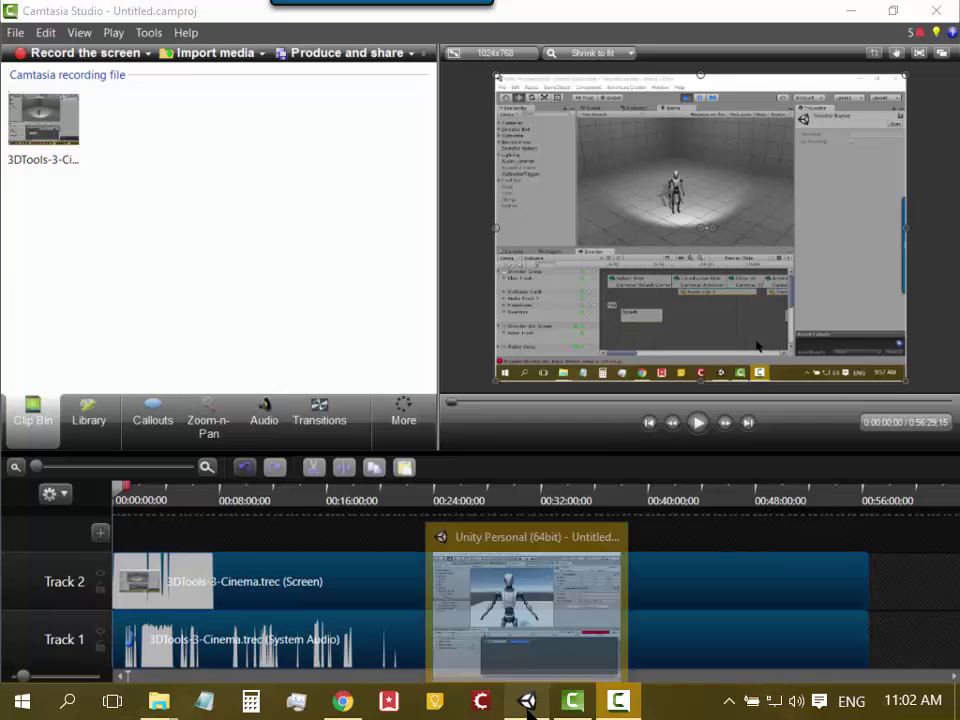
- Switch from Camtasia to the Unity editor showing the Cutscene scene
{"action": "left_click", "coordinate": [527, 600]}
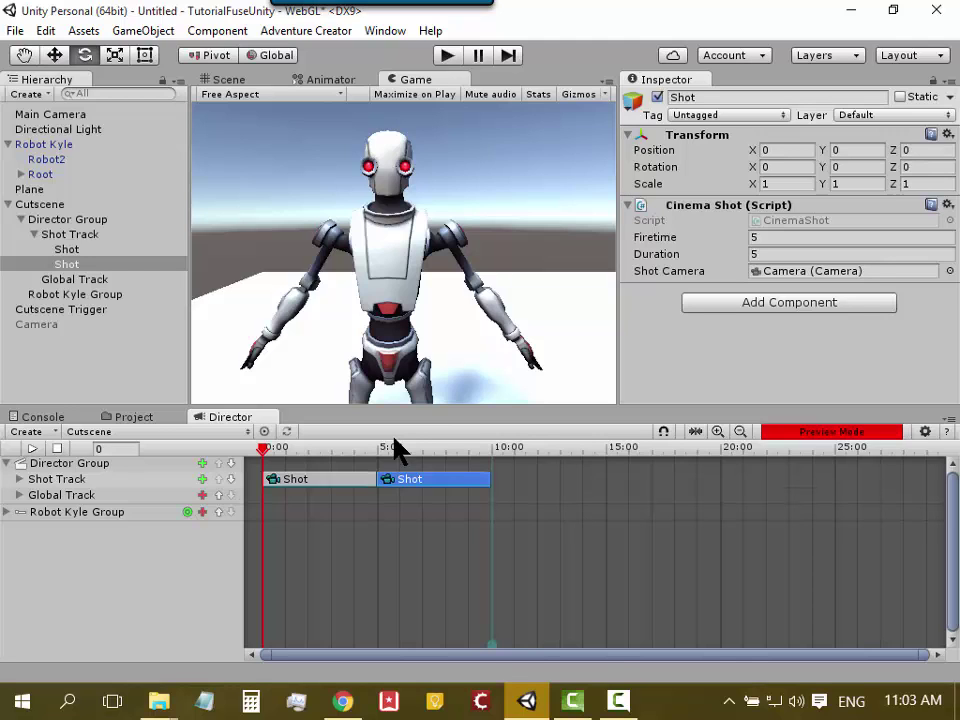
- Toggle Preview Mode off and back on, then bring up the Global Track's action list
{"action": "left_click", "coordinate": [806, 432]}
{"action": "left_click", "coordinate": [270, 447]}
{"action": "left_click", "coordinate": [202, 496]}
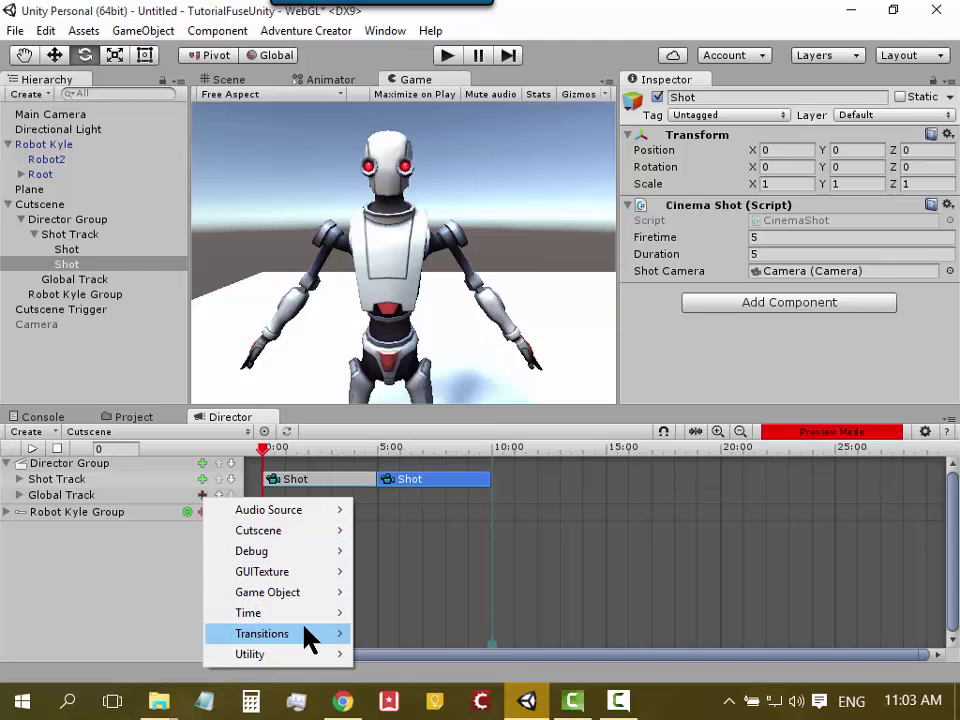
{"action": "mouse_move", "coordinate": [305, 630]}
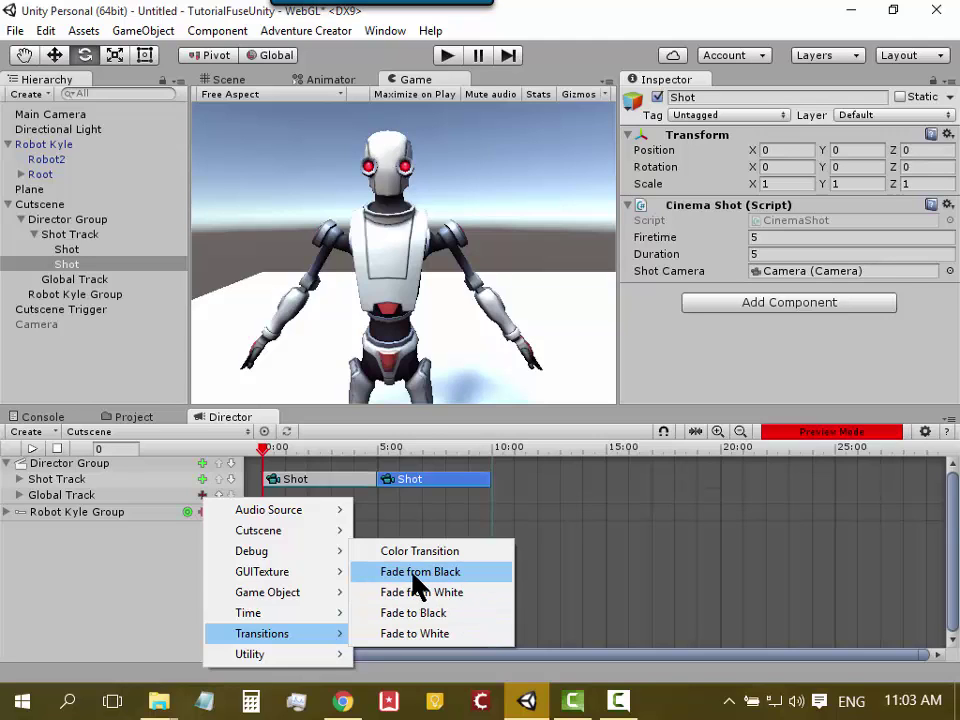
- Add a Global Track under the Shot Track in the Director Group and select it
{"action": "left_click", "coordinate": [78, 499]}
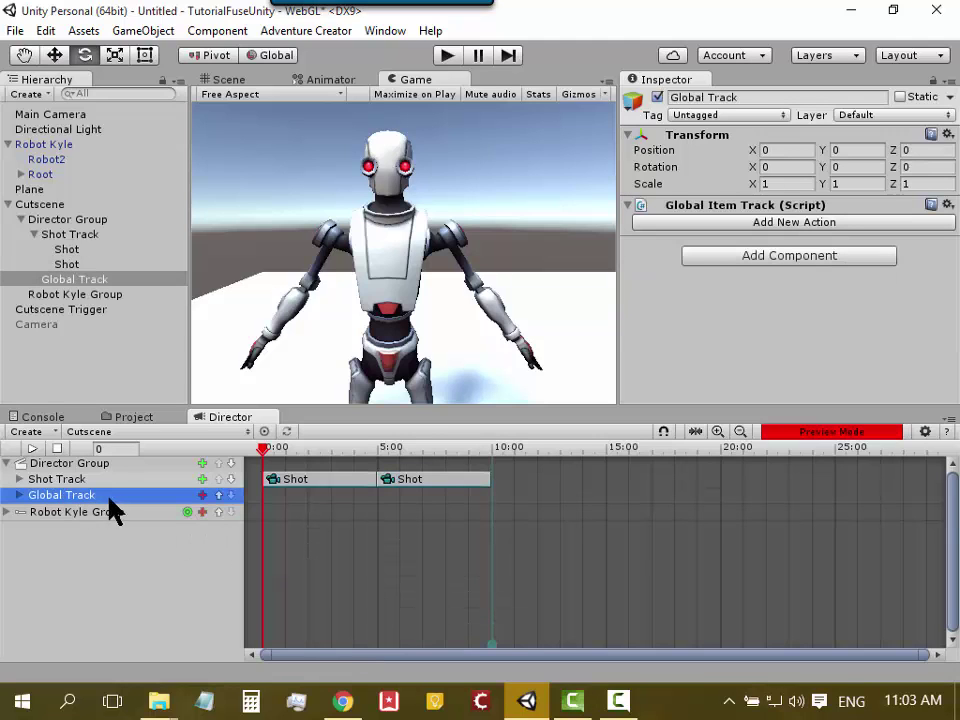
{"action": "left_click", "coordinate": [201, 465]}
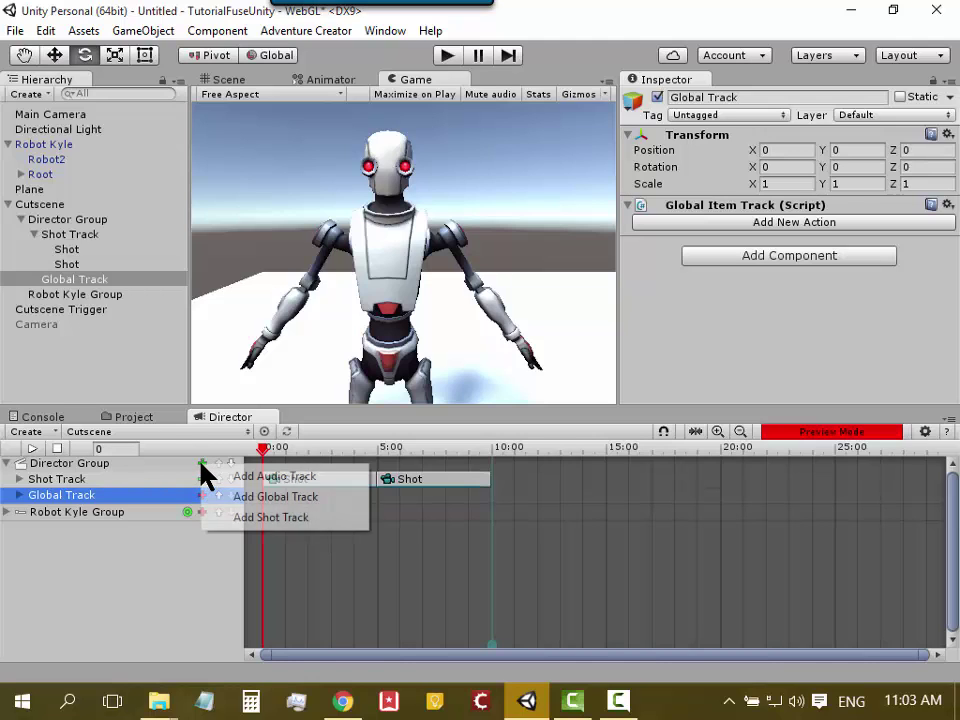
{"action": "left_click", "coordinate": [327, 496]}
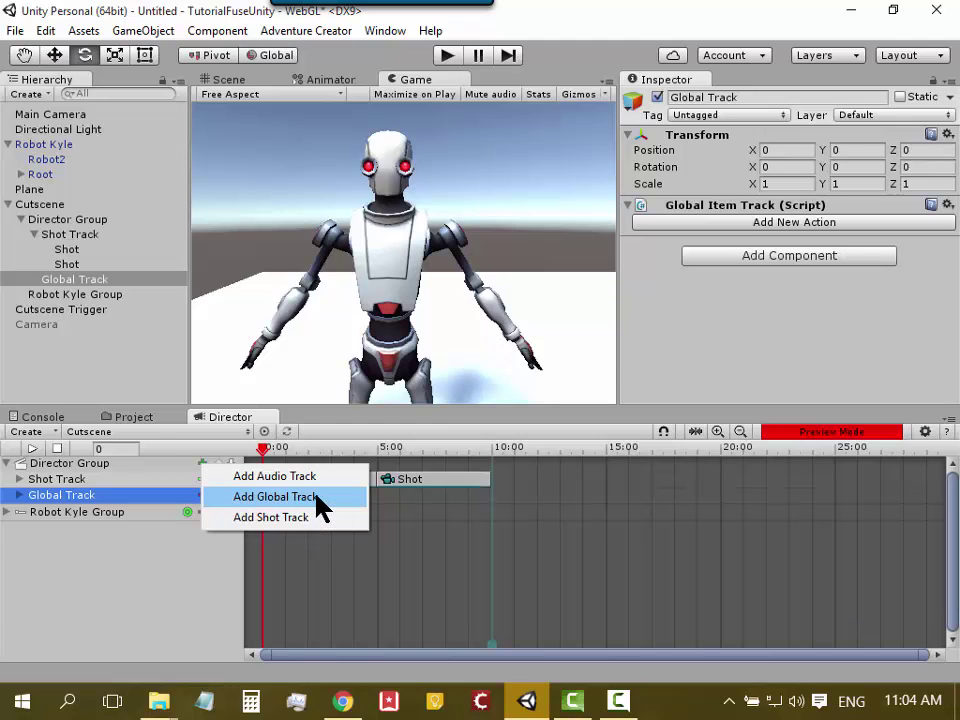
{"action": "left_click", "coordinate": [155, 465]}
{"action": "left_click", "coordinate": [203, 463]}
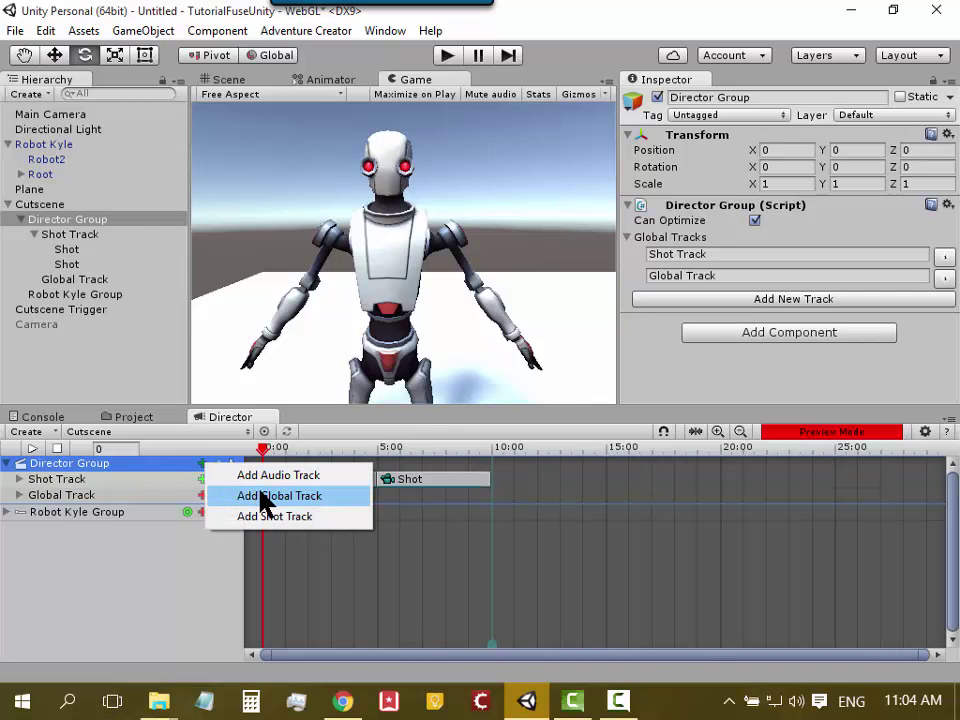
{"action": "left_click", "coordinate": [133, 495]}
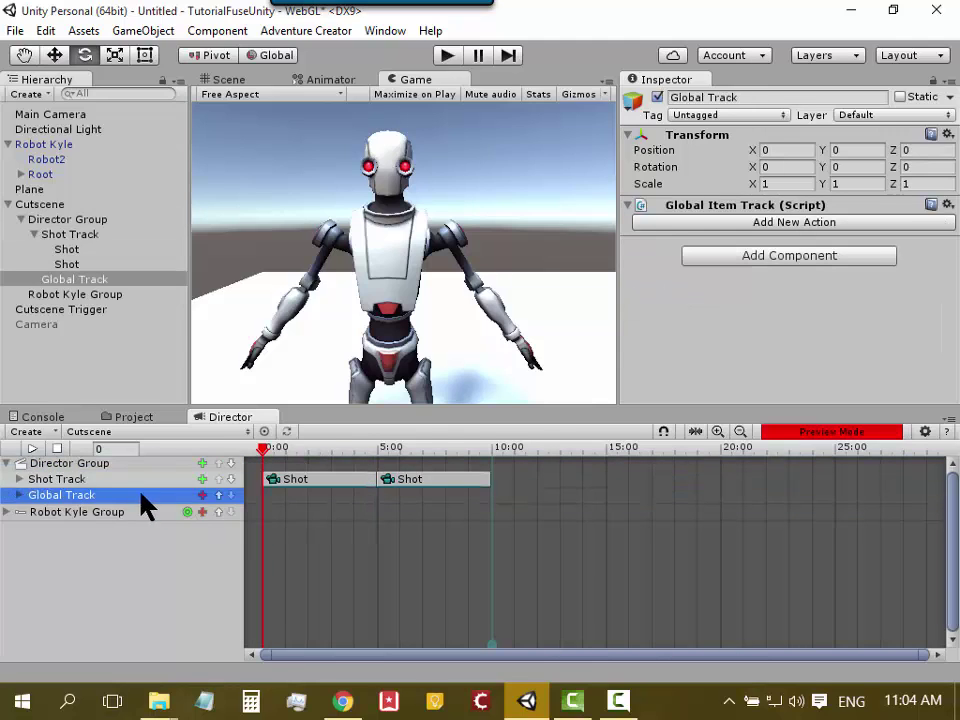
- Add a shortened Transitions > Fade from Black clip at 0 s and scrub to preview the fade-in
{"action": "left_click", "coordinate": [201, 494]}
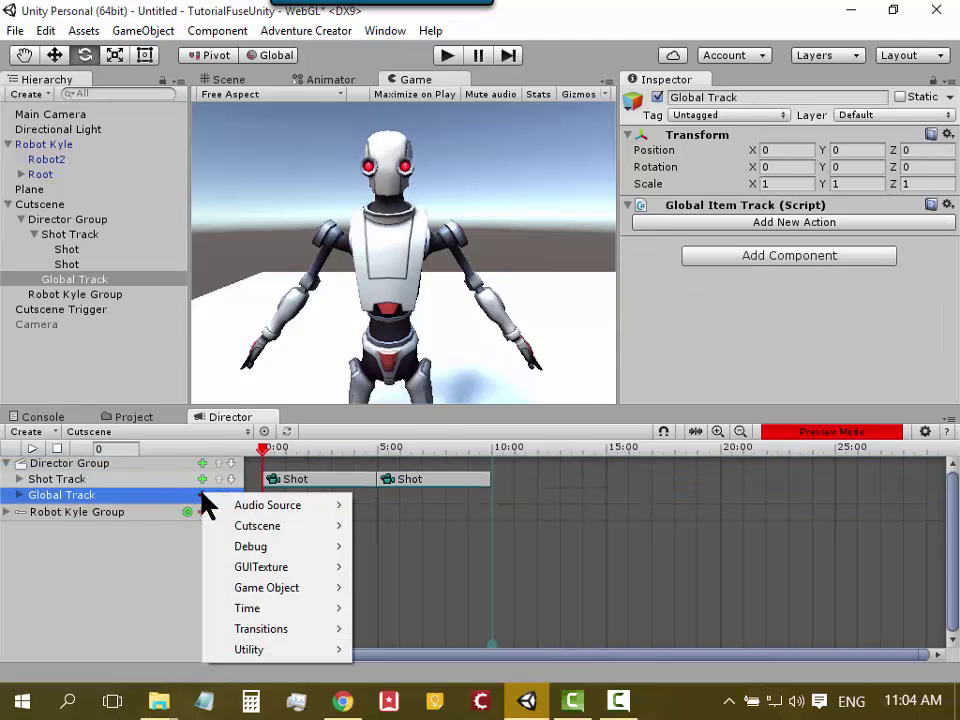
{"action": "mouse_move", "coordinate": [237, 527]}
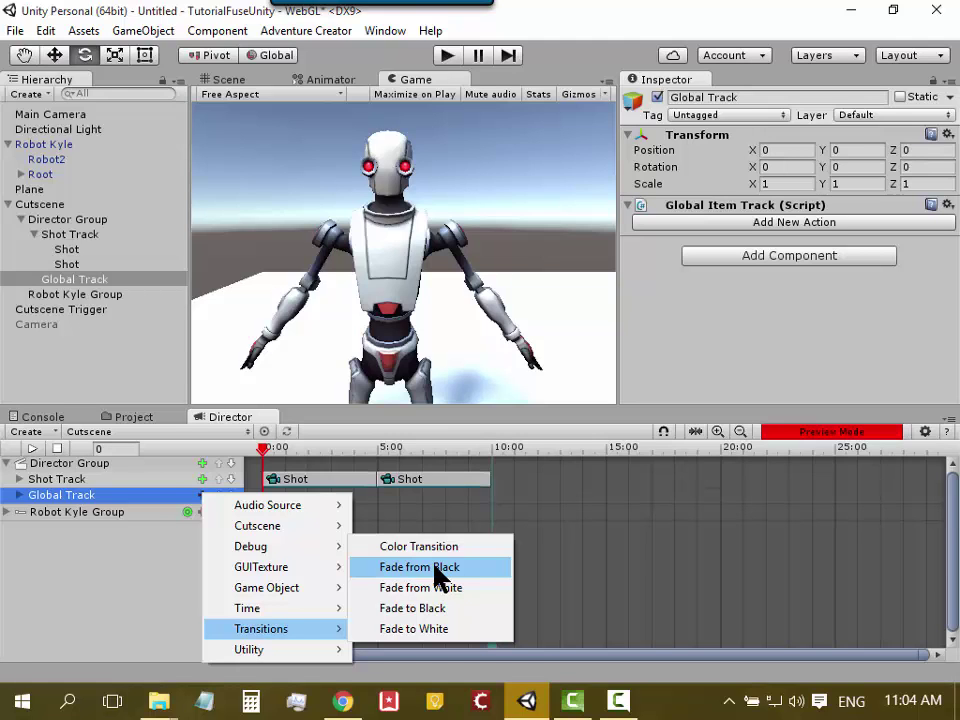
{"action": "left_click", "coordinate": [434, 568]}
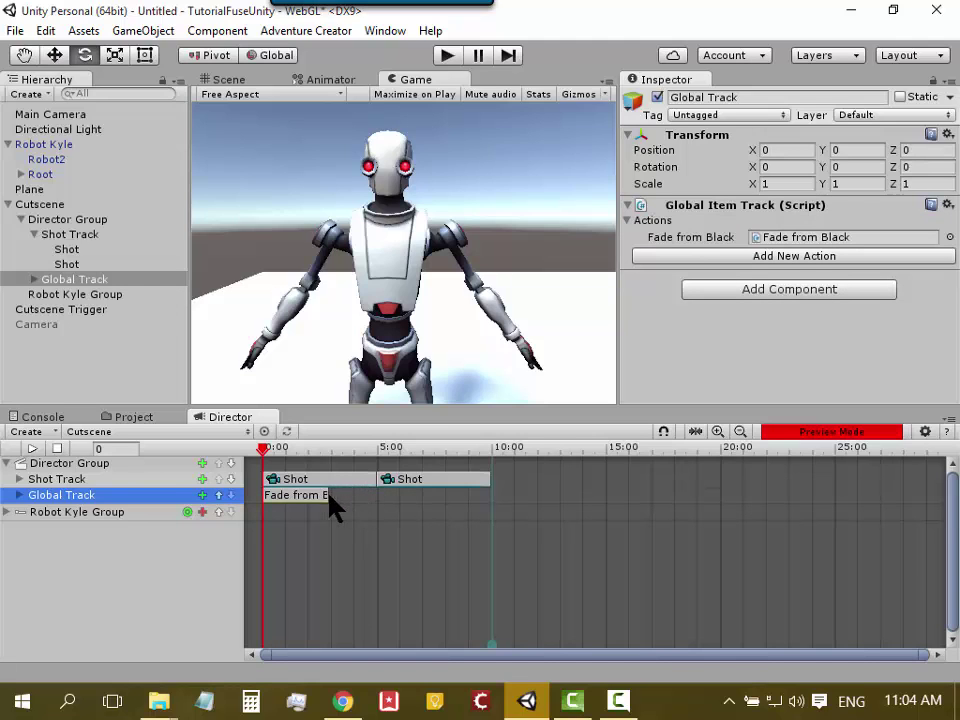
{"action": "left_click_drag", "start_coordinate": [355, 492], "coordinate": [284, 497]}
{"action": "mouse_move", "coordinate": [264, 448]}
{"action": "left_mouse_down"}
{"action": "mouse_move", "coordinate": [299, 460]}
{"action": "mouse_move", "coordinate": [277, 462]}
{"action": "mouse_move", "coordinate": [317, 459]}
{"action": "mouse_move", "coordinate": [259, 450]}
{"action": "mouse_move", "coordinate": [282, 462]}
{"action": "mouse_move", "coordinate": [289, 446]}
{"action": "mouse_move", "coordinate": [294, 461]}
{"action": "mouse_move", "coordinate": [276, 466]}
{"action": "mouse_move", "coordinate": [360, 458]}
{"action": "left_mouse_up"}
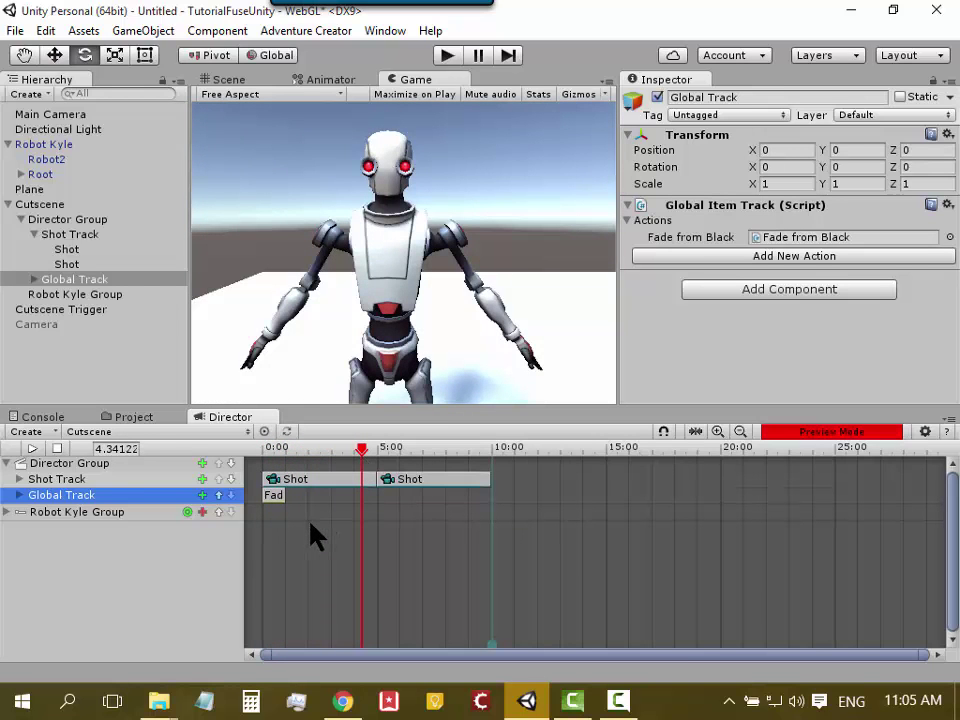
- Add a shortened Fade to Black clip just before the 5-second cut and scrub to preview it
{"action": "left_click", "coordinate": [202, 496]}
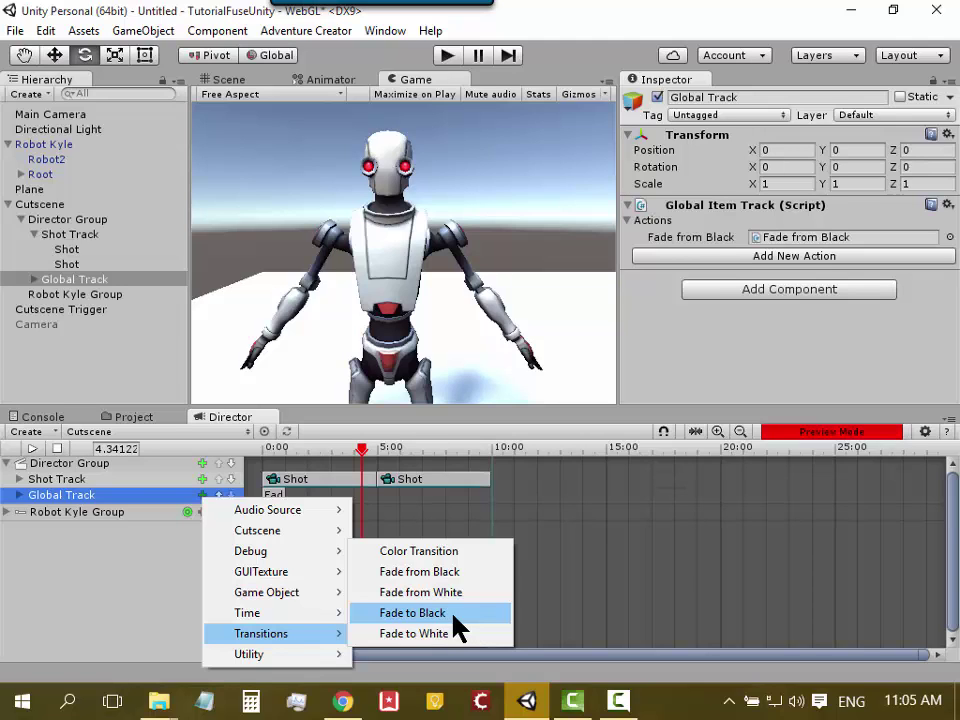
{"action": "left_click", "coordinate": [453, 615]}
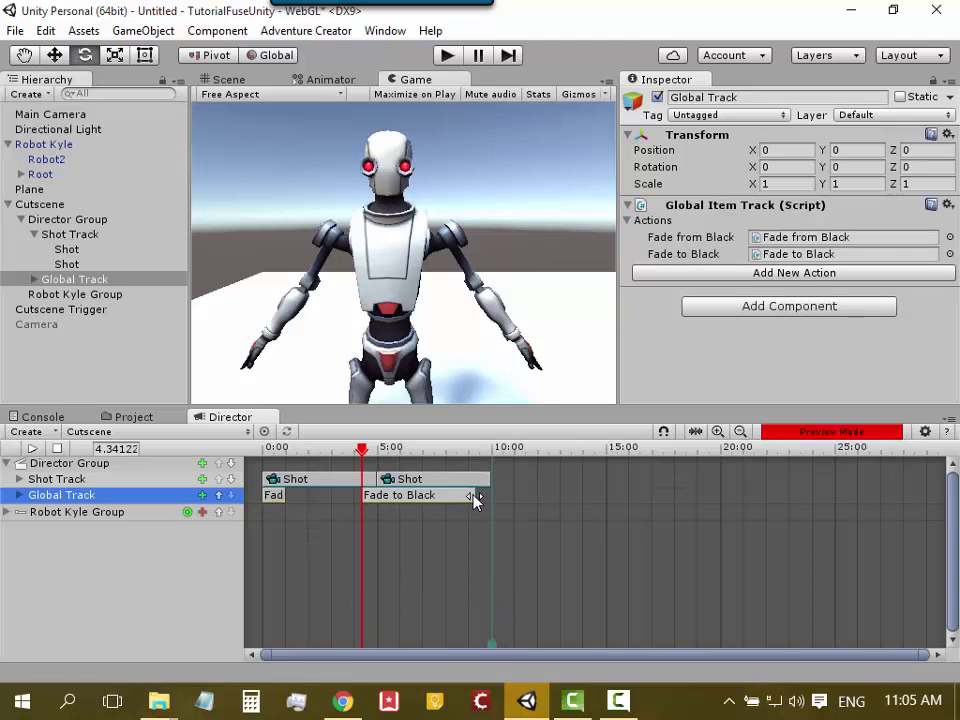
{"action": "left_click_drag", "start_coordinate": [475, 497], "coordinate": [379, 507]}
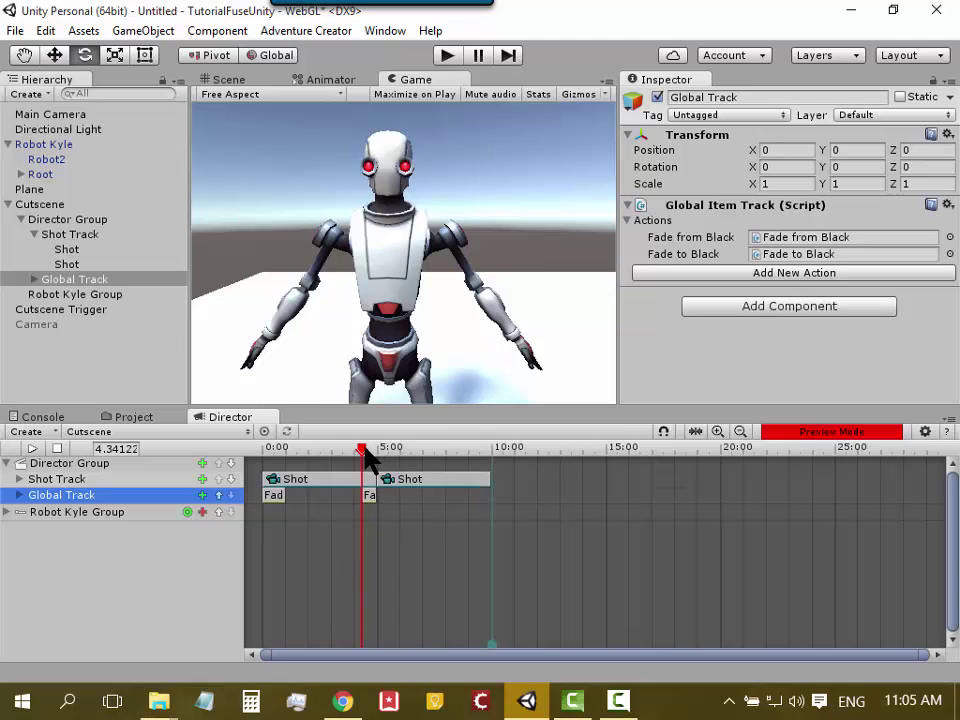
{"action": "left_click_drag", "start_coordinate": [364, 450], "coordinate": [380, 452]}
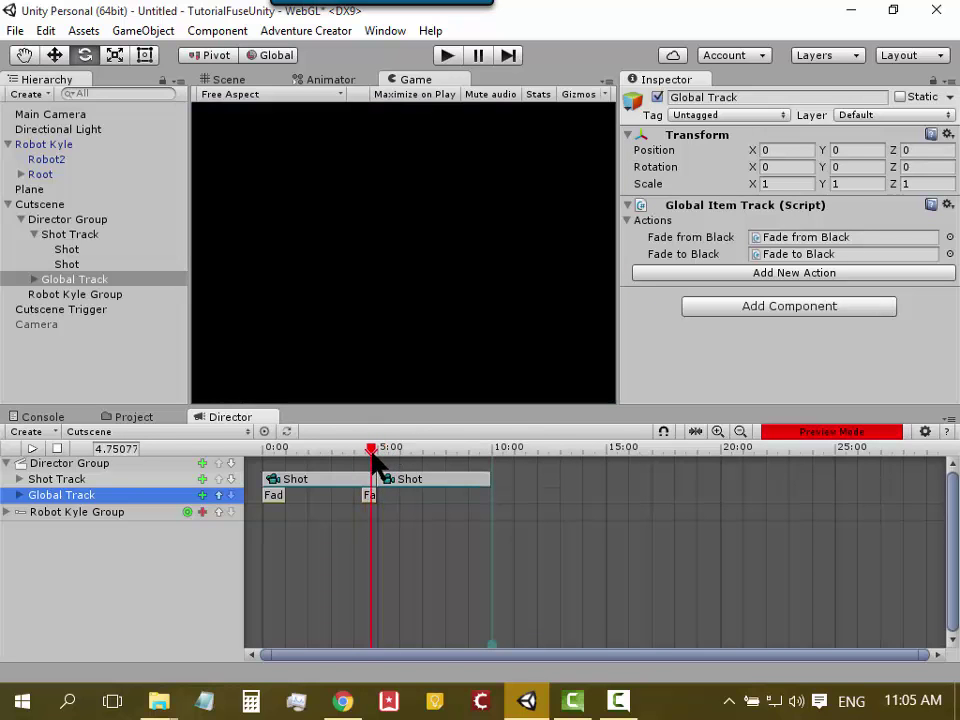
{"action": "mouse_move", "coordinate": [380, 455]}
{"action": "left_mouse_down"}
{"action": "mouse_move", "coordinate": [278, 478]}
{"action": "mouse_move", "coordinate": [376, 460]}
{"action": "left_mouse_up"}
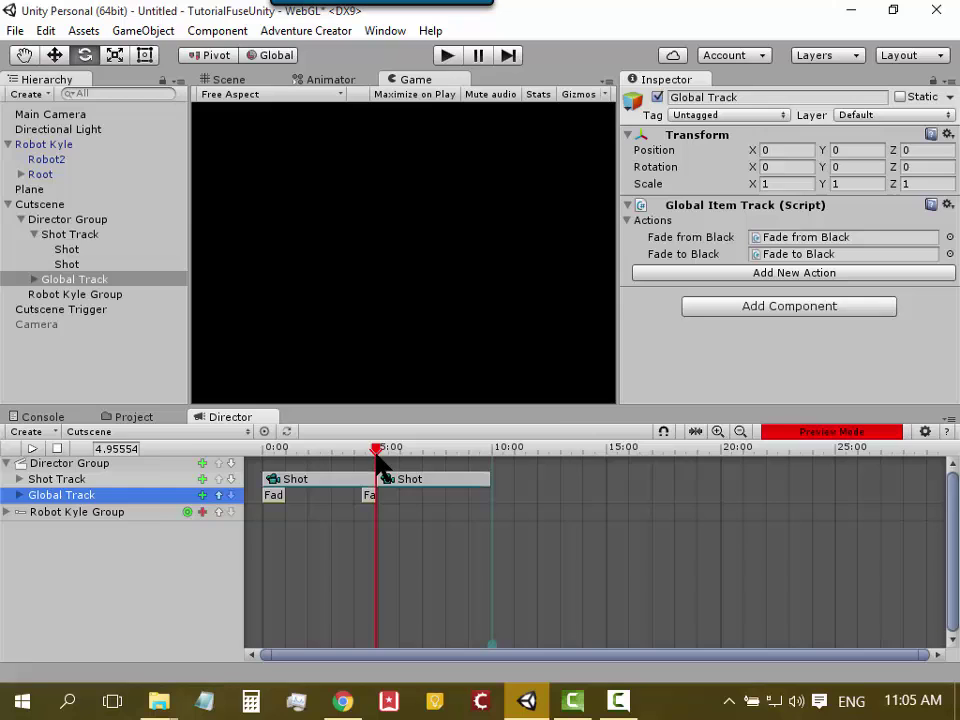
- Add a Fade from White clip just after the 5-second cut and shorten it
{"action": "left_click", "coordinate": [202, 495]}
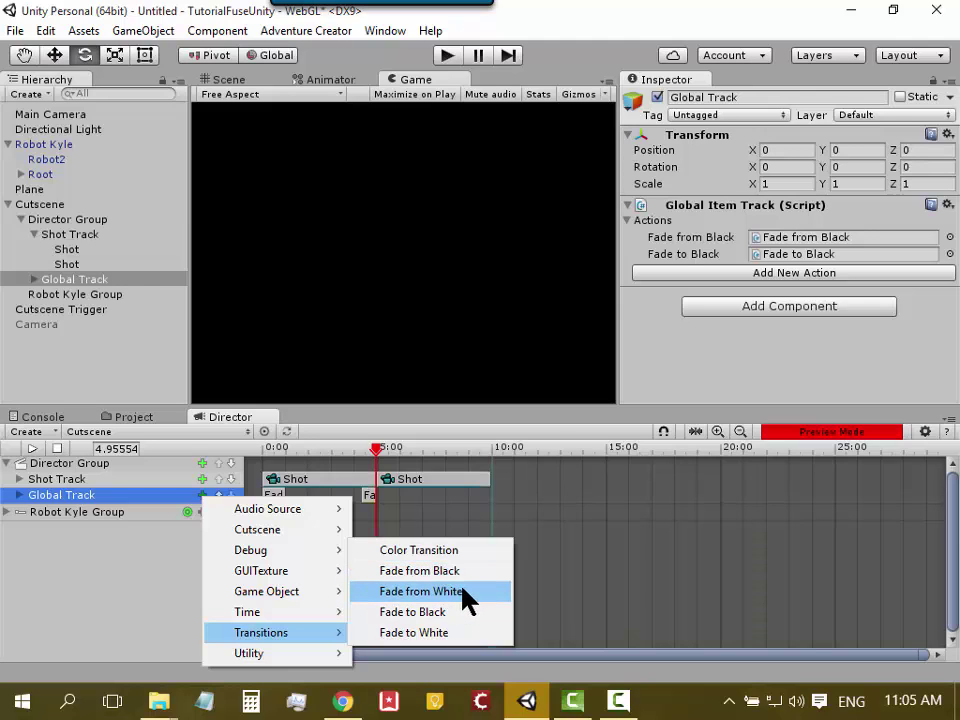
{"action": "left_click", "coordinate": [461, 593]}
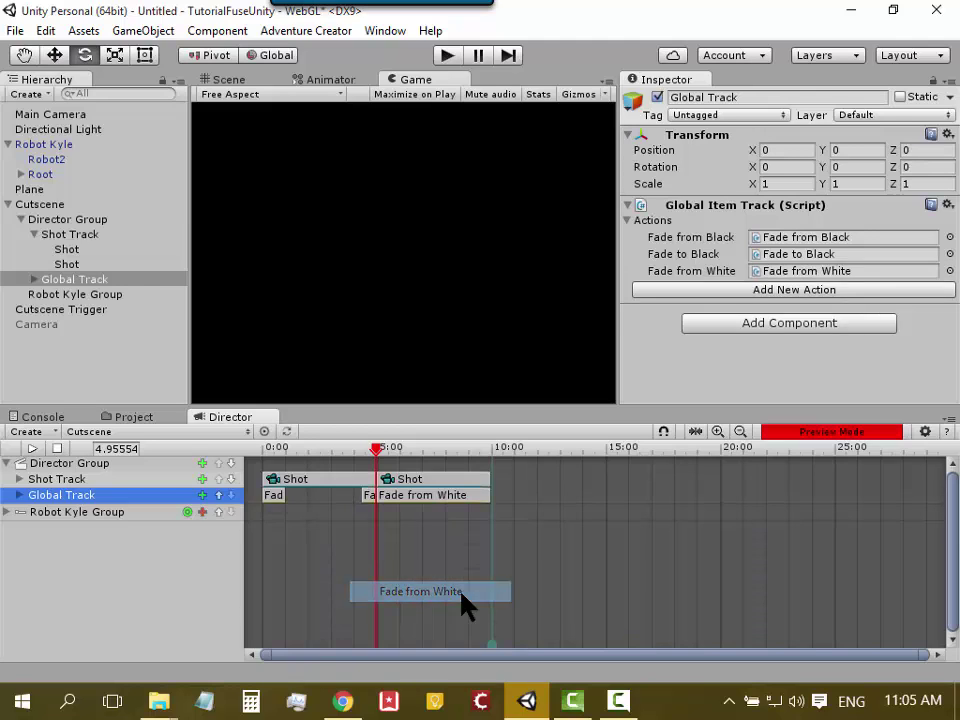
{"action": "left_click", "coordinate": [446, 498]}
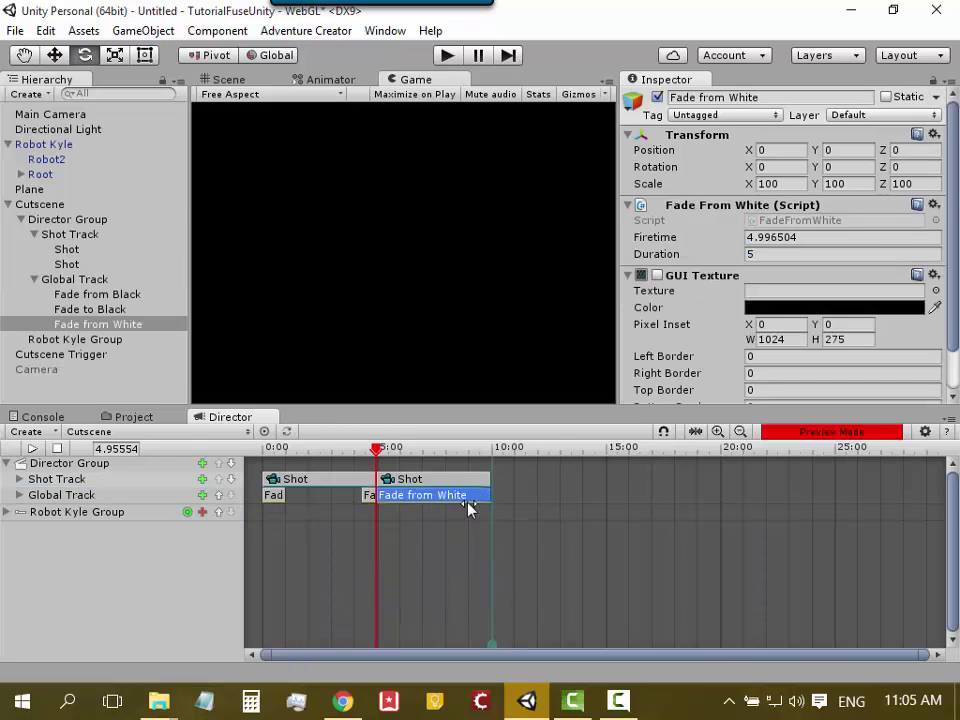
{"action": "left_click_drag", "start_coordinate": [487, 495], "coordinate": [403, 500]}
- Add a Fade to White starting at 9.092 s, shorten it to 0.86 s, and play the cutscene
{"action": "left_click_drag", "start_coordinate": [381, 456], "coordinate": [447, 456]}
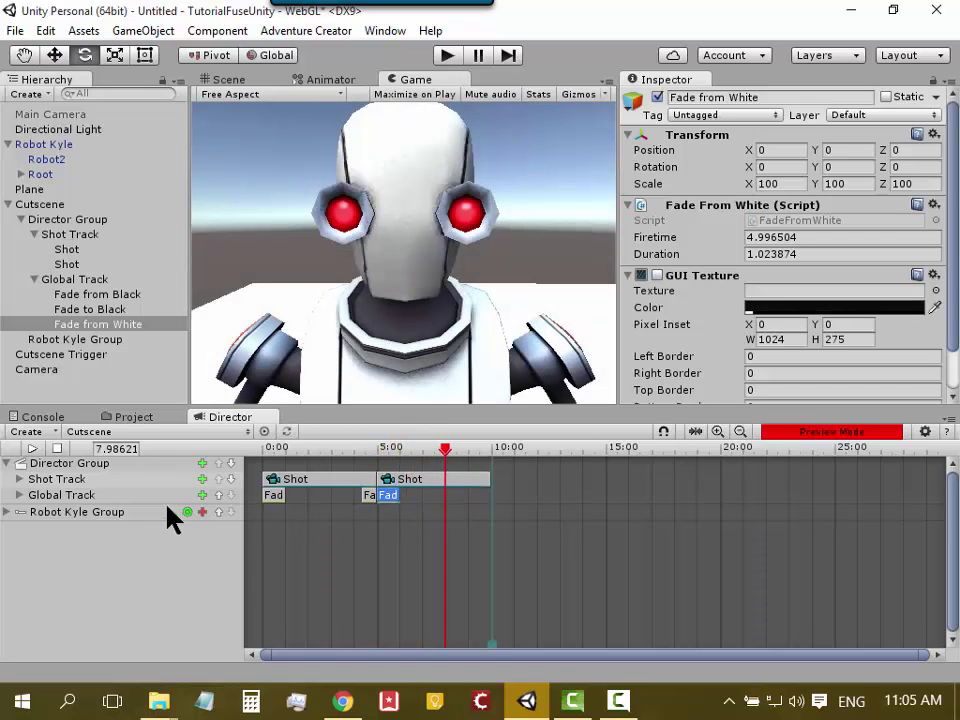
{"action": "left_click", "coordinate": [203, 496]}
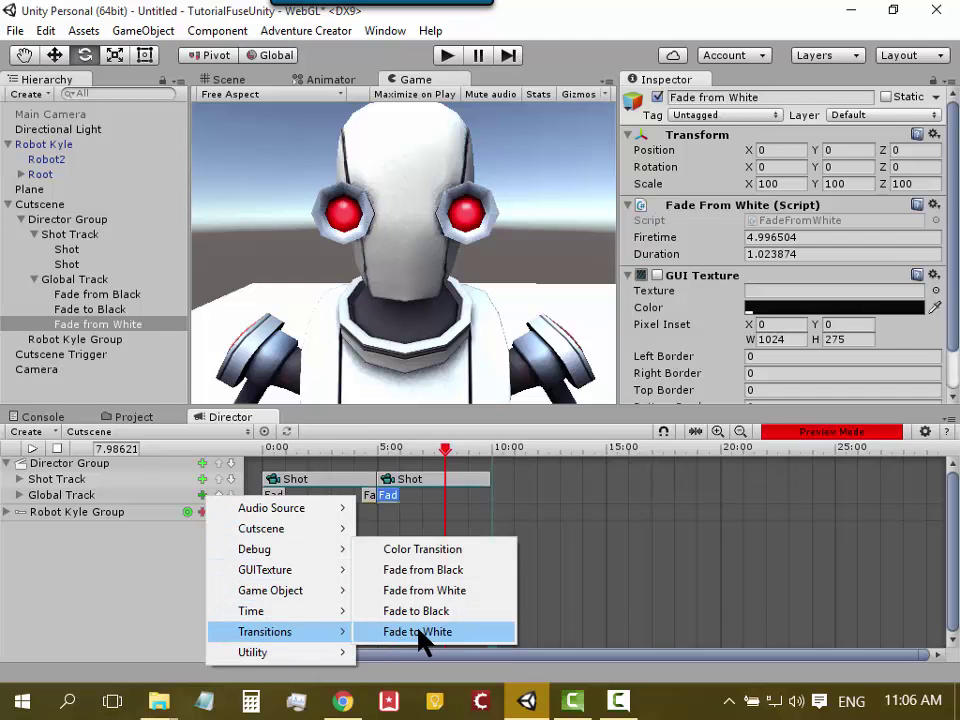
{"action": "left_click", "coordinate": [420, 632]}
{"action": "mouse_move", "coordinate": [557, 498]}
{"action": "left_mouse_down"}
{"action": "mouse_move", "coordinate": [567, 500]}
{"action": "mouse_move", "coordinate": [495, 512]}
{"action": "left_mouse_up"}
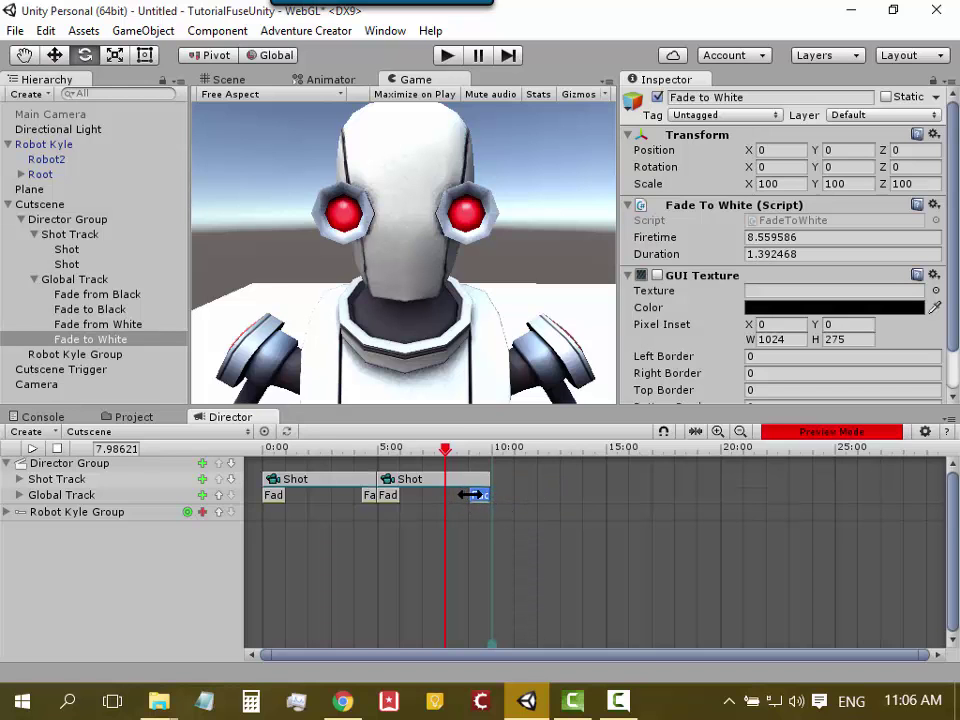
{"action": "left_click_drag", "start_coordinate": [462, 495], "coordinate": [475, 495]}
{"action": "mouse_move", "coordinate": [446, 452]}
{"action": "left_mouse_down"}
{"action": "mouse_move", "coordinate": [467, 452]}
{"action": "mouse_move", "coordinate": [276, 470]}
{"action": "mouse_move", "coordinate": [160, 446]}
{"action": "left_mouse_up"}
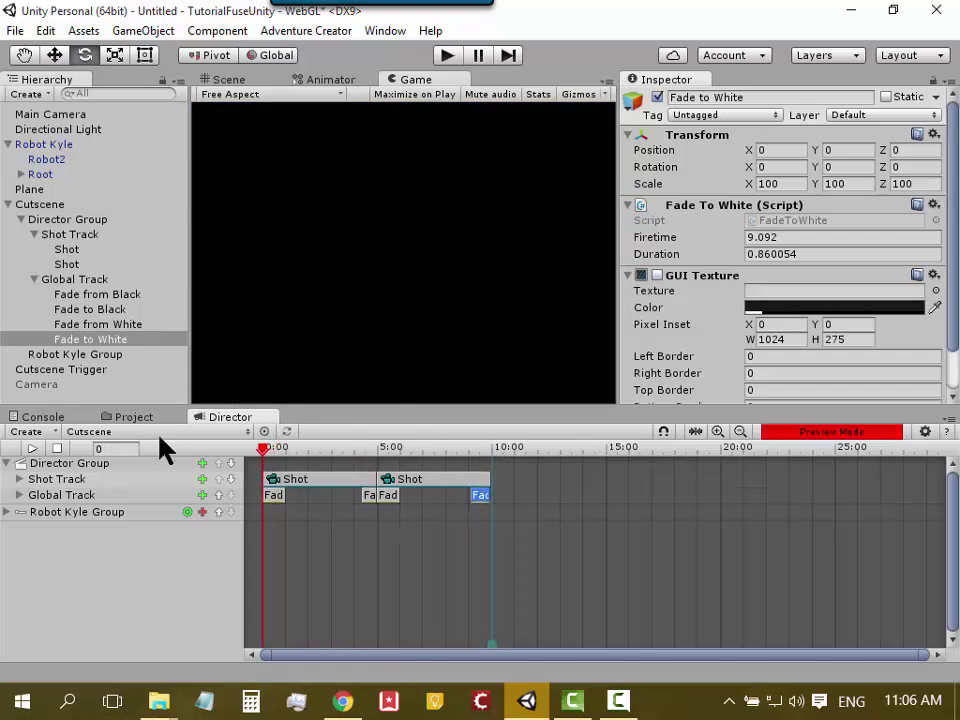
{"action": "left_click", "coordinate": [32, 448]}
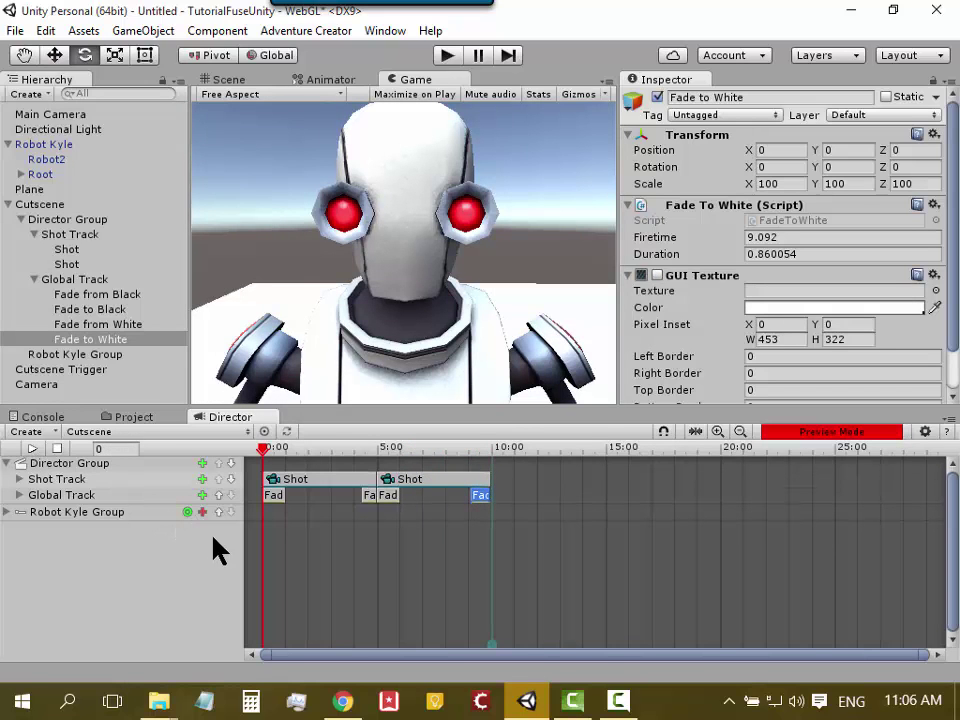
- Add a Color Transition clip starting at 1.024 s, lasting 3.317 s, to the Global Track
{"action": "left_click", "coordinate": [202, 497]}
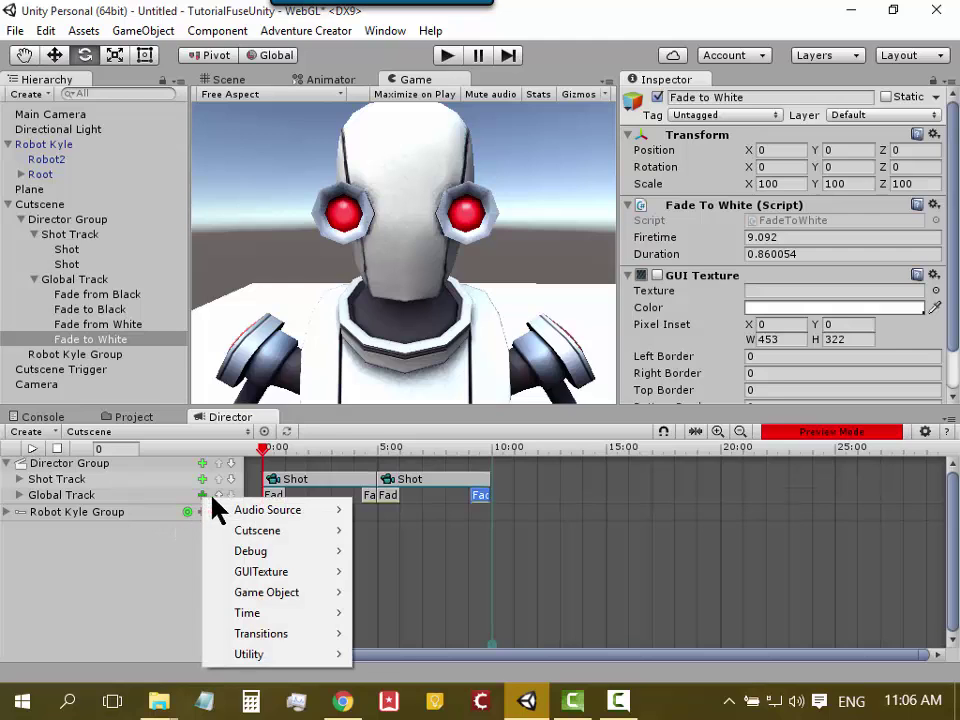
{"action": "mouse_move", "coordinate": [333, 637]}
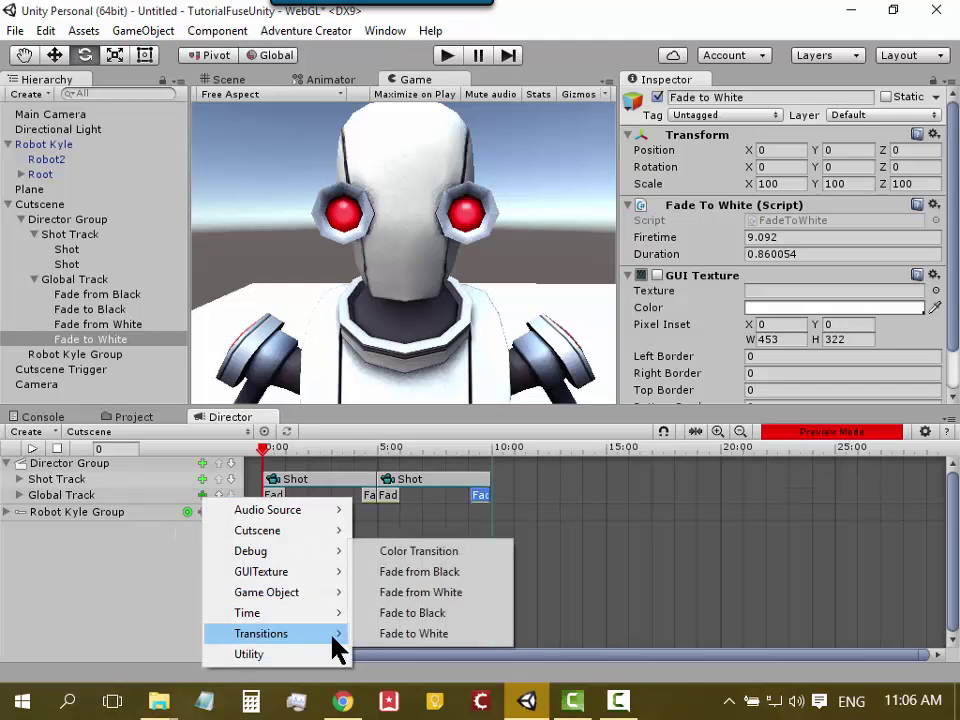
{"action": "left_click", "coordinate": [408, 551]}
{"action": "left_click", "coordinate": [321, 497]}
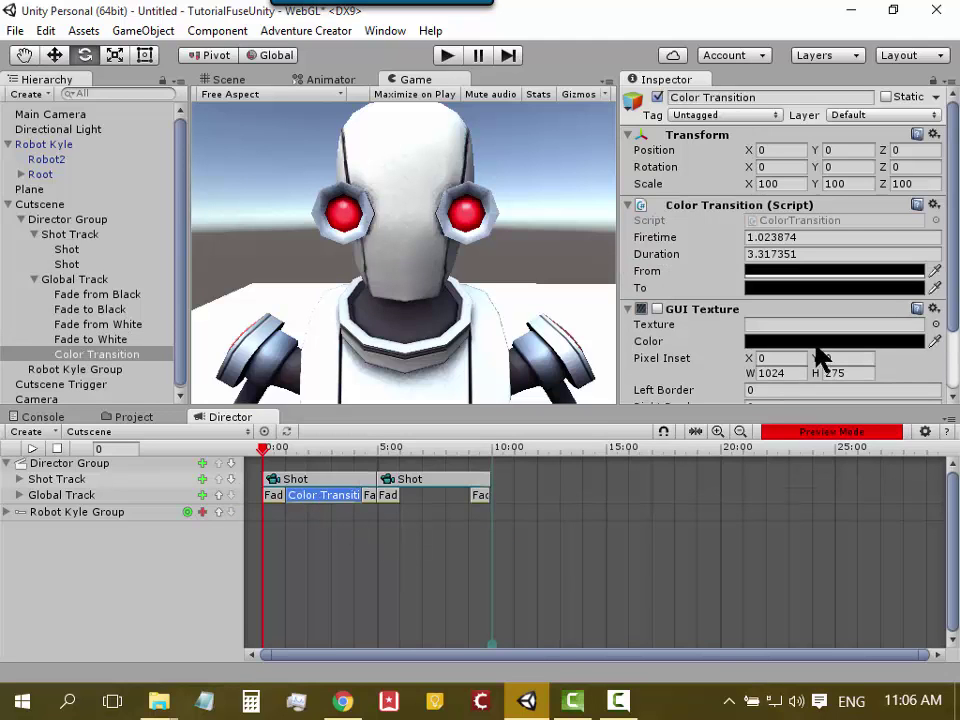
{"action": "scroll", "coordinate": [900, 320], "scroll_direction": "down", "scroll_amount": 1}
{"action": "scroll", "coordinate": [925, 297], "scroll_direction": "down", "scroll_amount": 1}
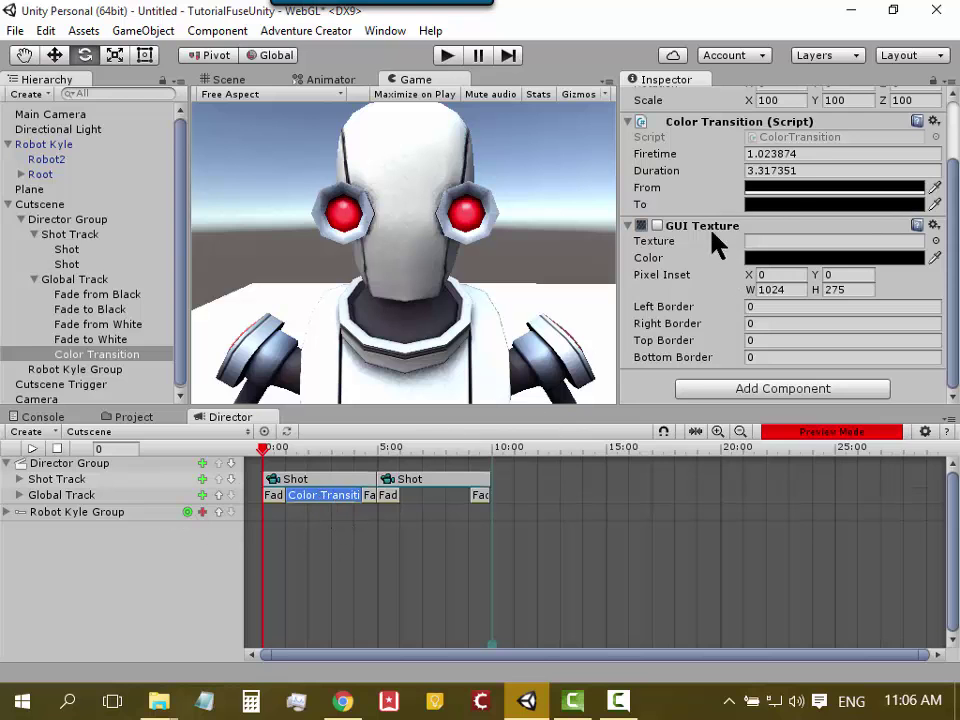
- Scrub through the colour transition in the Game view and reselect the clip to edit its texture colour
{"action": "left_click", "coordinate": [279, 448]}
{"action": "mouse_move", "coordinate": [283, 450]}
{"action": "left_mouse_down"}
{"action": "mouse_move", "coordinate": [331, 465]}
{"action": "mouse_move", "coordinate": [336, 477]}
{"action": "left_mouse_up"}
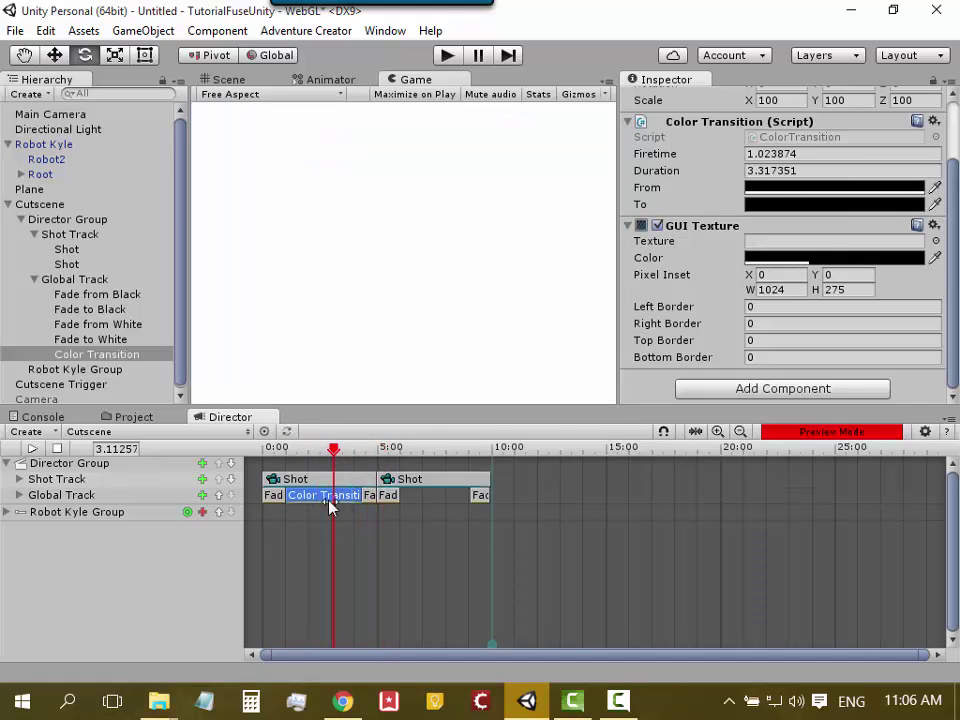
{"action": "left_click", "coordinate": [302, 530]}
{"action": "left_click", "coordinate": [313, 496]}
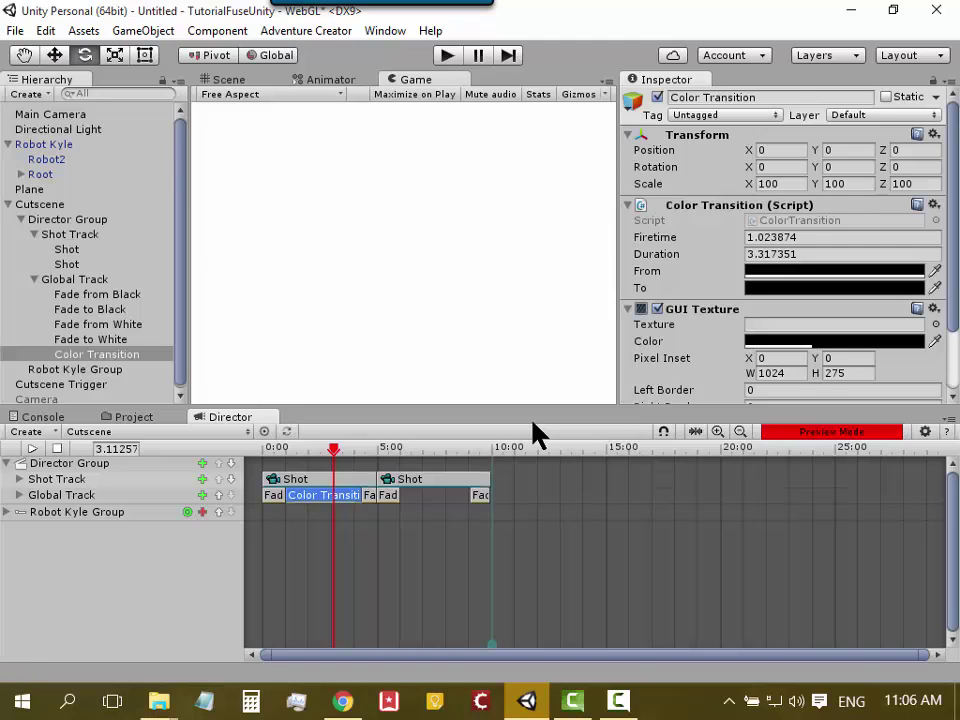
{"action": "left_click", "coordinate": [872, 342]}
- Set the GUI Texture Color to full red and scrub partway to preview the tint
{"action": "left_click", "coordinate": [888, 180]}
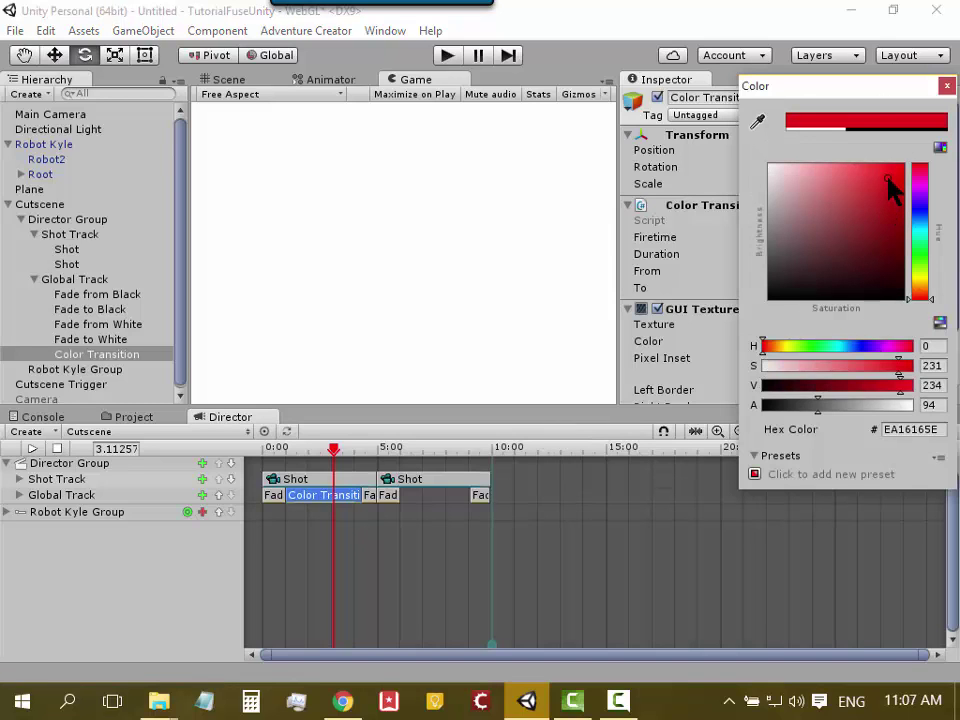
{"action": "left_click_drag", "start_coordinate": [893, 190], "coordinate": [905, 166]}
{"action": "left_click", "coordinate": [946, 86]}
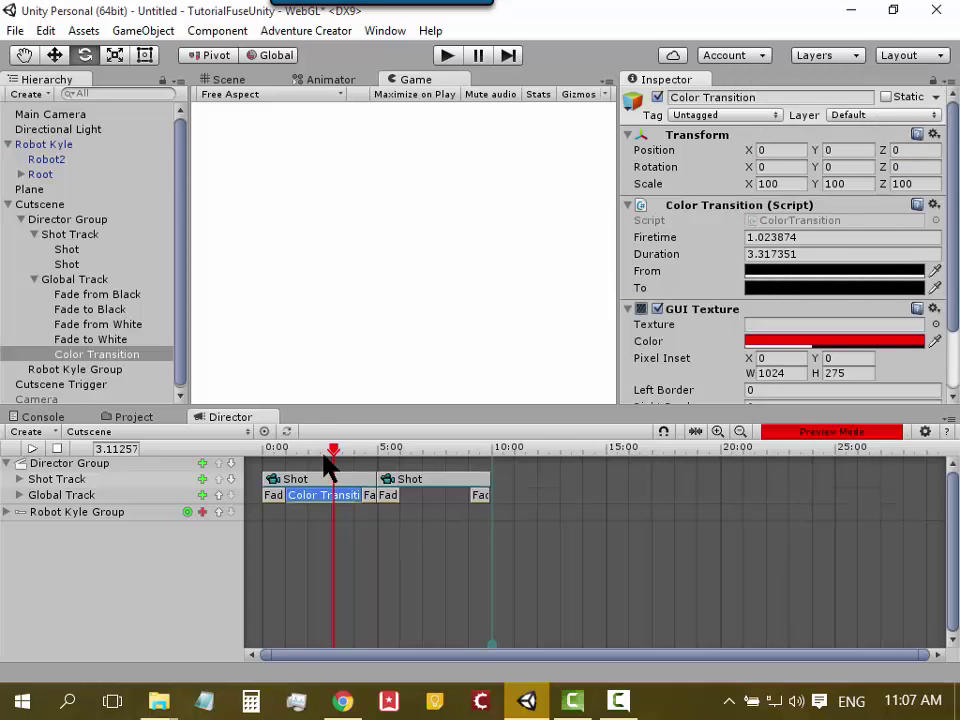
{"action": "mouse_move", "coordinate": [334, 450]}
{"action": "left_mouse_down"}
{"action": "mouse_move", "coordinate": [335, 462]}
{"action": "mouse_move", "coordinate": [311, 461]}
{"action": "left_mouse_up"}
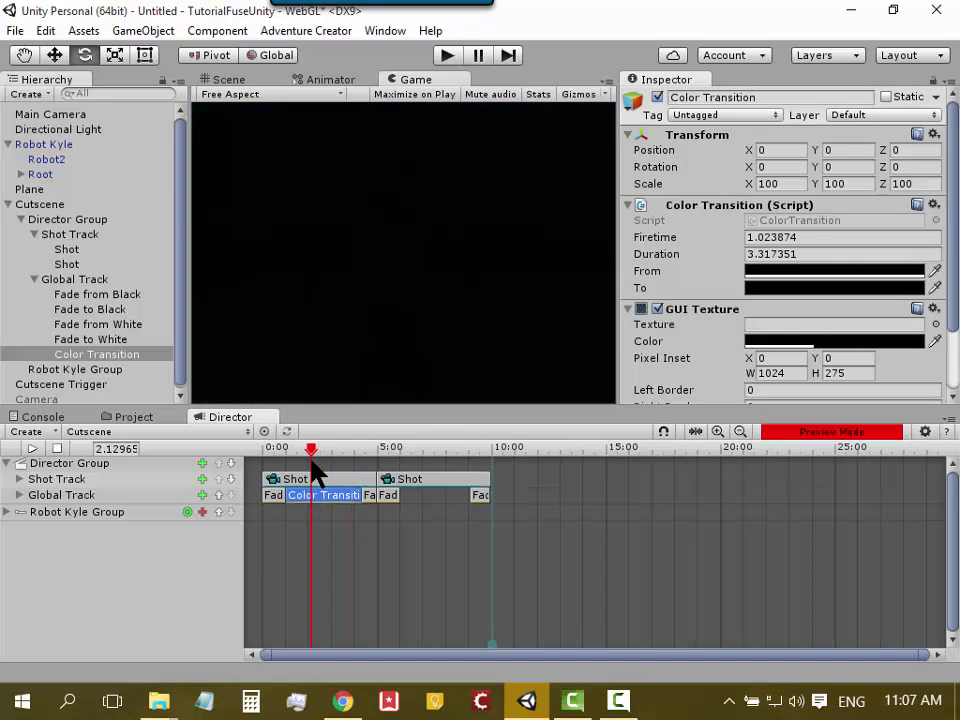
{"action": "left_click", "coordinate": [838, 432]}
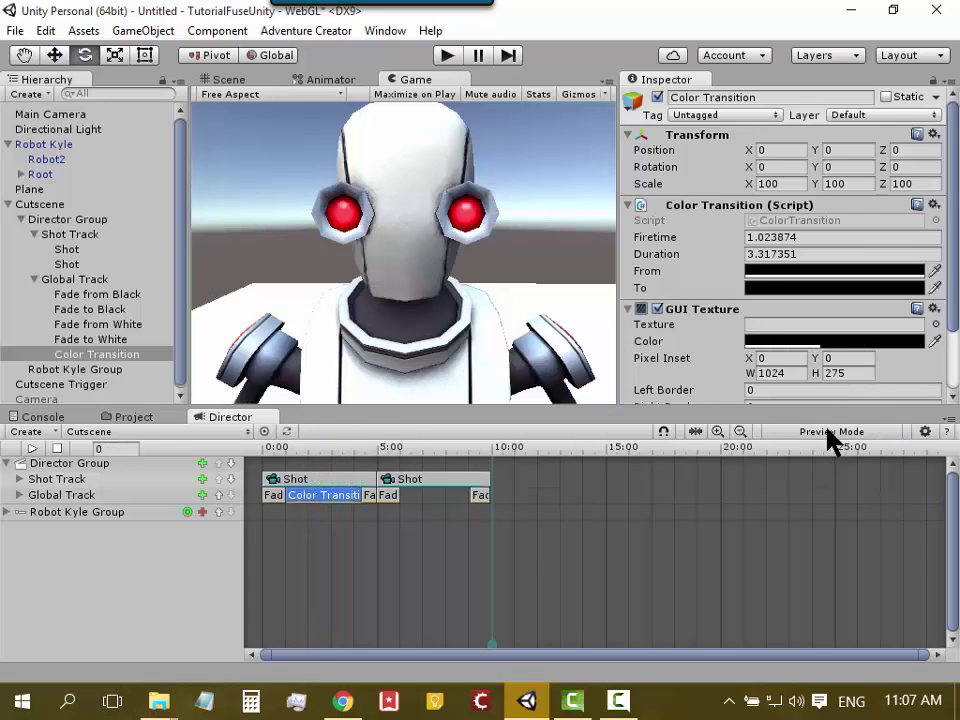
- Pick a red overlay tint and preview the cutscene at about 2.95 s
{"action": "left_click", "coordinate": [916, 342]}
{"action": "left_click", "coordinate": [866, 177]}
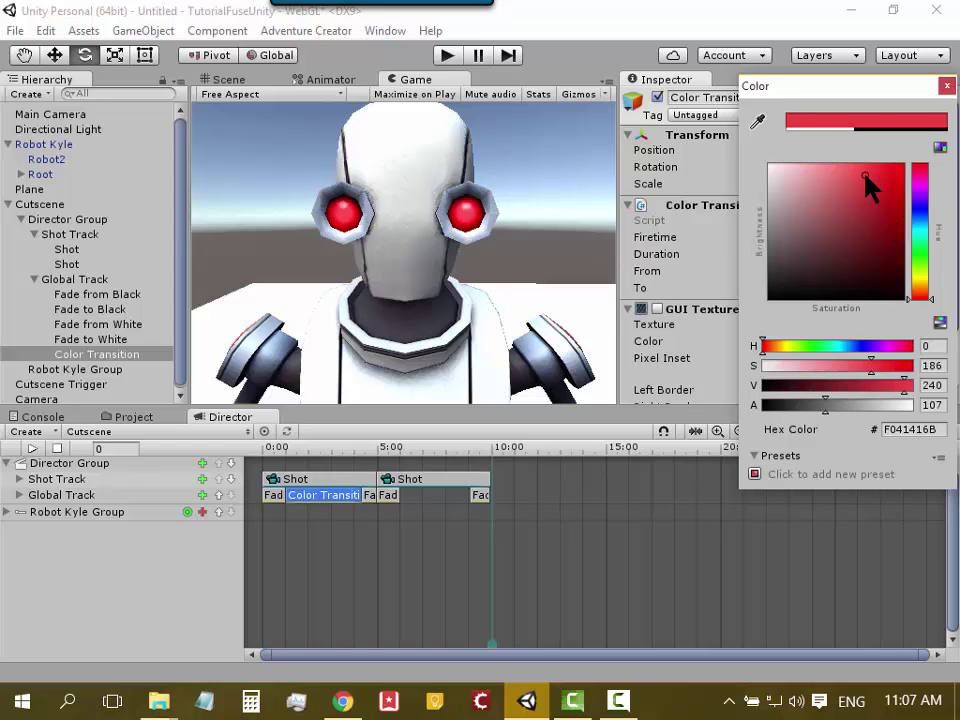
{"action": "left_click", "coordinate": [946, 86]}
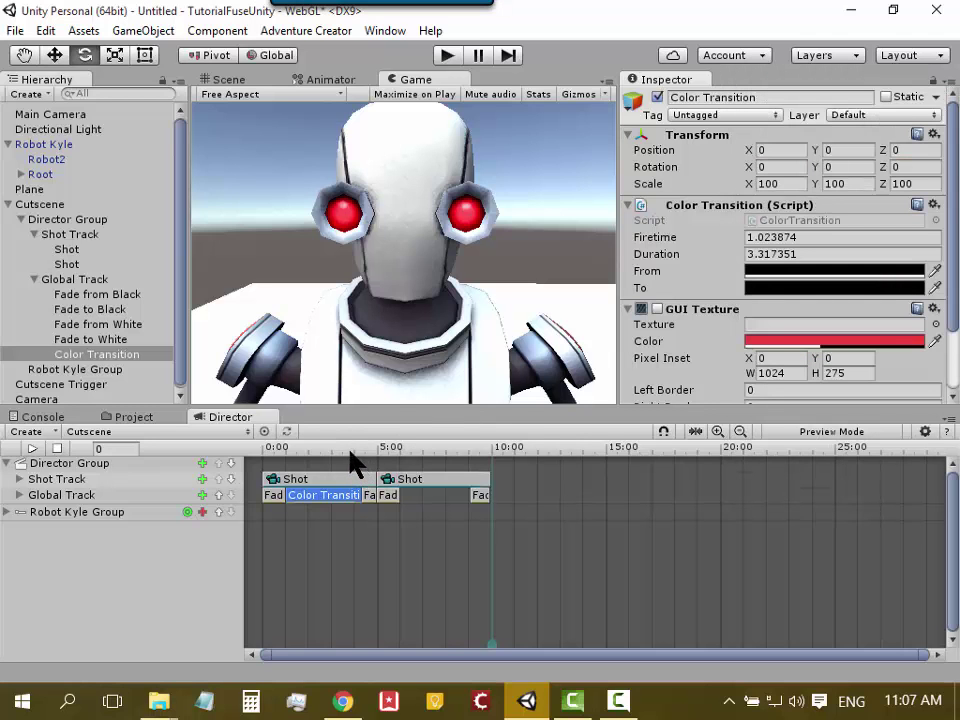
{"action": "left_click_drag", "start_coordinate": [350, 452], "coordinate": [330, 452]}
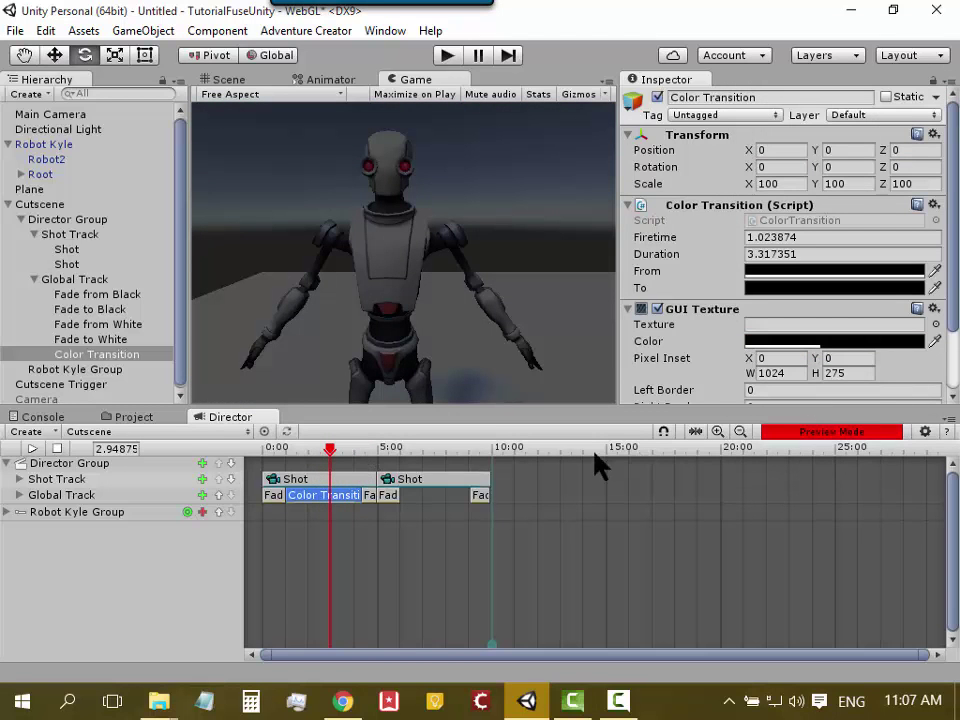
{"action": "left_click", "coordinate": [317, 546]}
{"action": "left_click", "coordinate": [312, 503]}
- Change the Color Transition's From colour from black to red and scrub to preview the red fade
{"action": "left_click", "coordinate": [843, 272]}
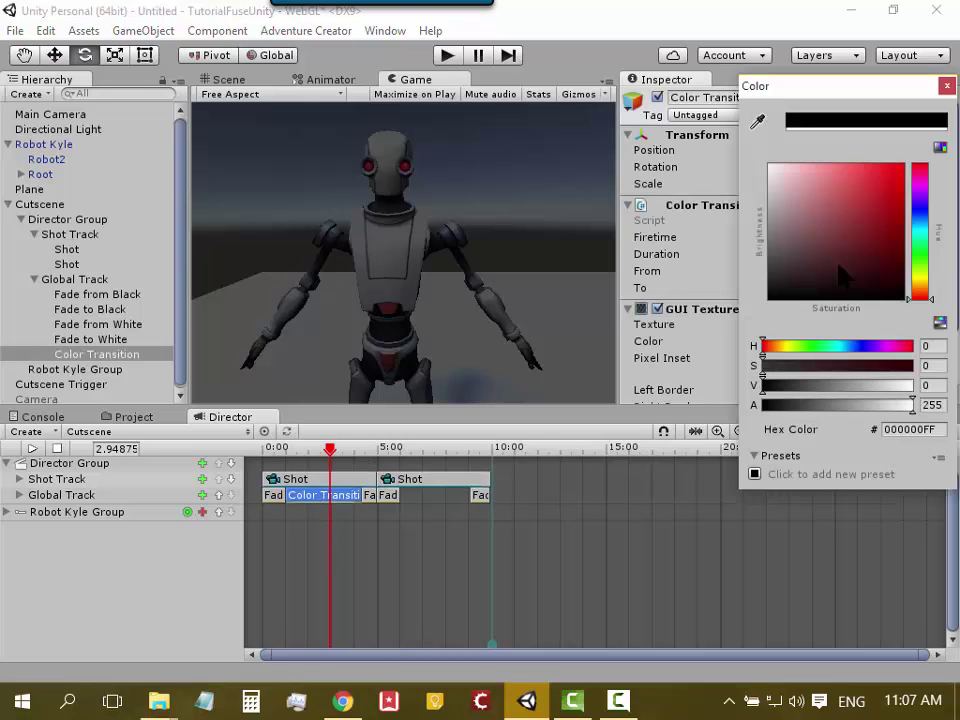
{"action": "left_click_drag", "start_coordinate": [810, 195], "coordinate": [896, 168]}
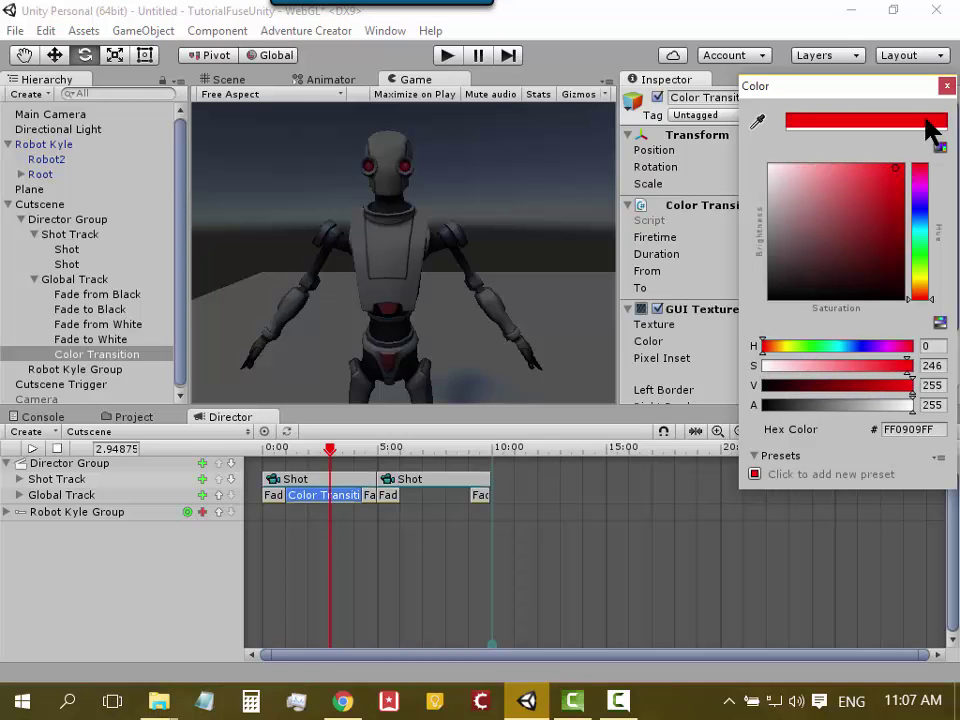
{"action": "left_click", "coordinate": [947, 88]}
{"action": "mouse_move", "coordinate": [331, 450]}
{"action": "left_mouse_down"}
{"action": "mouse_move", "coordinate": [288, 452]}
{"action": "mouse_move", "coordinate": [284, 478]}
{"action": "mouse_move", "coordinate": [318, 481]}
{"action": "mouse_move", "coordinate": [287, 482]}
{"action": "mouse_move", "coordinate": [307, 482]}
{"action": "left_mouse_up"}
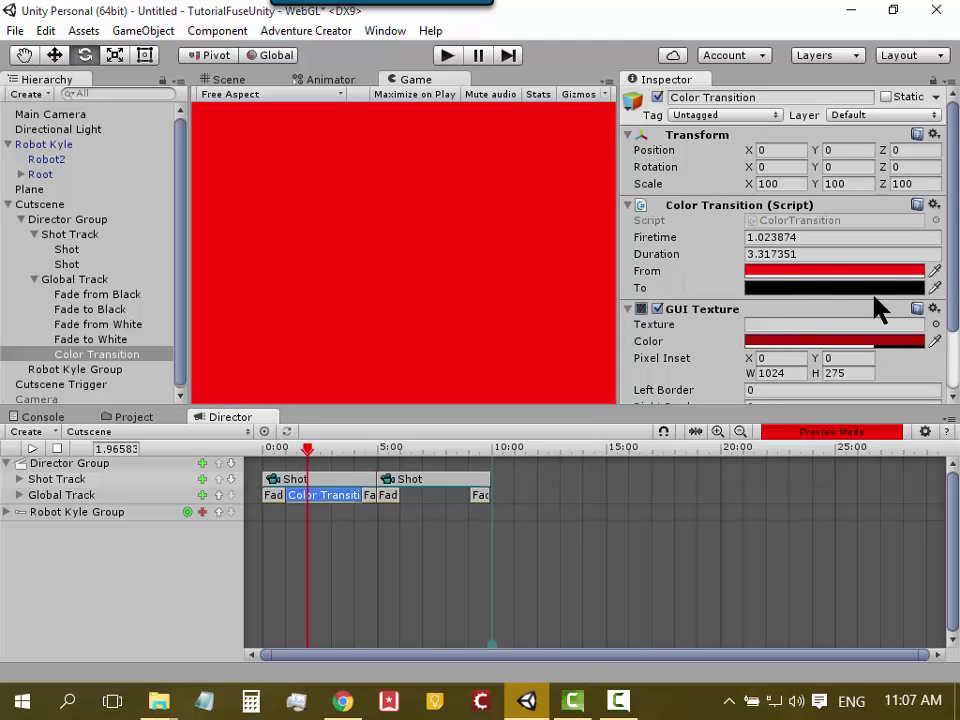
{"action": "mouse_move", "coordinate": [309, 452]}
{"action": "left_mouse_down"}
{"action": "mouse_move", "coordinate": [318, 460]}
{"action": "mouse_move", "coordinate": [349, 451]}
{"action": "left_mouse_up"}
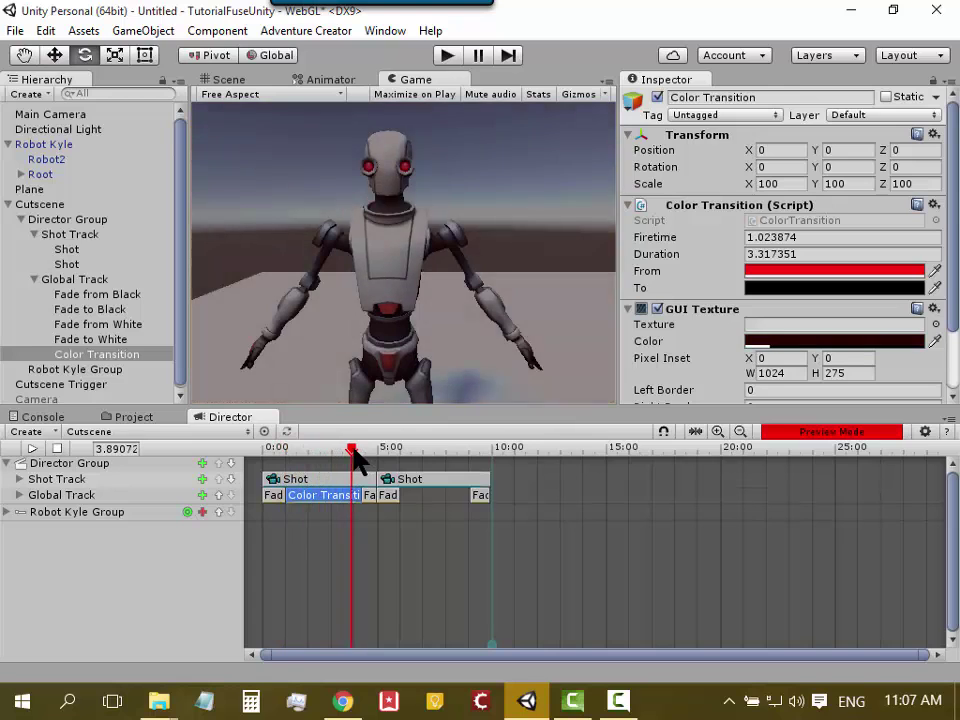
{"action": "mouse_move", "coordinate": [351, 450]}
{"action": "left_mouse_down"}
{"action": "mouse_move", "coordinate": [298, 458]}
{"action": "mouse_move", "coordinate": [334, 450]}
{"action": "left_mouse_up"}
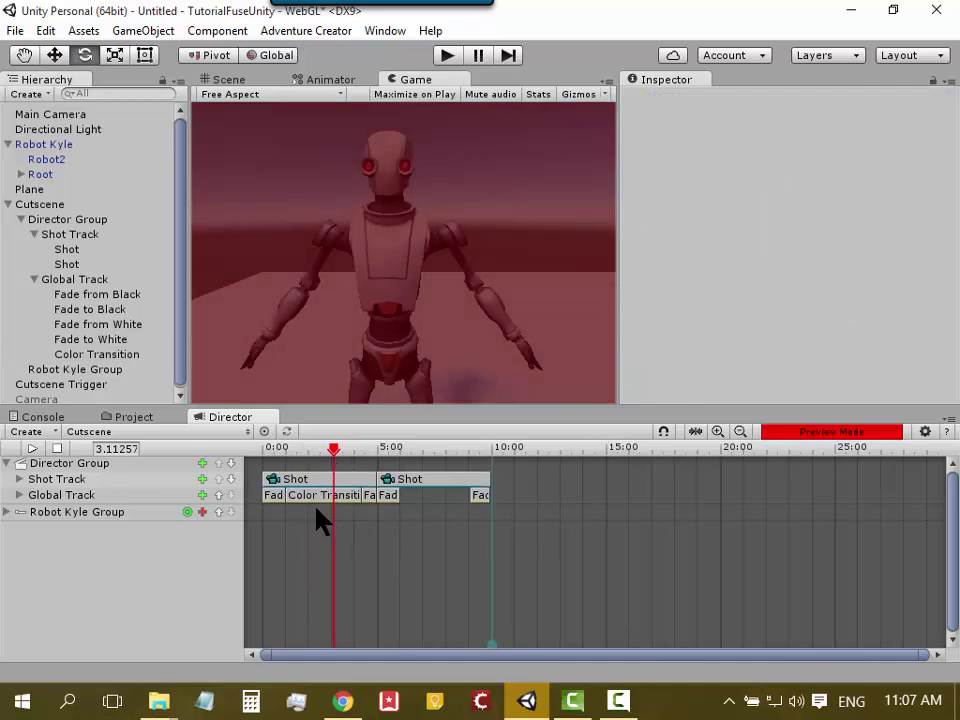
- Delete the Color Transition clip and scrub back to 0 s to confirm the red tint is gone
{"action": "key", "text": "Delete"}
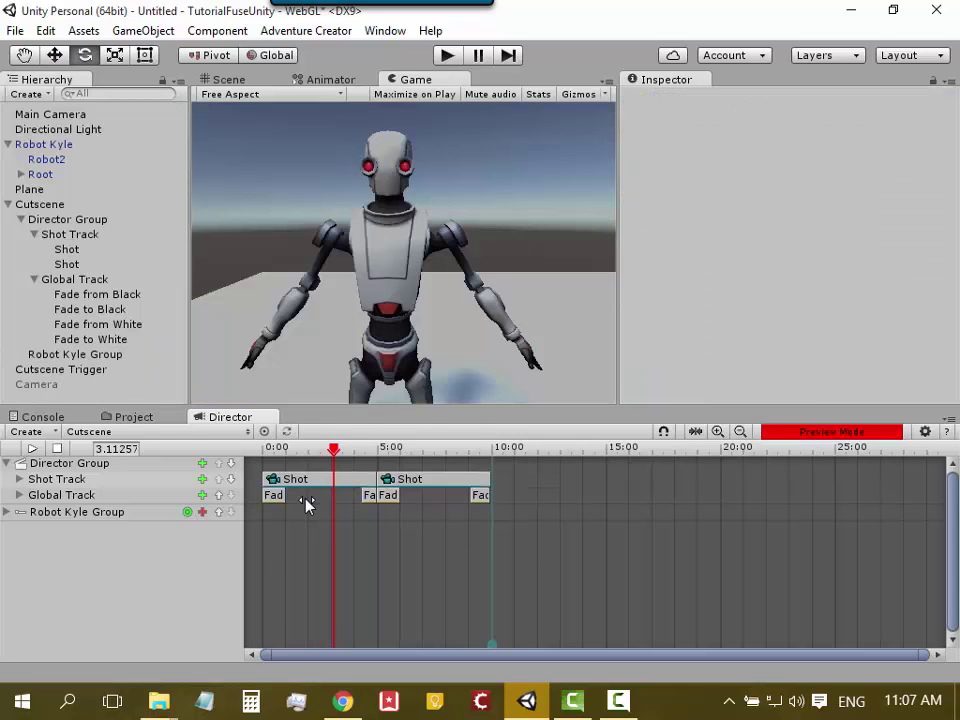
{"action": "mouse_move", "coordinate": [338, 453]}
{"action": "left_mouse_down"}
{"action": "mouse_move", "coordinate": [474, 460]}
{"action": "mouse_move", "coordinate": [349, 456]}
{"action": "mouse_move", "coordinate": [270, 474]}
{"action": "mouse_move", "coordinate": [480, 484]}
{"action": "mouse_move", "coordinate": [485, 476]}
{"action": "mouse_move", "coordinate": [343, 476]}
{"action": "mouse_move", "coordinate": [264, 489]}
{"action": "left_mouse_up"}
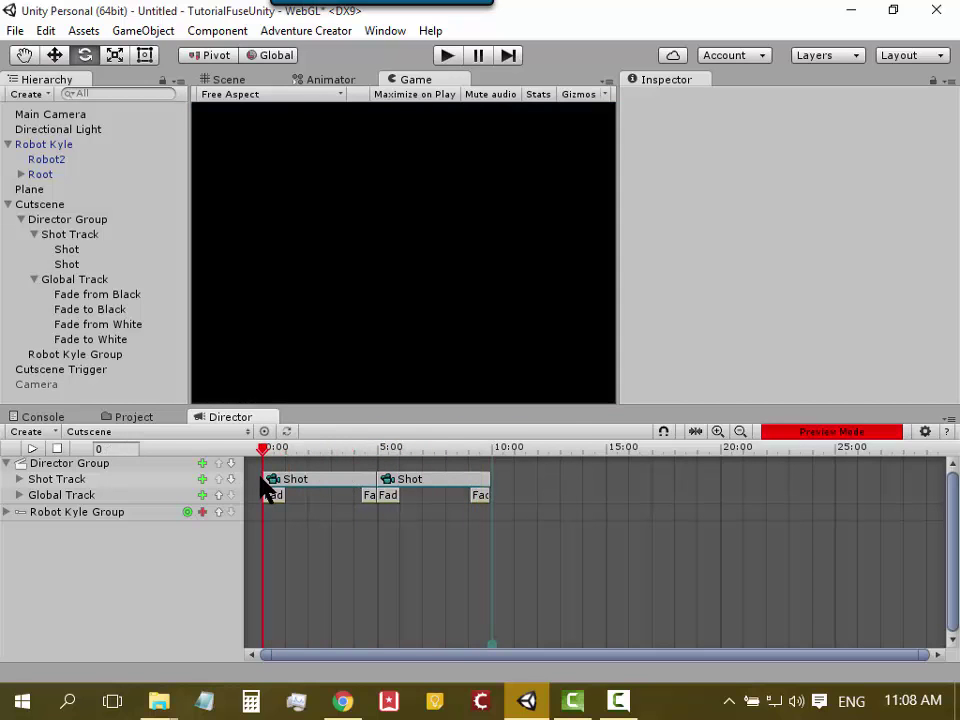
- Dismiss the Global Track's action list without adding anything and select the Global Track
{"action": "left_click", "coordinate": [204, 495]}
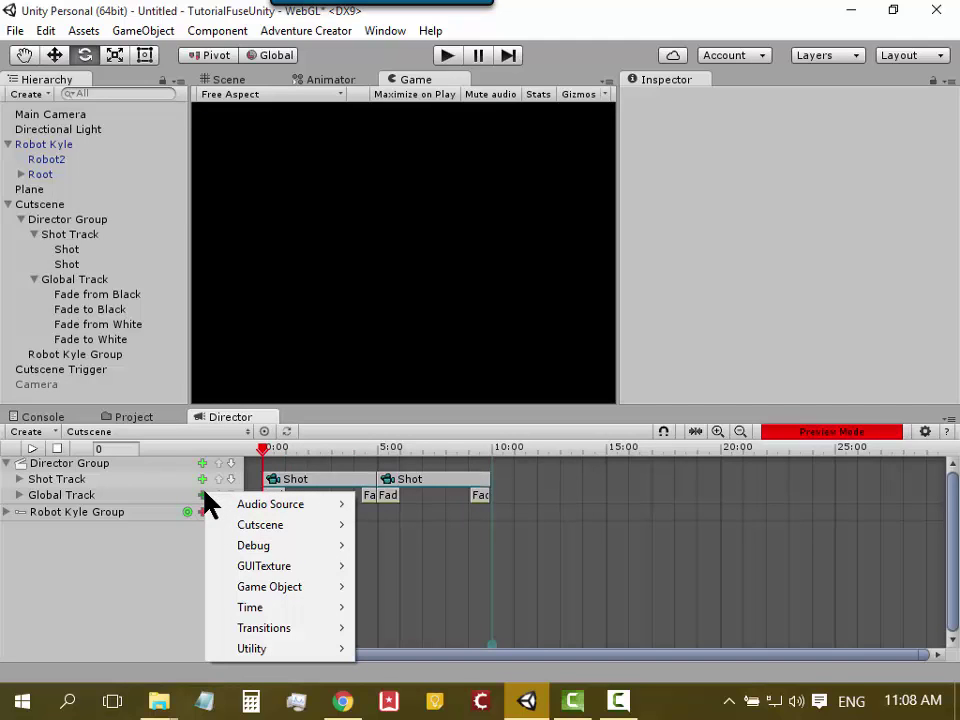
{"action": "mouse_move", "coordinate": [305, 566]}
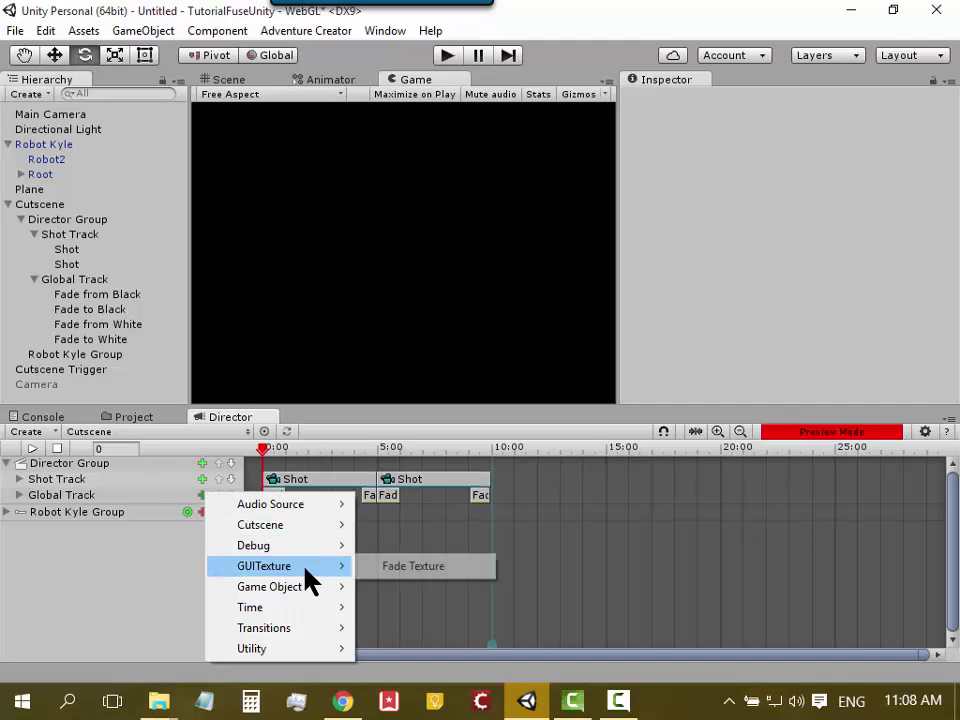
{"action": "left_click", "coordinate": [85, 533]}
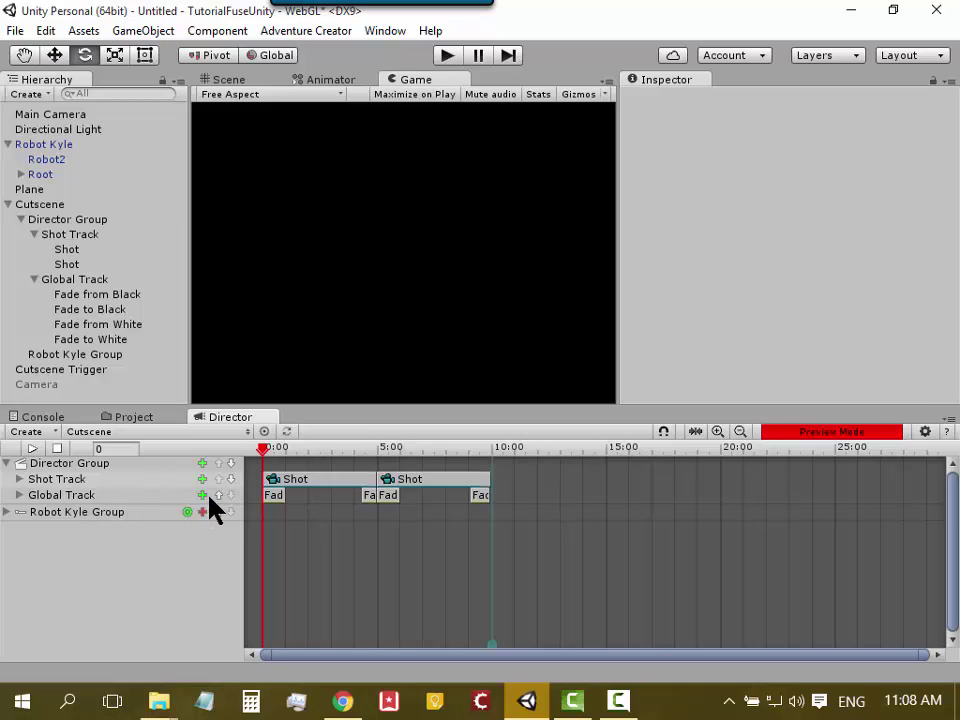
{"action": "left_click", "coordinate": [82, 497]}
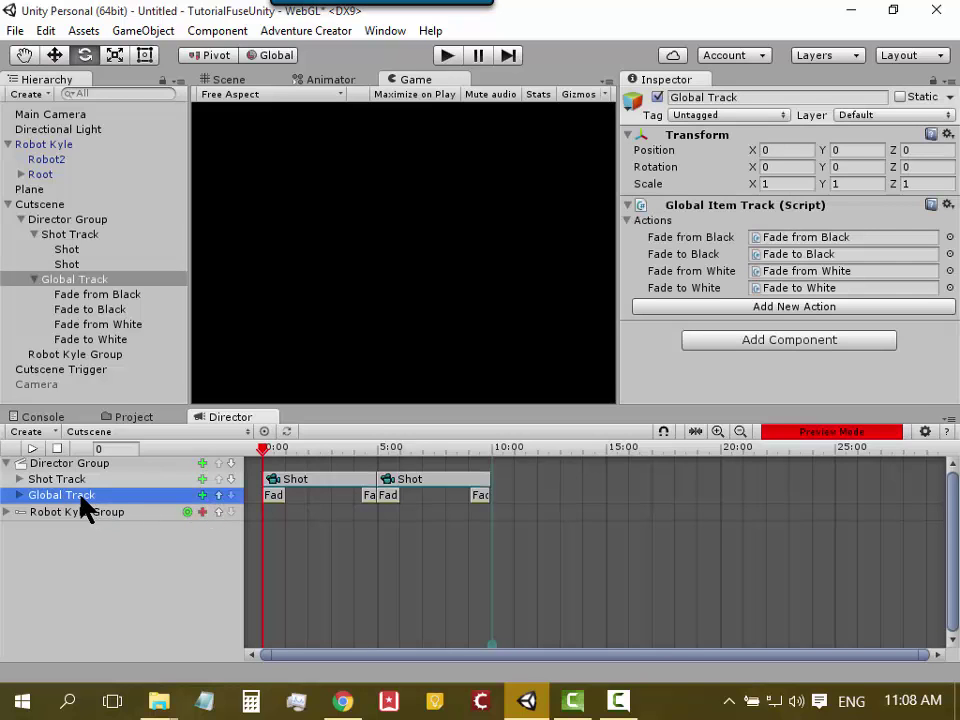
- Replace 'Global' with 'Transition' in the Inspector name field to make it 'Transition Track'
{"action": "left_click", "coordinate": [747, 99]}
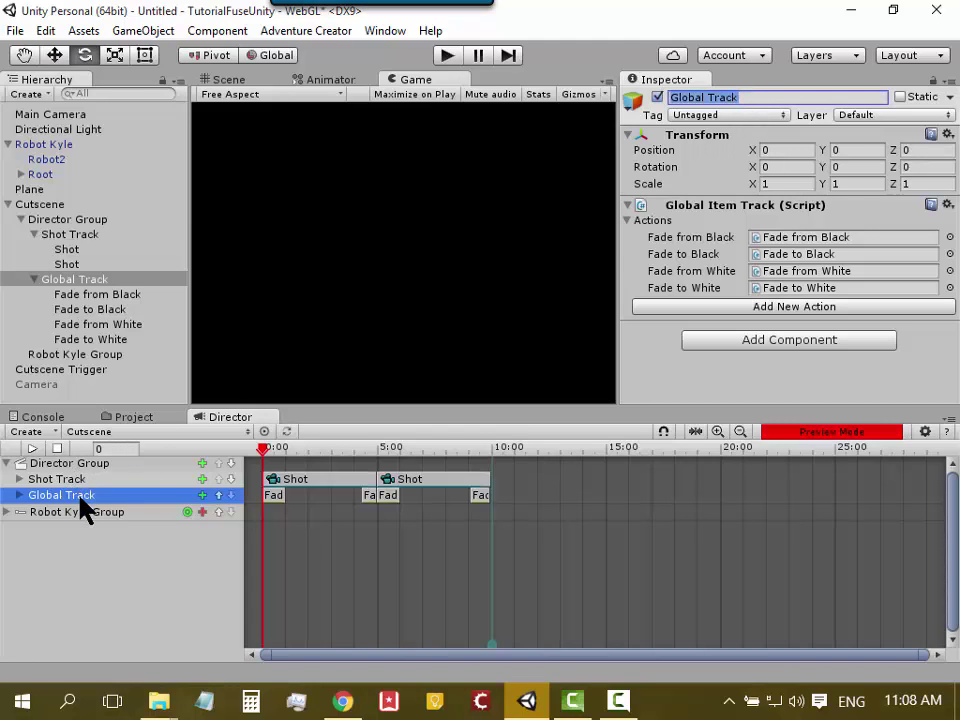
{"action": "left_click", "coordinate": [704, 98]}
{"action": "key", "text": "BackSpace"}
{"action": "key", "text": "BackSpace"}
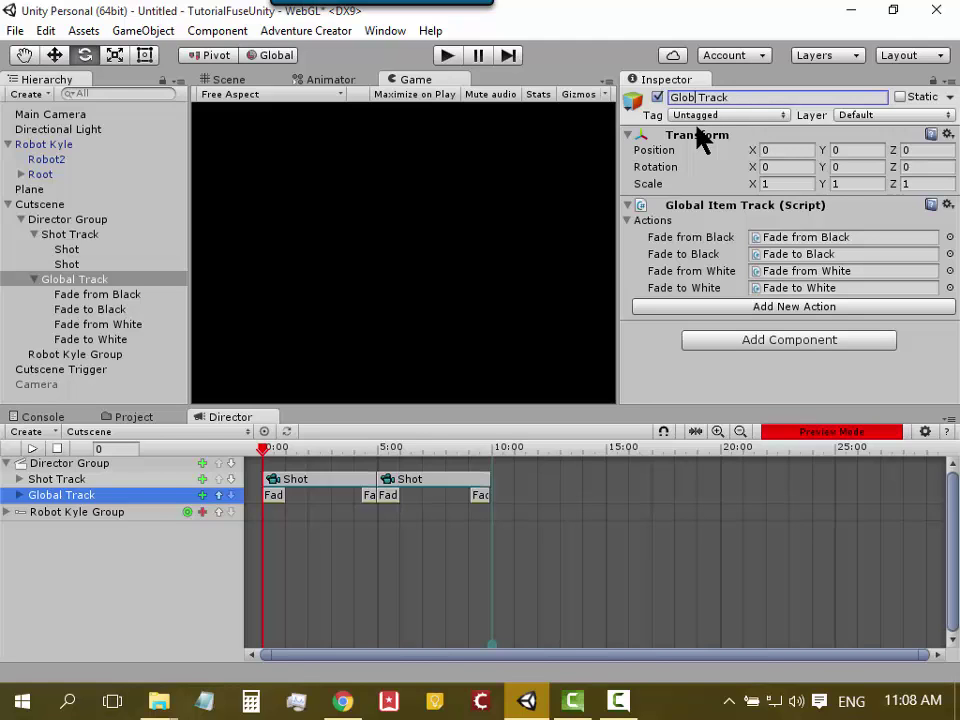
{"action": "key", "text": "BackSpace"}
{"action": "key", "text": "BackSpace"}
{"action": "key", "text": "BackSpace"}
{"action": "key", "text": "BackSpace"}
{"action": "type", "text": "Tr"}
{"action": "type", "text": "ansitio"}
{"action": "type", "text": "n"}
{"action": "key", "text": "Return"}
{"action": "left_click", "coordinate": [307, 567]}
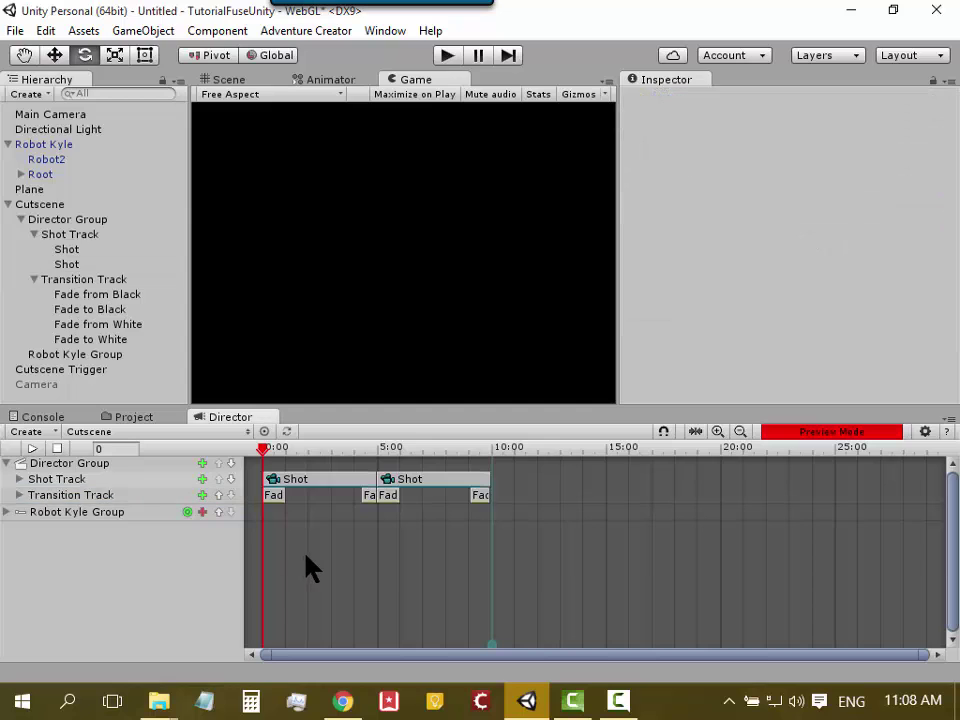
{"action": "left_click", "coordinate": [100, 496]}
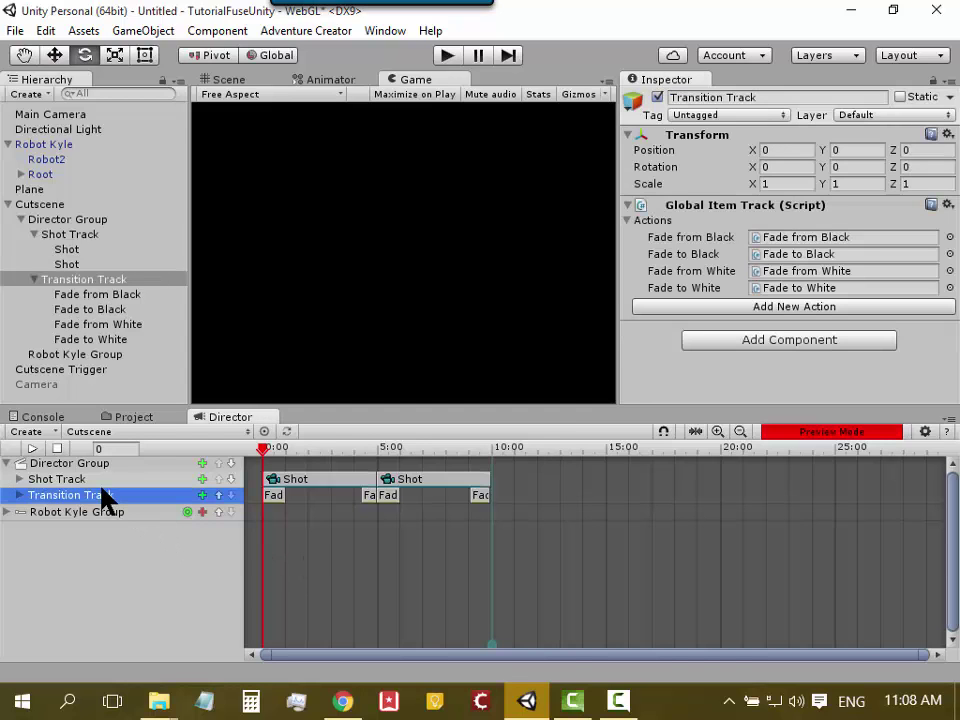
{"action": "left_click", "coordinate": [686, 99]}
{"action": "left_click", "coordinate": [748, 98]}
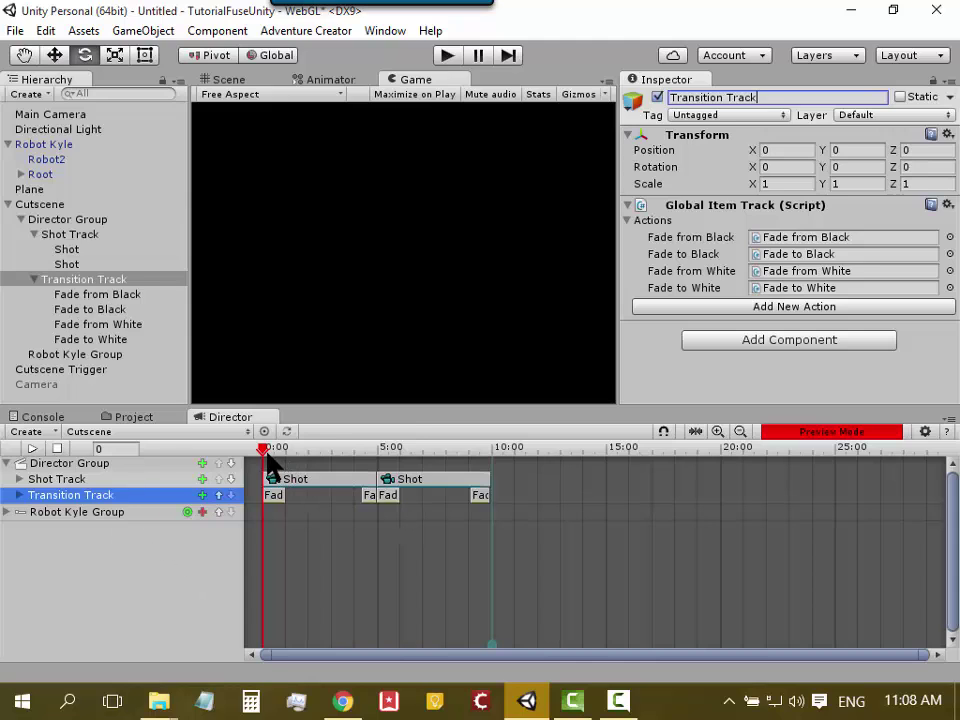
- Add a new Global Track to the Director Group and select it
{"action": "left_click", "coordinate": [204, 464]}
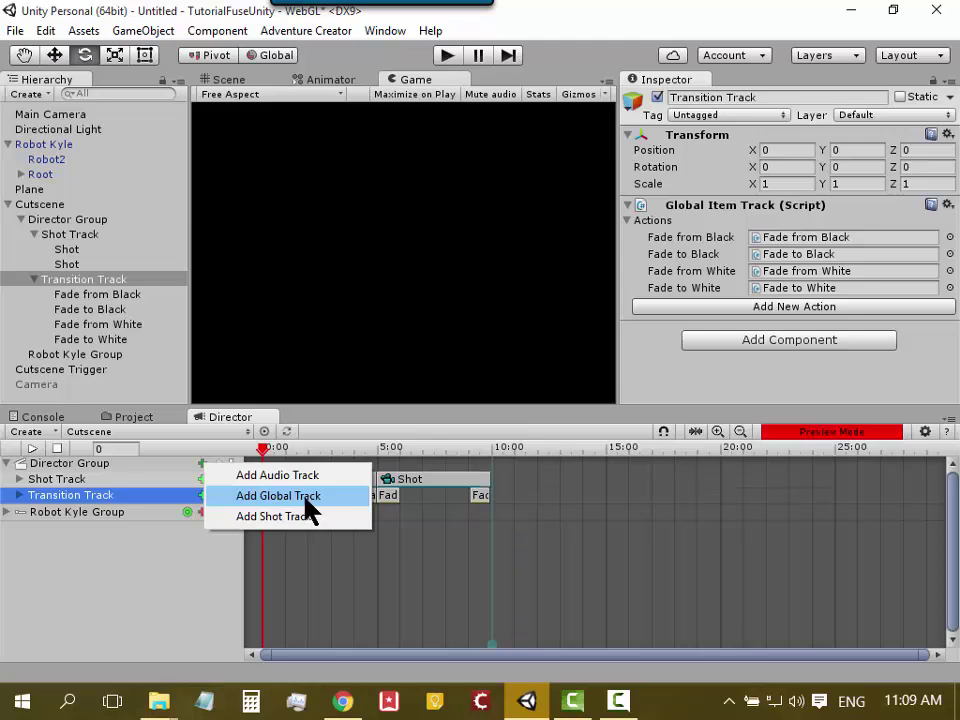
{"action": "left_click", "coordinate": [304, 498]}
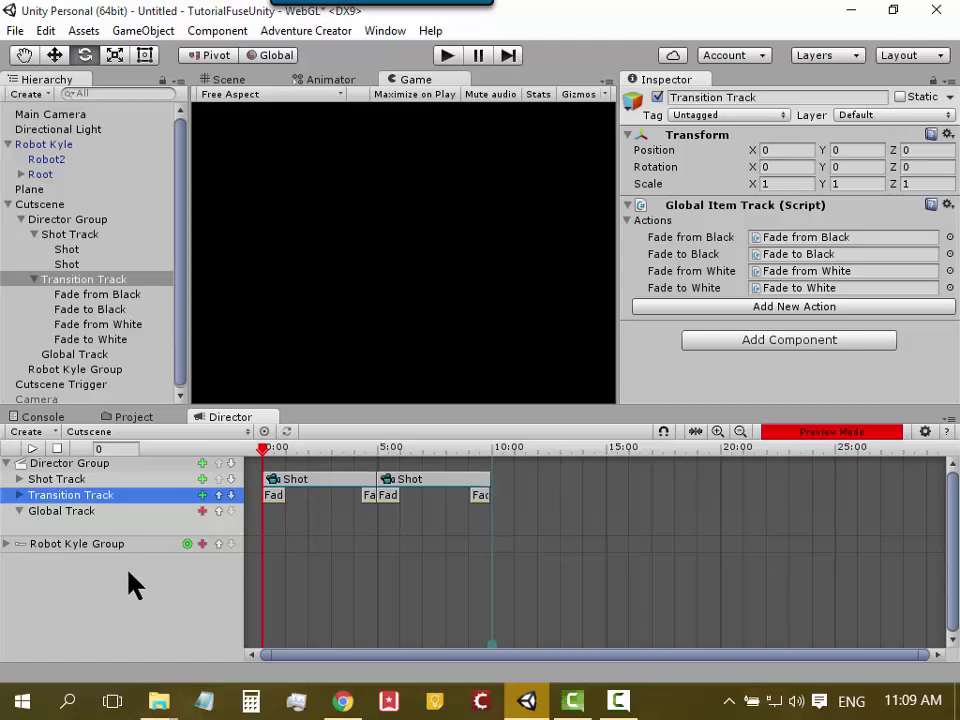
{"action": "left_click", "coordinate": [201, 512]}
{"action": "left_click", "coordinate": [172, 516]}
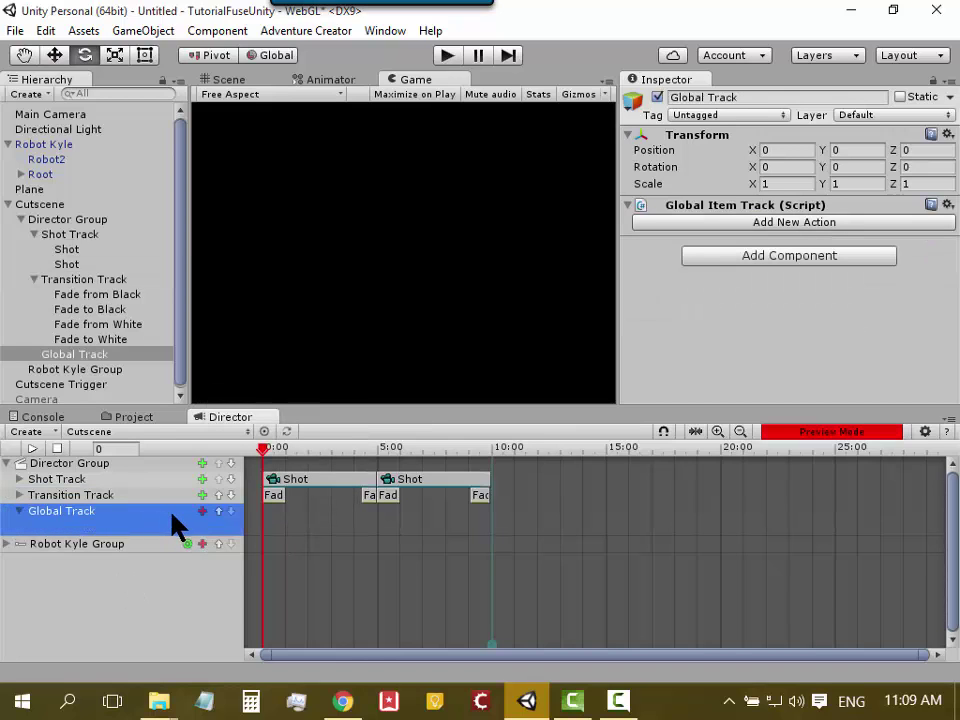
- Give the new track a GUITexture > Fade Texture action spanning the first 5 seconds
{"action": "left_click", "coordinate": [201, 511]}
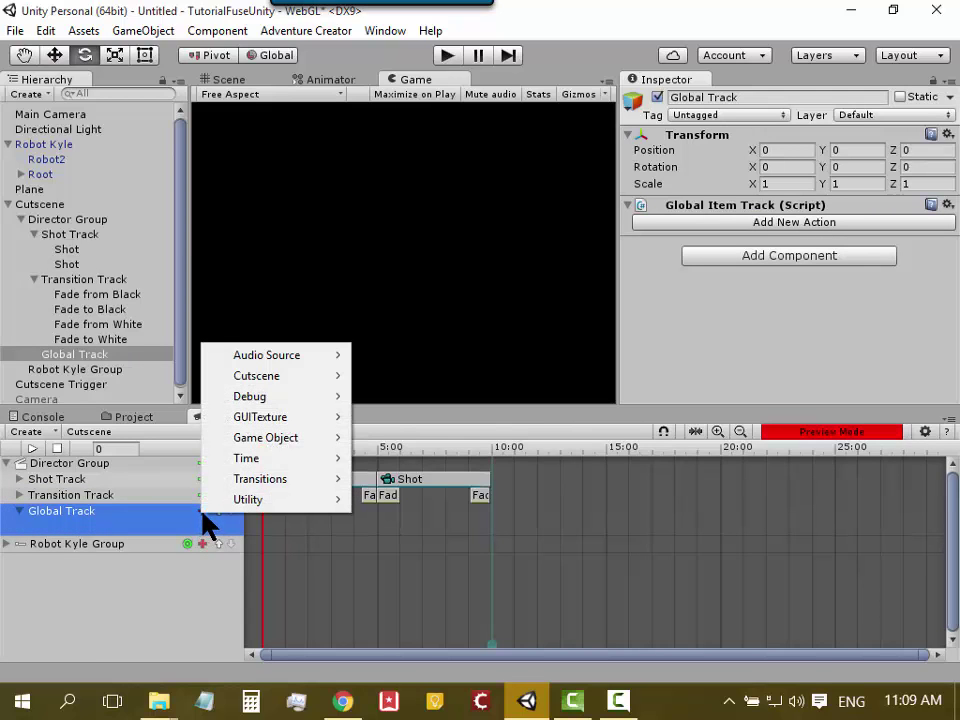
{"action": "mouse_move", "coordinate": [300, 420]}
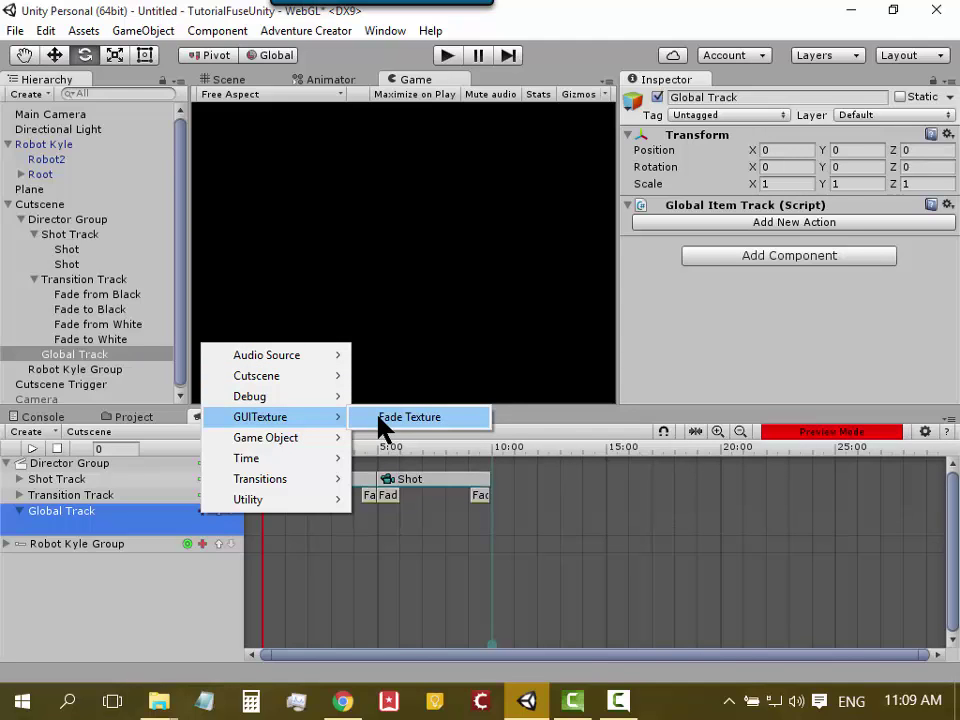
{"action": "left_click", "coordinate": [443, 418]}
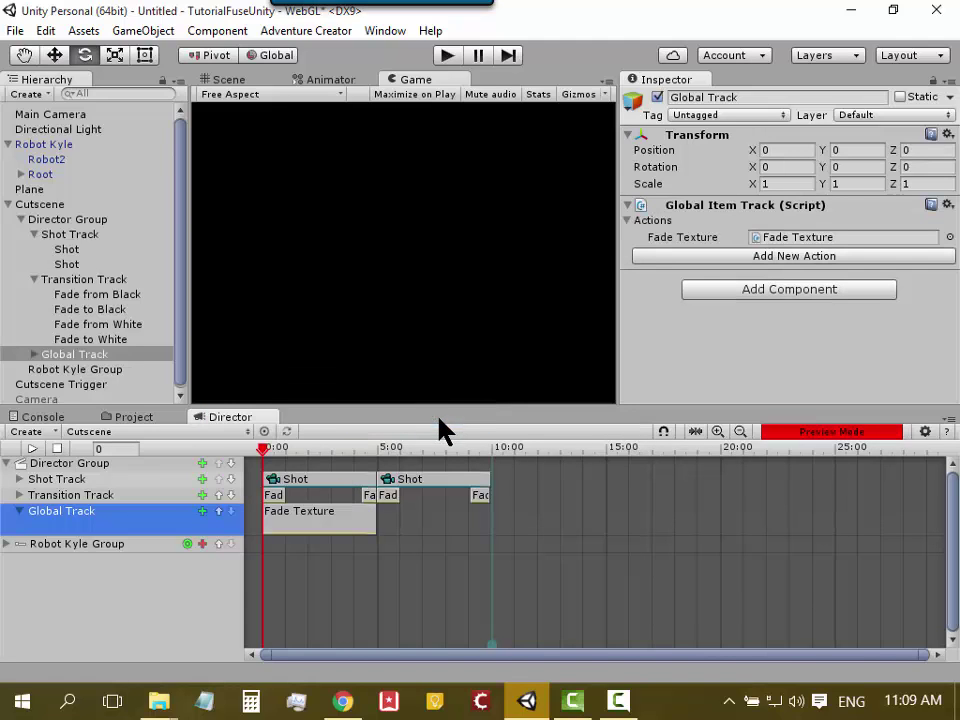
- Scrub the cutscene preview back to 0:00, then select the Fade Texture clip to view firetime 0, duration 5
{"action": "left_click_drag", "start_coordinate": [268, 460], "coordinate": [258, 468]}
{"action": "left_click", "coordinate": [947, 238]}
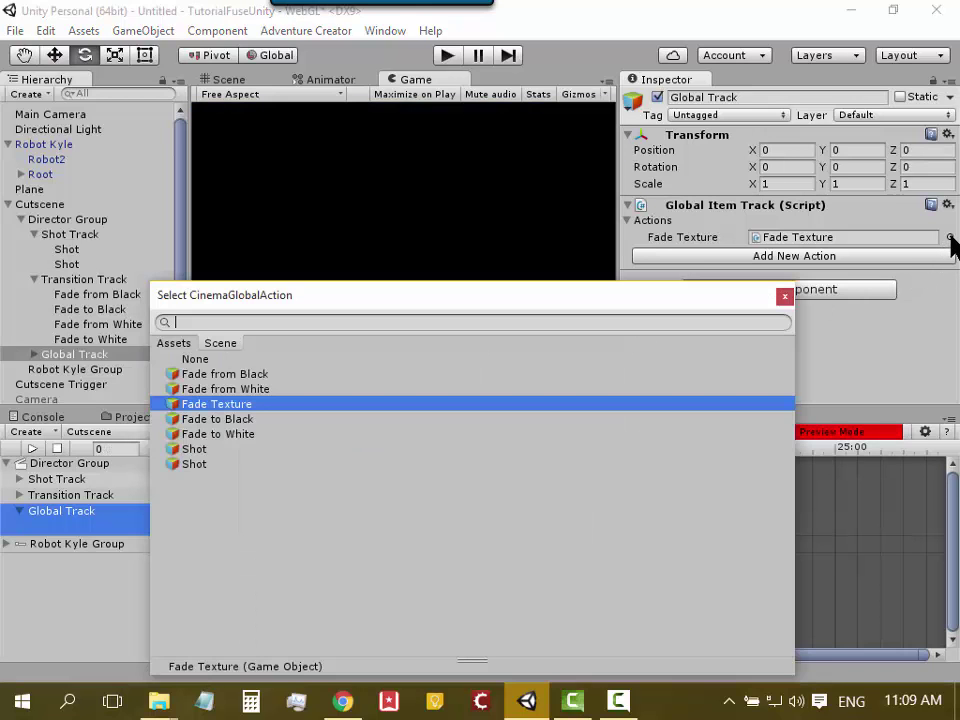
{"action": "left_click", "coordinate": [785, 297]}
{"action": "left_click", "coordinate": [735, 259]}
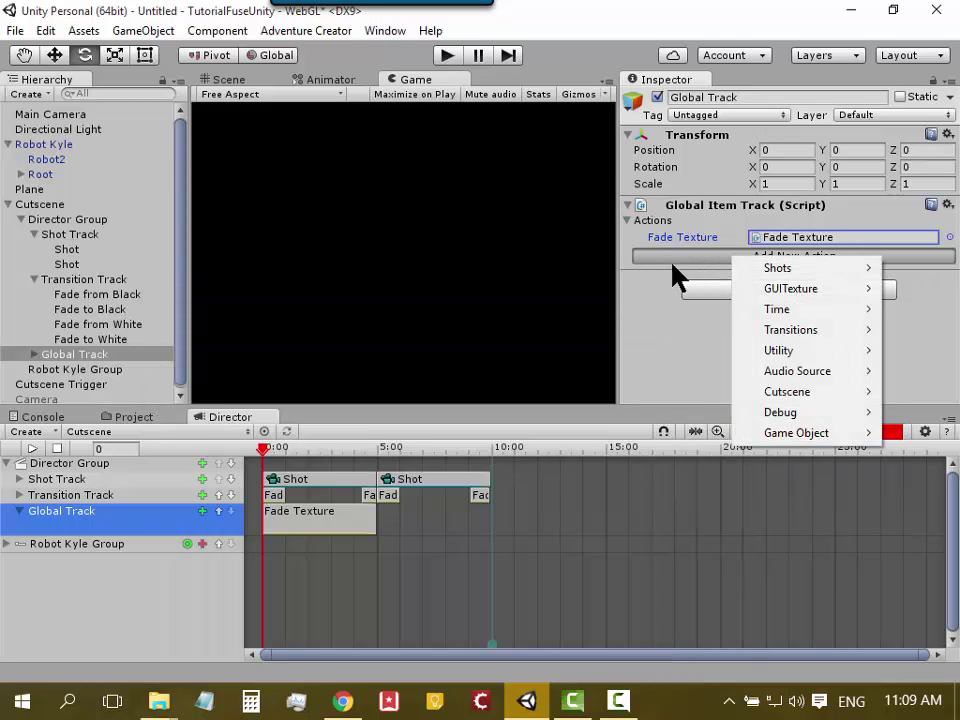
{"action": "mouse_move", "coordinate": [814, 292]}
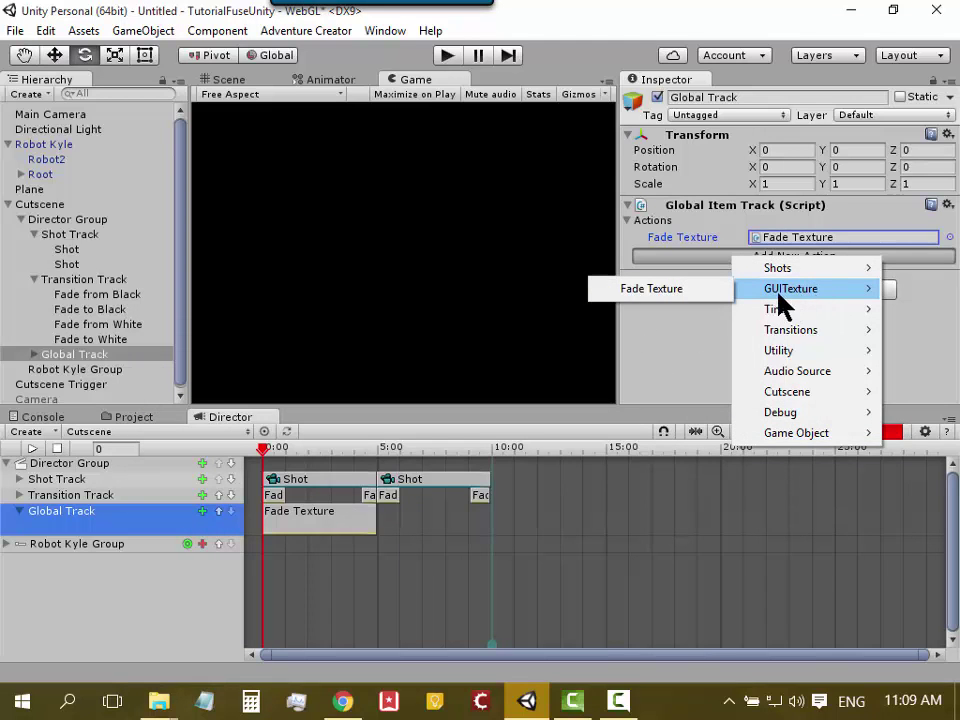
{"action": "left_click", "coordinate": [671, 346]}
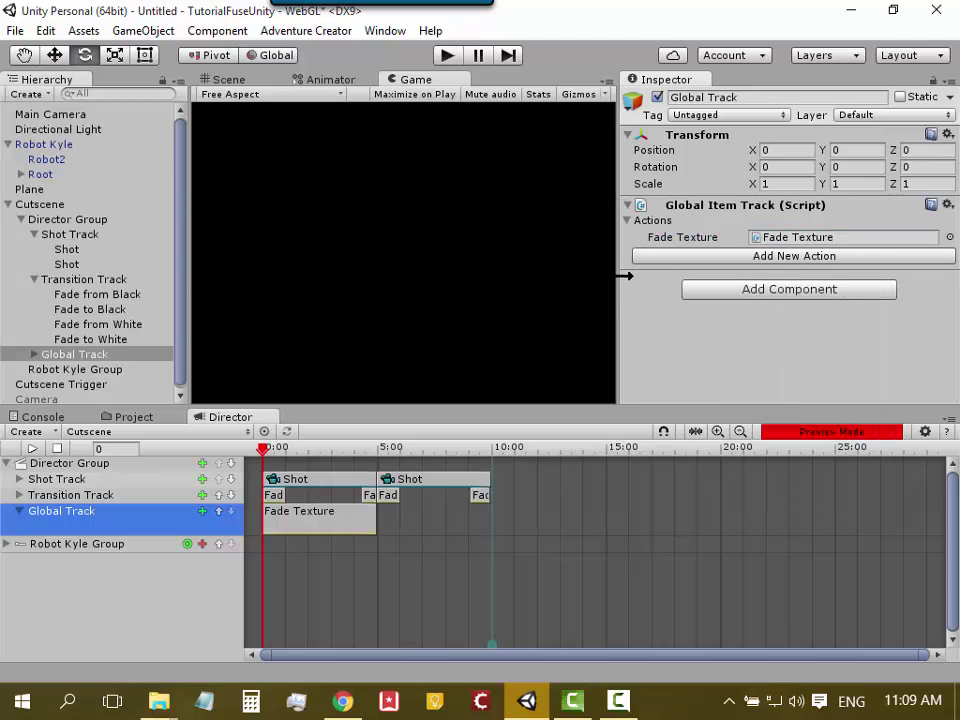
{"action": "left_click", "coordinate": [325, 513]}
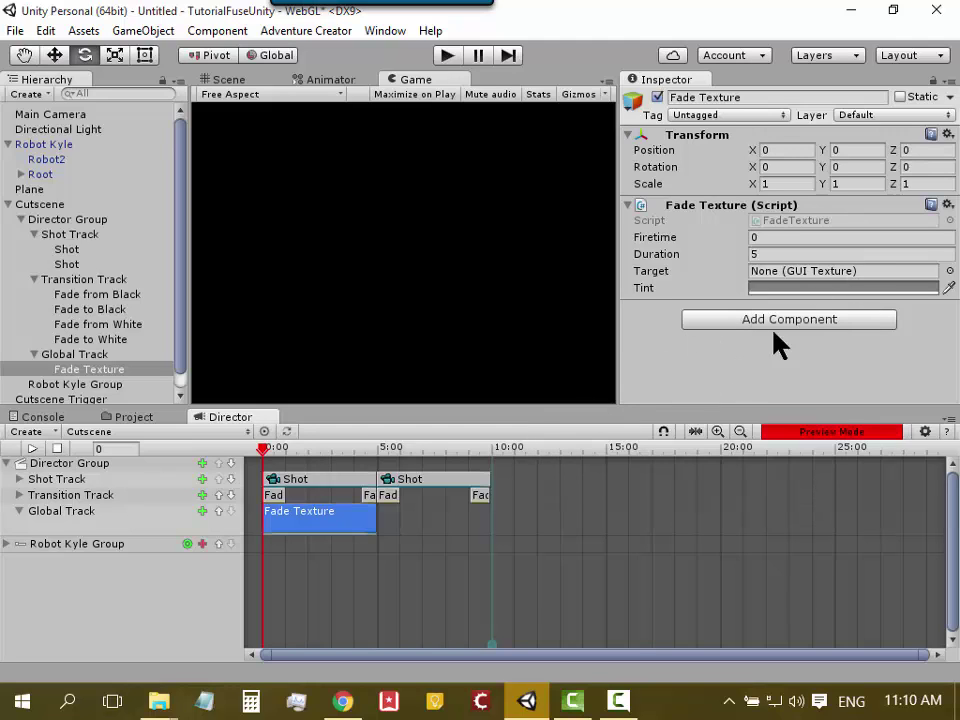
- Try Fade from Black, Fade to Black and Fade to White as the fade target, then reset it to None
{"action": "left_click", "coordinate": [948, 271]}
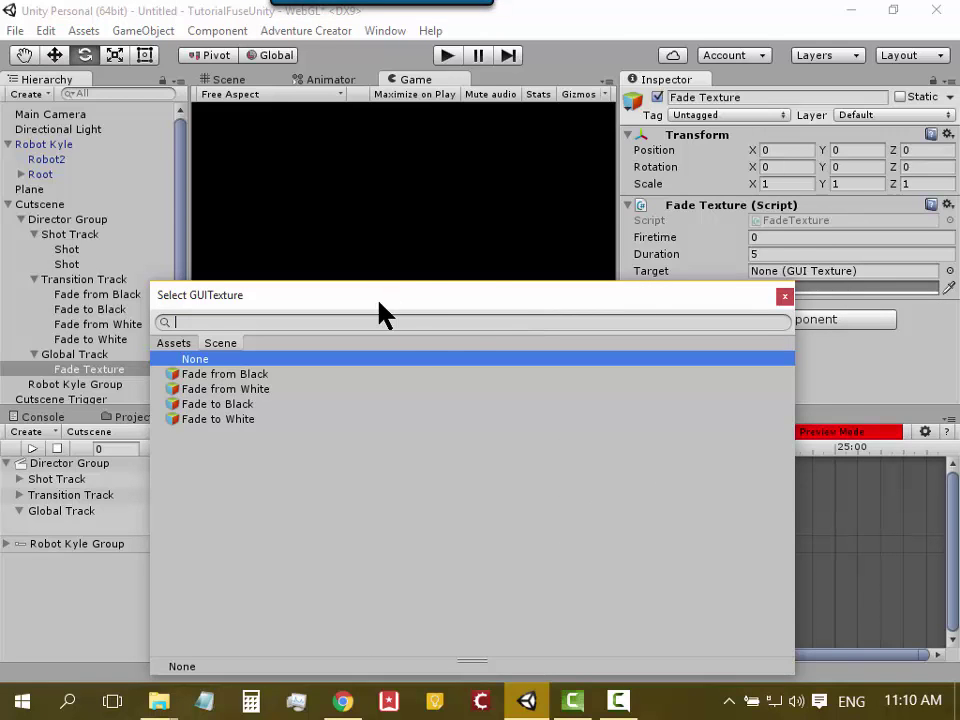
{"action": "left_click_drag", "start_coordinate": [379, 296], "coordinate": [426, 243]}
{"action": "left_click", "coordinate": [218, 291]}
{"action": "left_click", "coordinate": [267, 291]}
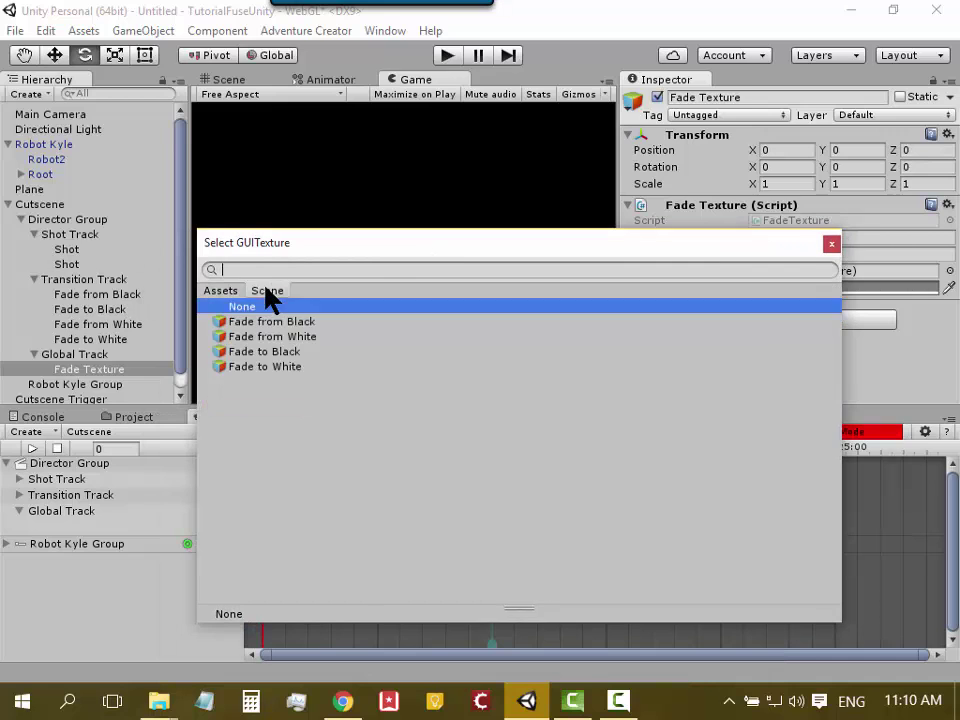
{"action": "mouse_move", "coordinate": [296, 258]}
{"action": "left_mouse_down"}
{"action": "mouse_move", "coordinate": [360, 224]}
{"action": "mouse_move", "coordinate": [367, 355]}
{"action": "left_mouse_up"}
{"action": "left_click", "coordinate": [300, 258]}
{"action": "left_click", "coordinate": [306, 382]}
{"action": "left_click", "coordinate": [315, 413]}
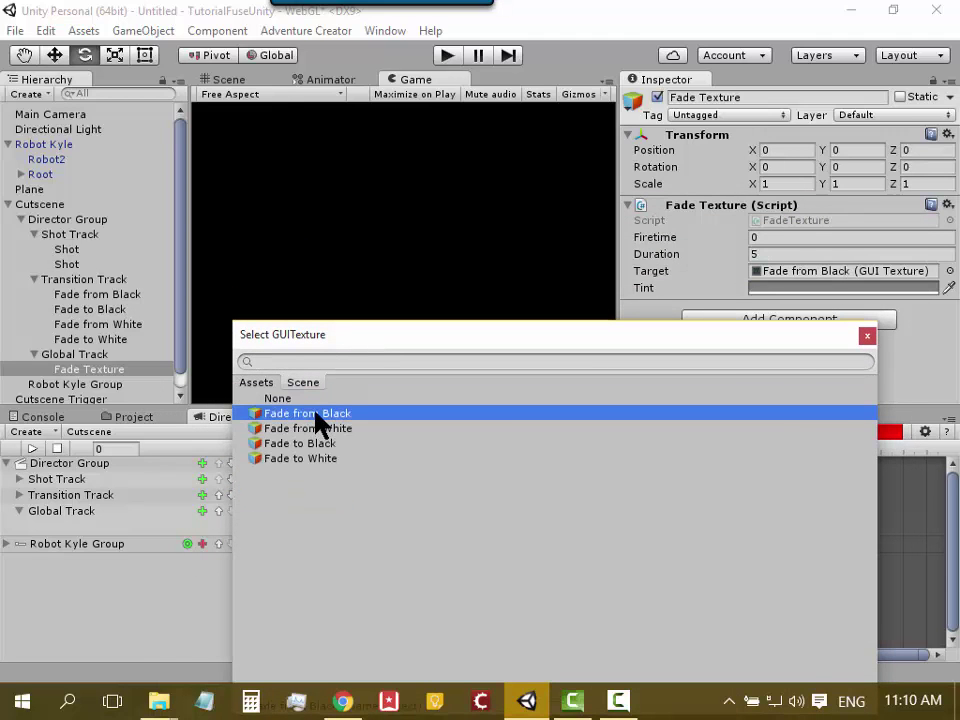
{"action": "left_click", "coordinate": [316, 443]}
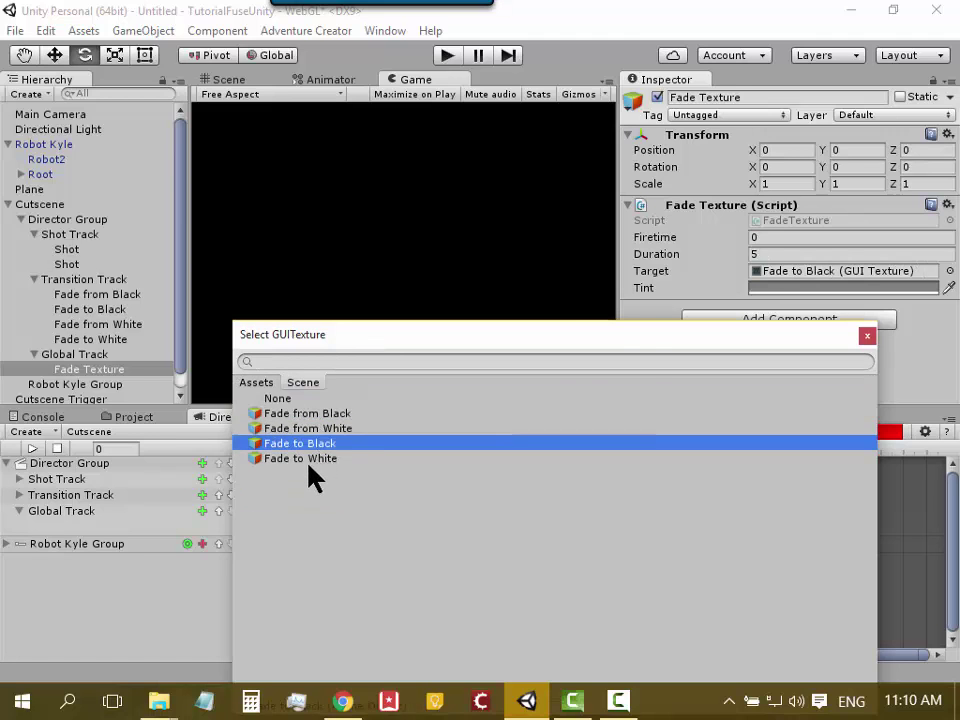
{"action": "left_click", "coordinate": [310, 458]}
{"action": "left_click", "coordinate": [280, 398]}
{"action": "left_click_drag", "start_coordinate": [668, 334], "coordinate": [609, 303]}
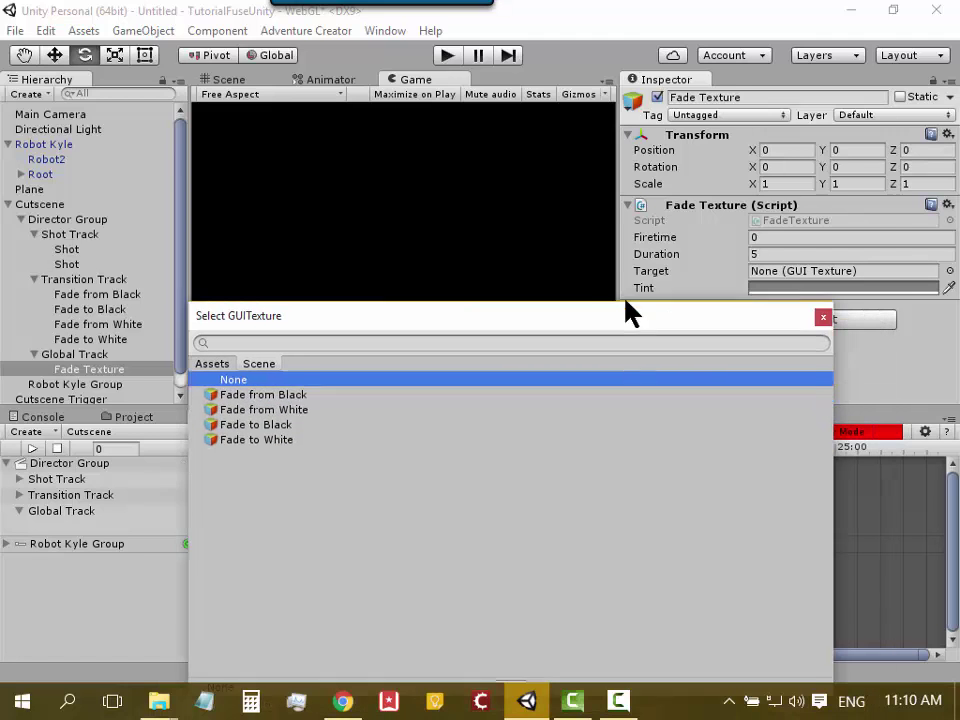
{"action": "left_click", "coordinate": [808, 306]}
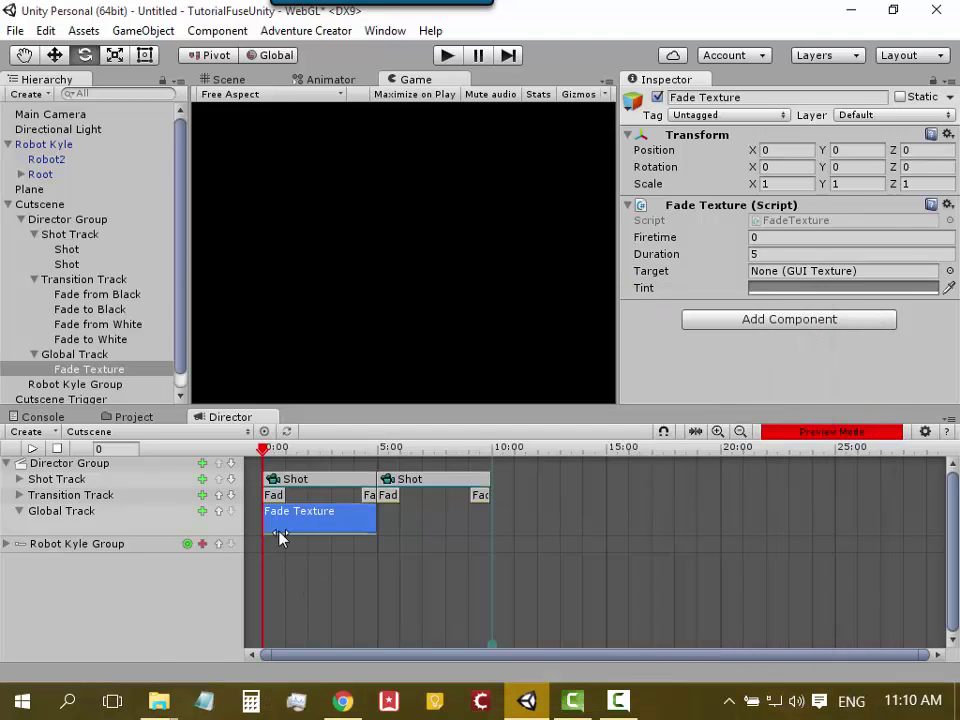
- Delete the Fade Texture clip from the Global Track
{"action": "left_click", "coordinate": [200, 512]}
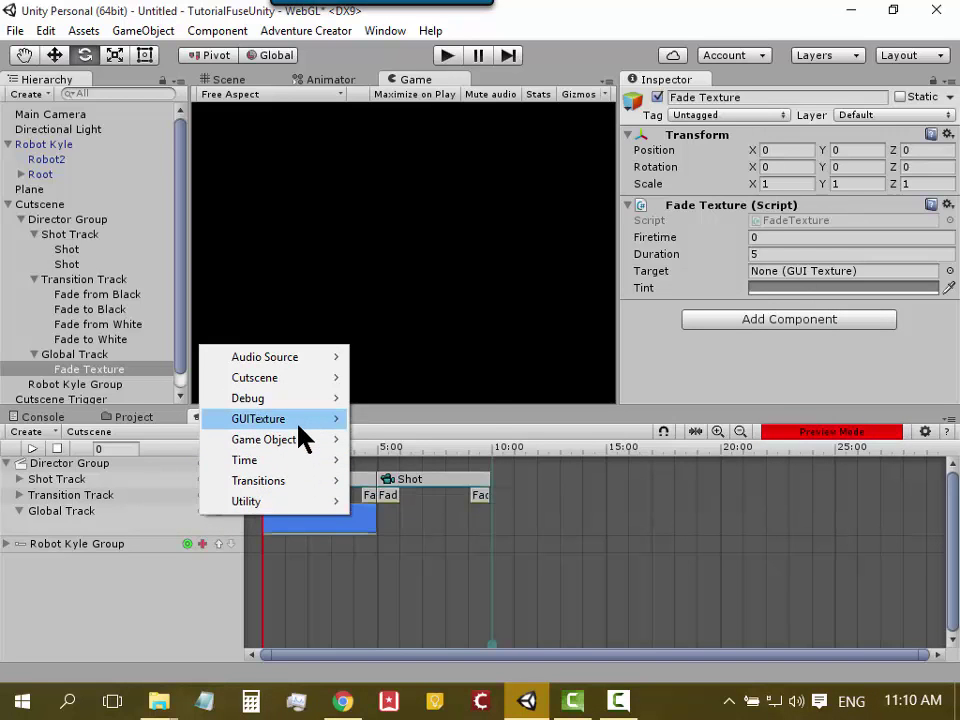
{"action": "mouse_move", "coordinate": [300, 438]}
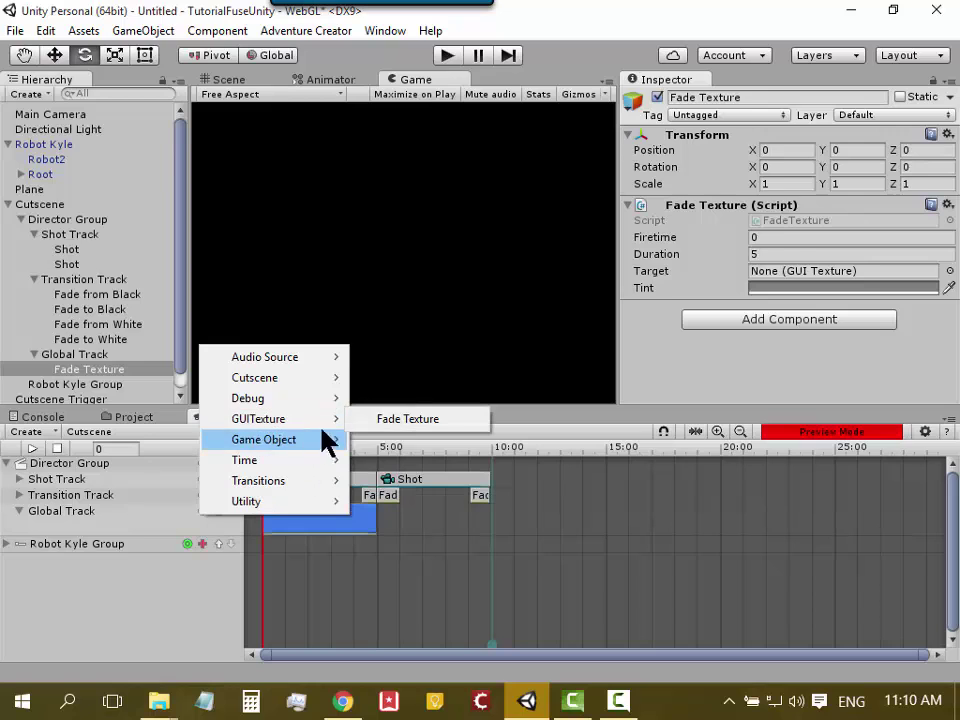
{"action": "left_click", "coordinate": [362, 600]}
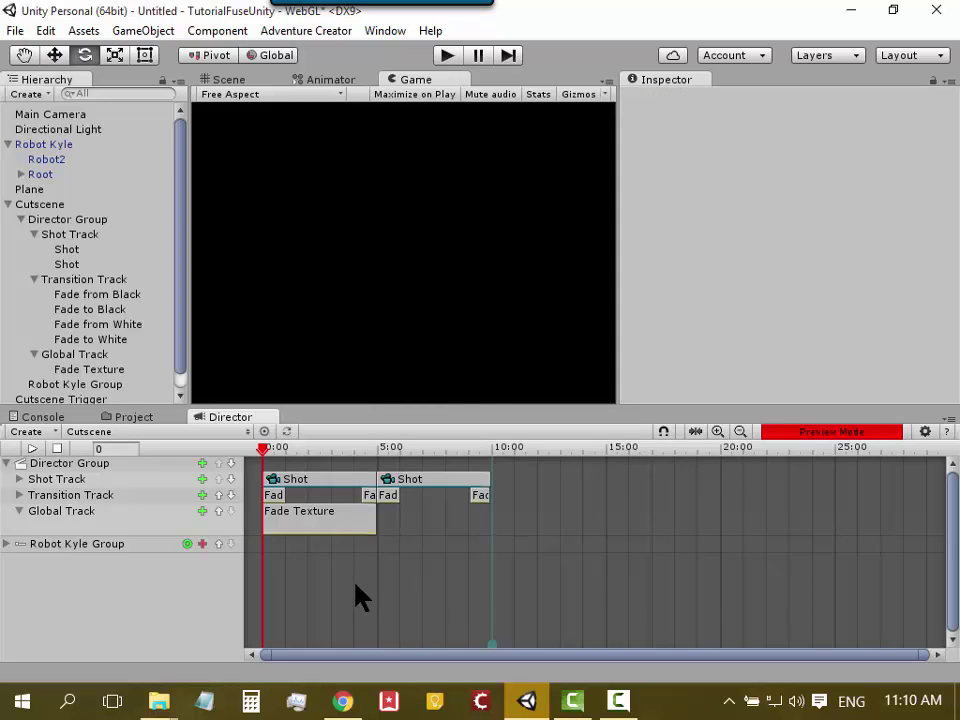
{"action": "left_click", "coordinate": [306, 524]}
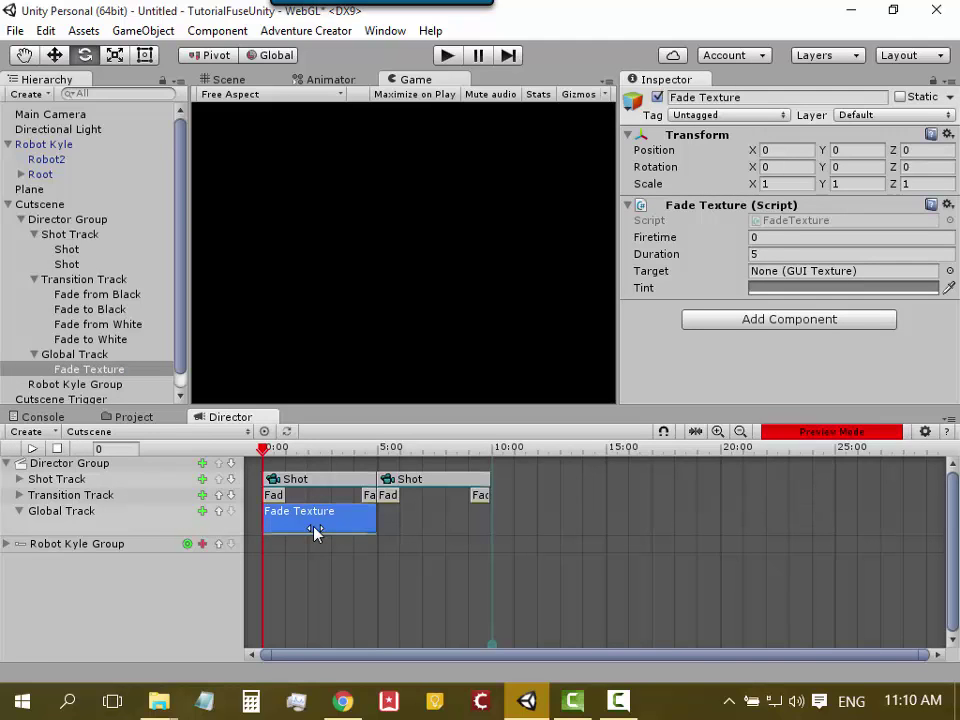
{"action": "key", "text": "Delete"}
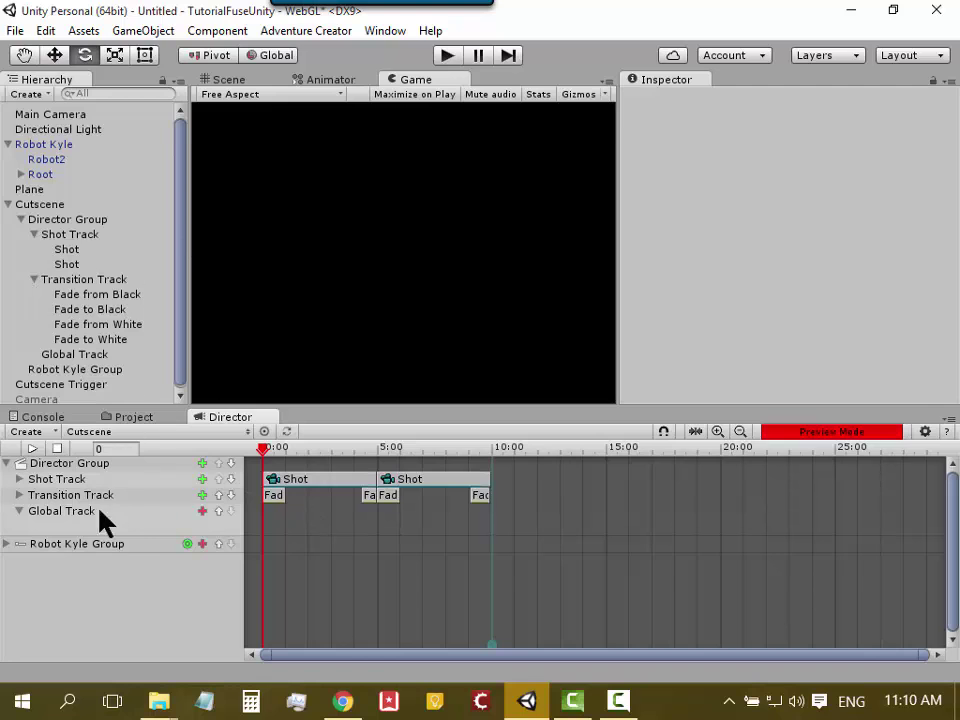
- Scrub the cutscene to about 5 seconds and back to the start, collapse Director Group, and open the Create list
{"action": "mouse_move", "coordinate": [268, 460]}
{"action": "left_mouse_down"}
{"action": "mouse_move", "coordinate": [278, 468]}
{"action": "mouse_move", "coordinate": [381, 452]}
{"action": "mouse_move", "coordinate": [308, 477]}
{"action": "mouse_move", "coordinate": [385, 482]}
{"action": "left_mouse_up"}
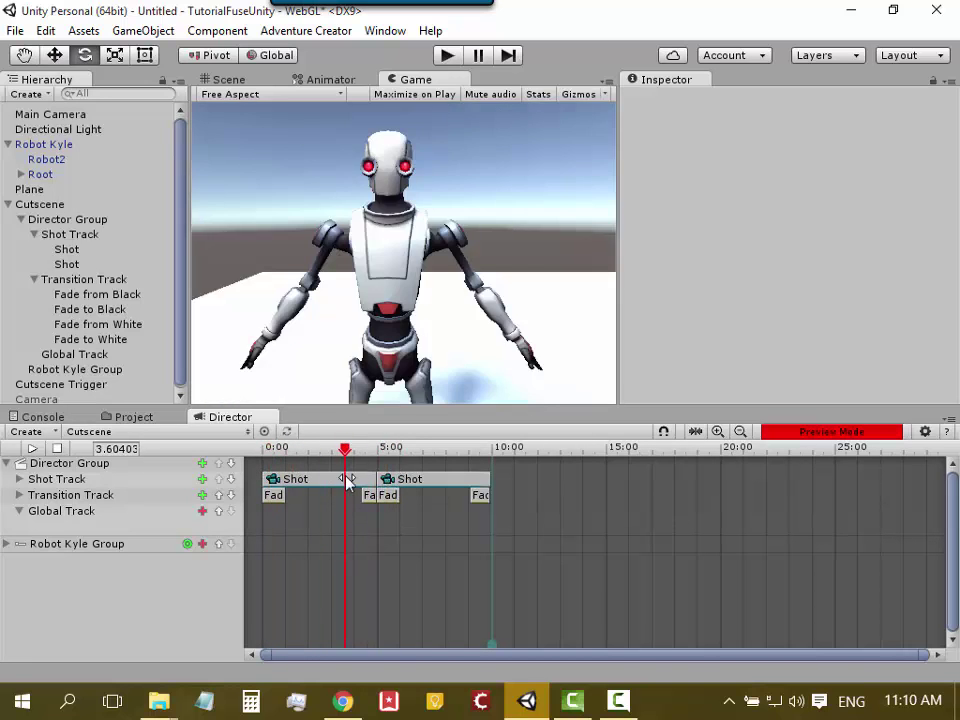
{"action": "left_click_drag", "start_coordinate": [385, 482], "coordinate": [203, 509]}
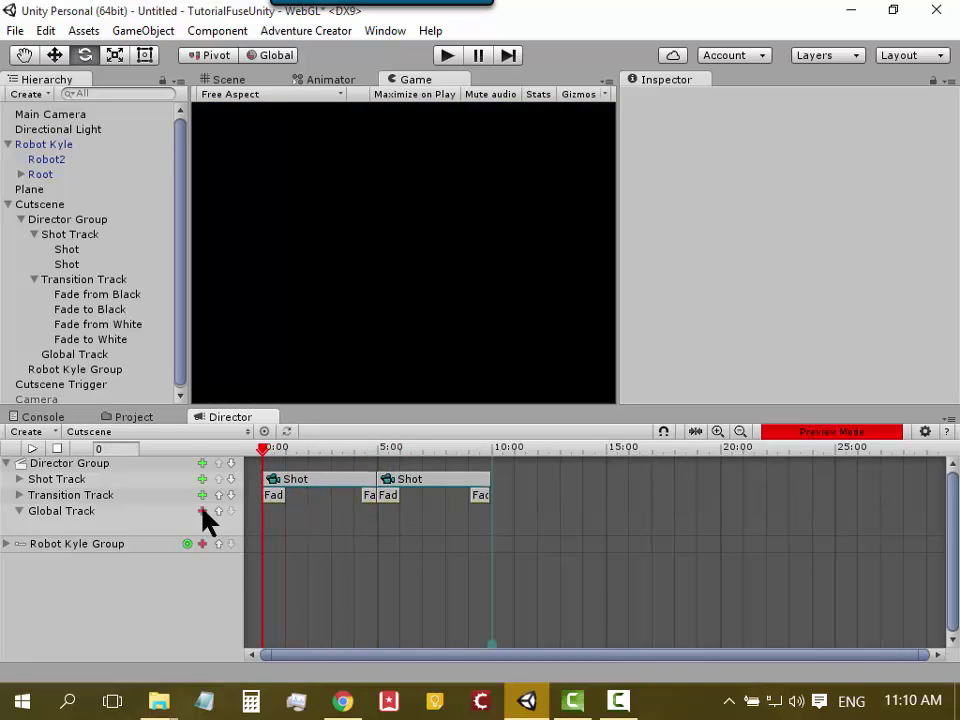
{"action": "left_click", "coordinate": [6, 463]}
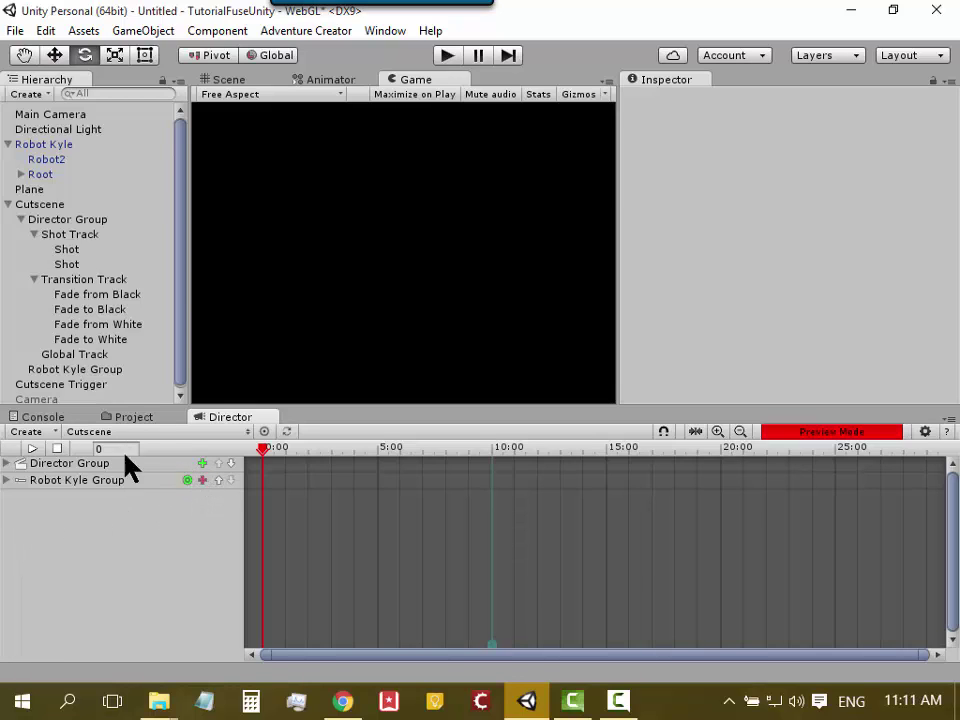
{"action": "left_click", "coordinate": [52, 432]}
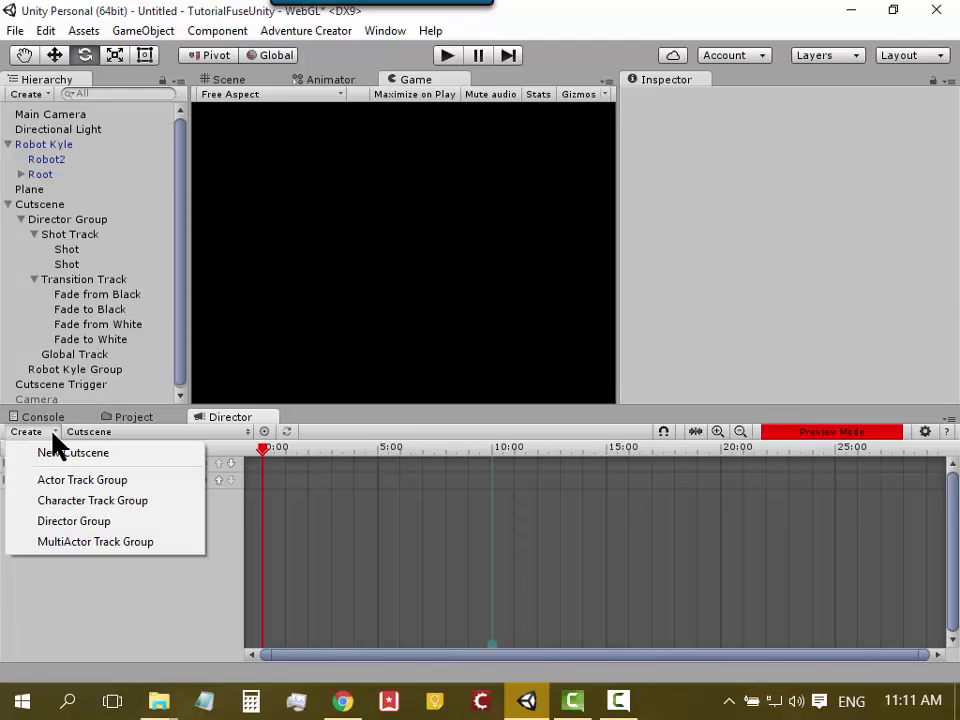
- Create an Actor Track Group and rename it to 'Main Camera Track Group'
{"action": "left_click", "coordinate": [108, 482]}
{"action": "left_click", "coordinate": [85, 500]}
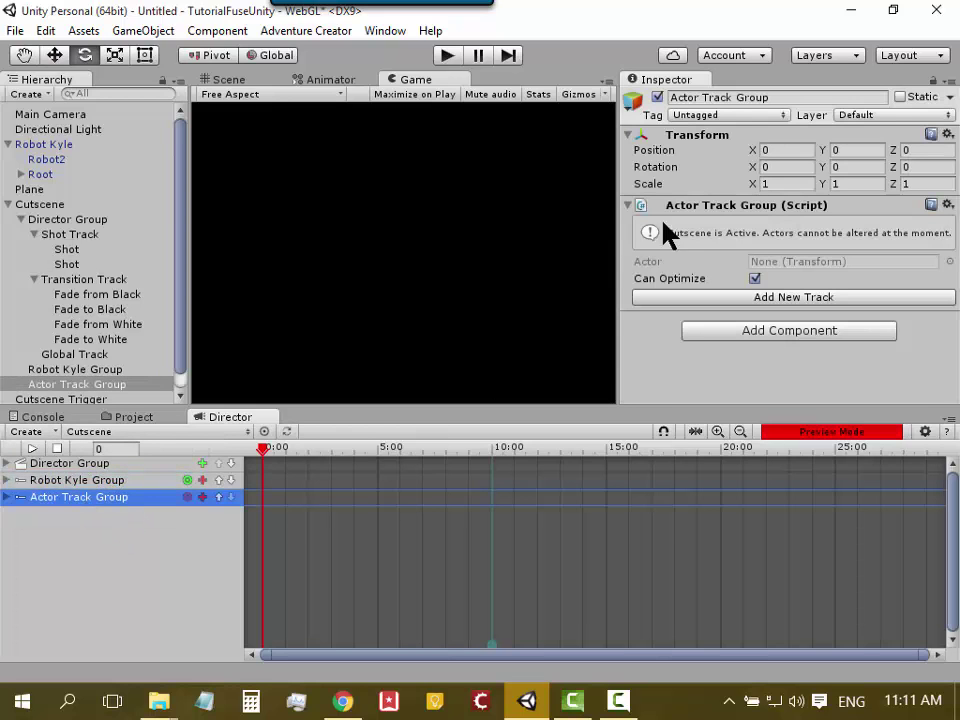
{"action": "left_click", "coordinate": [702, 97]}
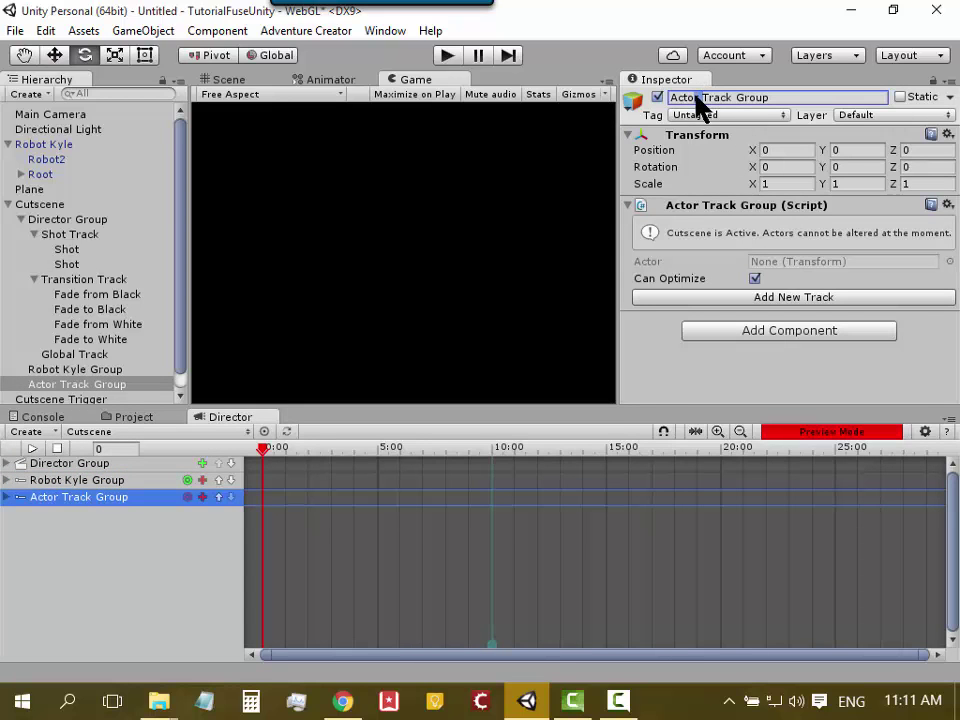
{"action": "key", "text": "BackSpace"}
{"action": "key", "text": "BackSpace"}
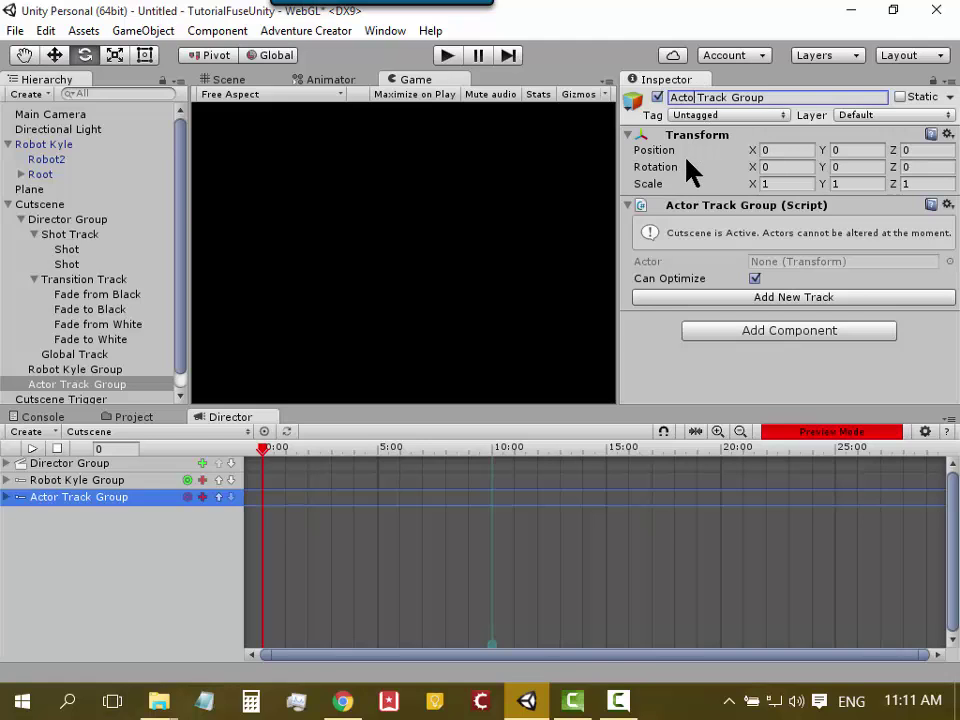
{"action": "key", "text": "BackSpace"}
{"action": "key", "text": "BackSpace"}
{"action": "key", "text": "BackSpace"}
{"action": "type", "text": "Ma"}
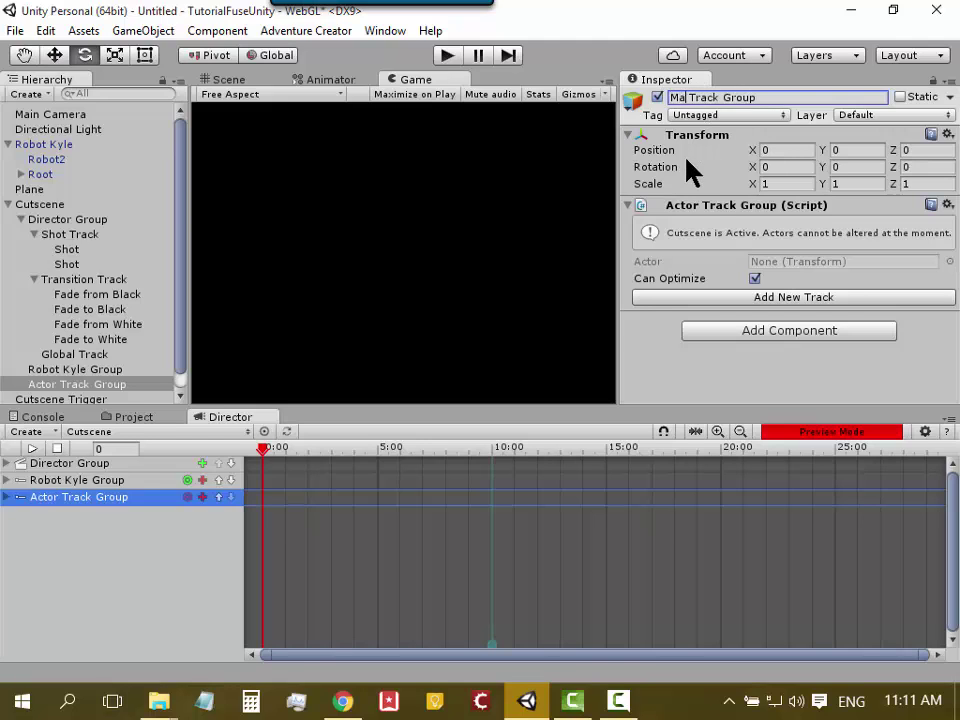
{"action": "type", "text": "in"}
{"action": "type", "text": " Came"}
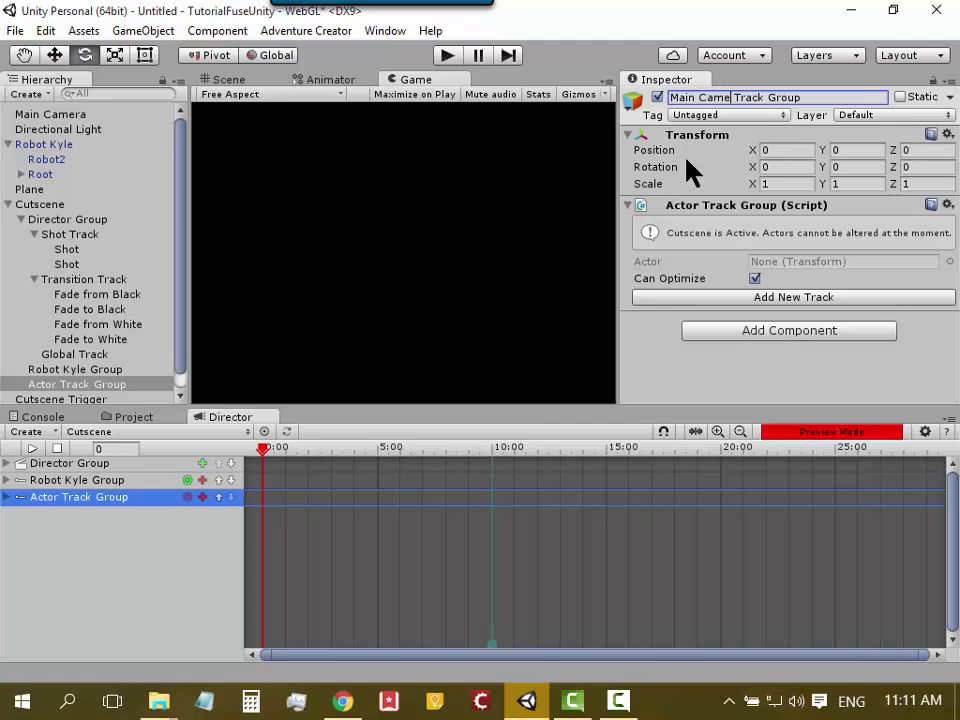
{"action": "type", "text": "ra"}
{"action": "key", "text": "Return"}
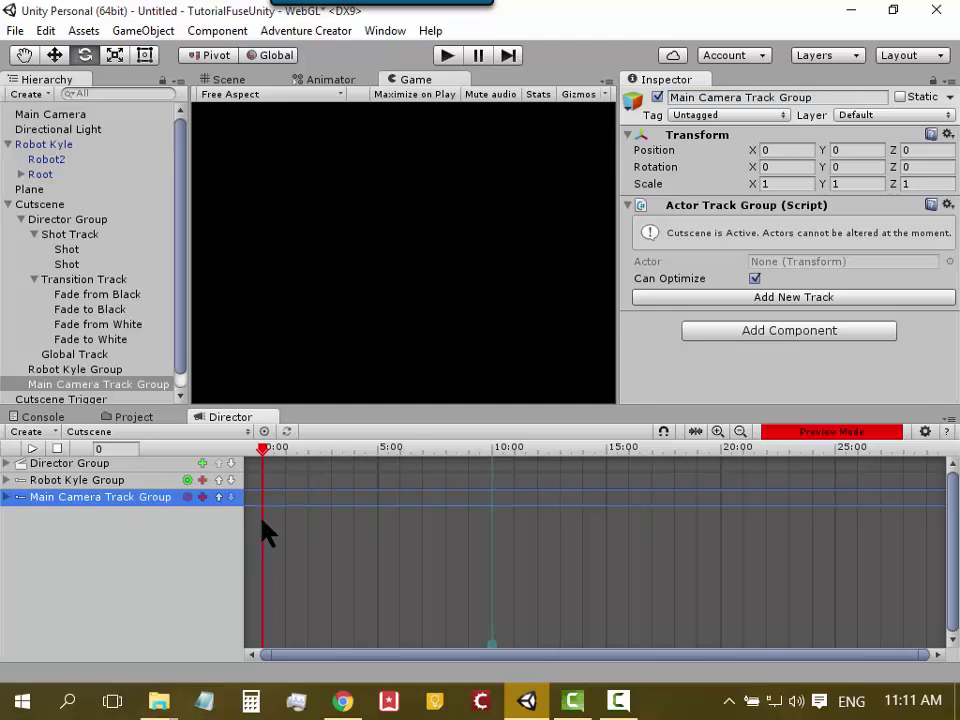
{"action": "left_click", "coordinate": [200, 498]}
{"action": "left_click", "coordinate": [168, 530]}
- Expand the Main Camera Track Group, turn off Preview Mode, and select the group
{"action": "left_click", "coordinate": [7, 497]}
{"action": "left_click", "coordinate": [808, 432]}
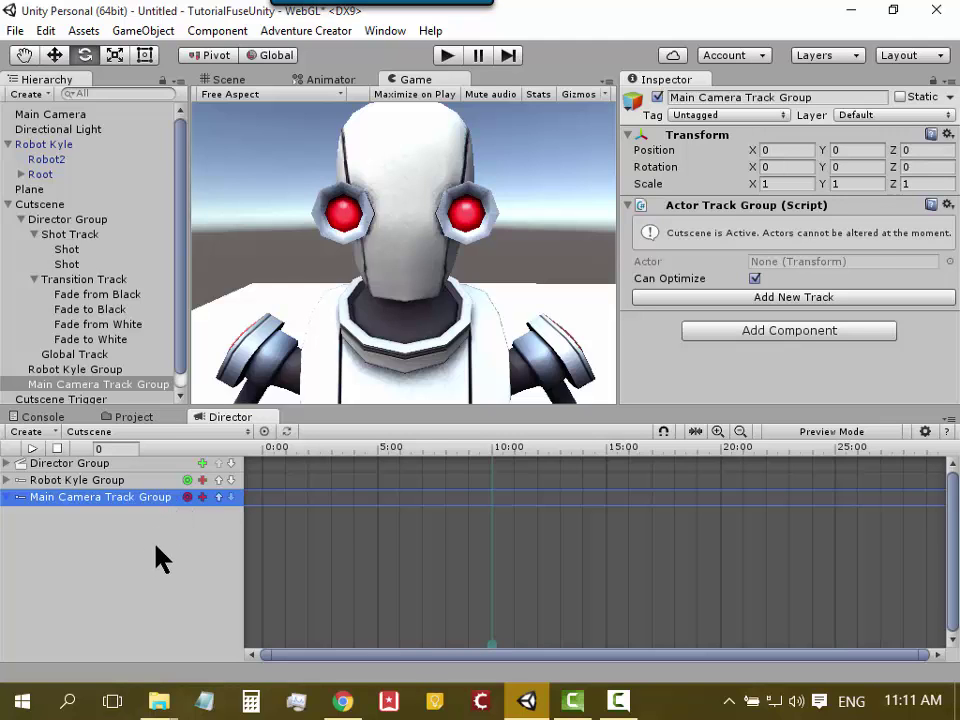
{"action": "left_click", "coordinate": [124, 481]}
{"action": "left_click", "coordinate": [146, 498]}
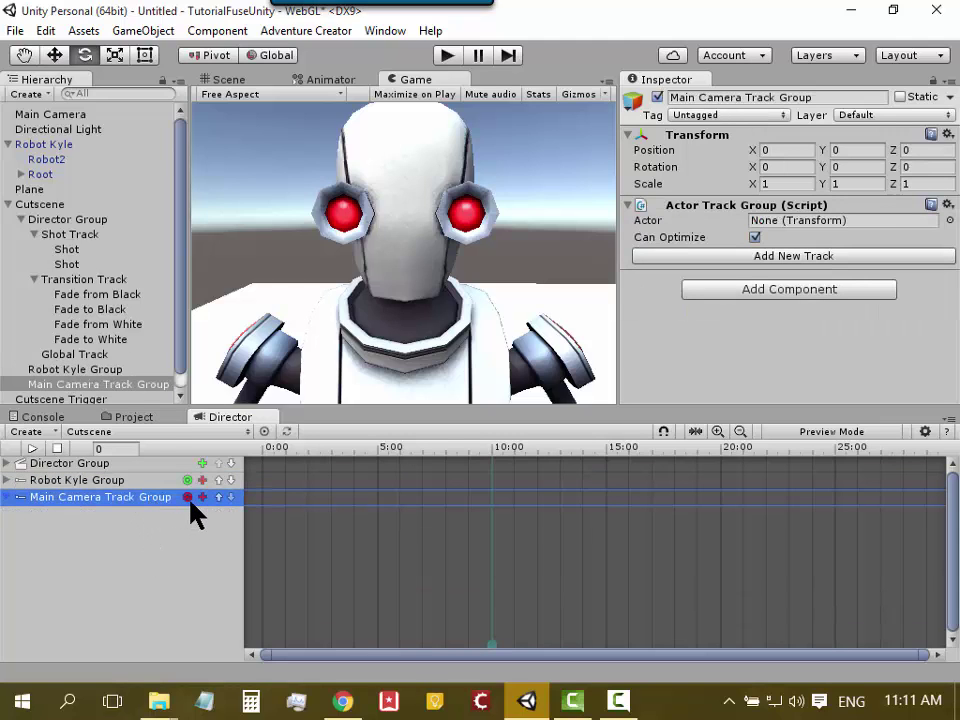
- Assign Main Camera as the group's actor by searching 'main' in Select Transform
{"action": "left_click", "coordinate": [187, 497]}
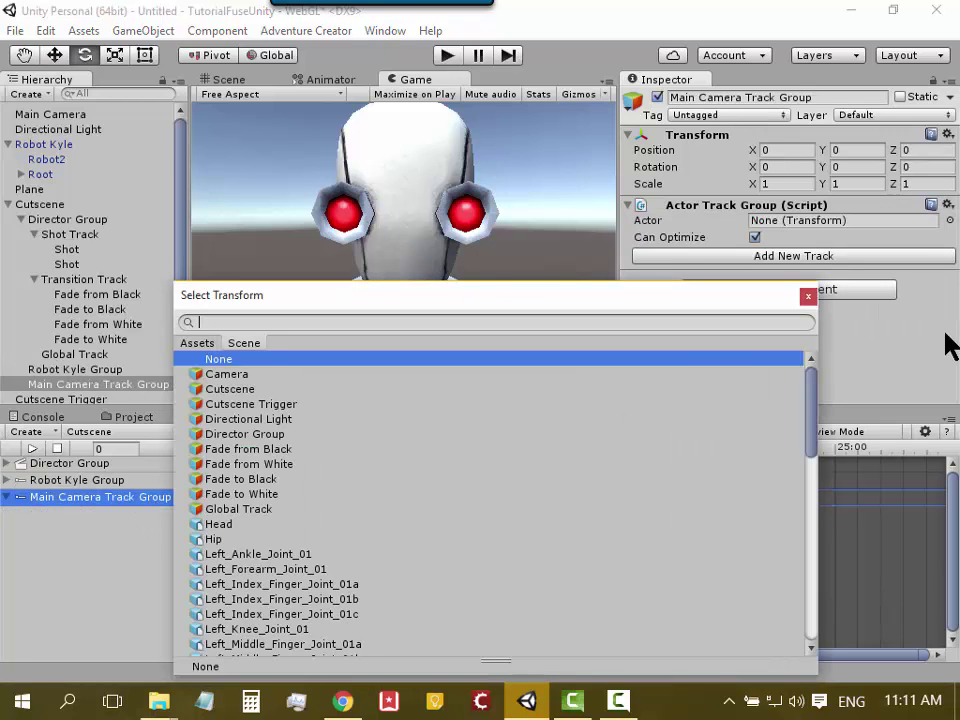
{"action": "left_click", "coordinate": [805, 299]}
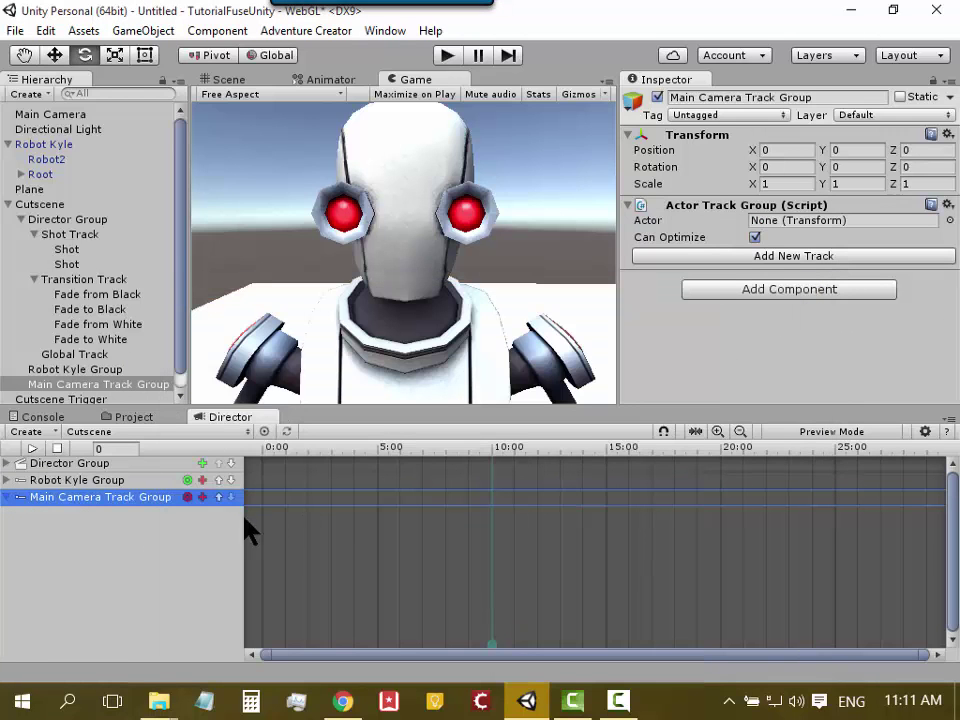
{"action": "left_click", "coordinate": [187, 497]}
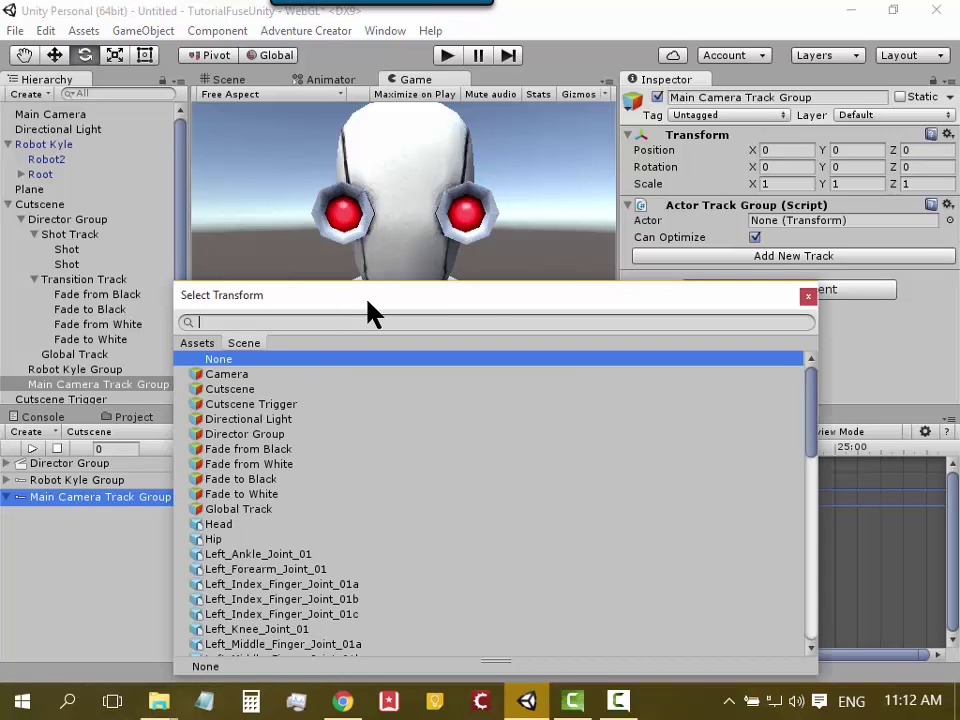
{"action": "left_click_drag", "start_coordinate": [369, 296], "coordinate": [565, 183]}
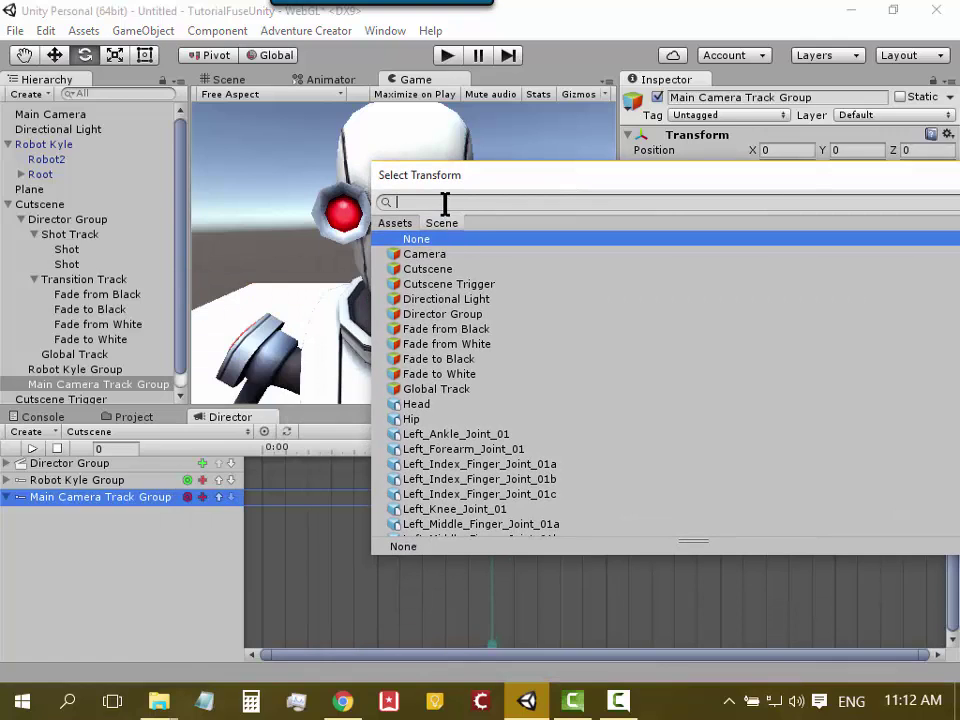
{"action": "type", "text": "main"}
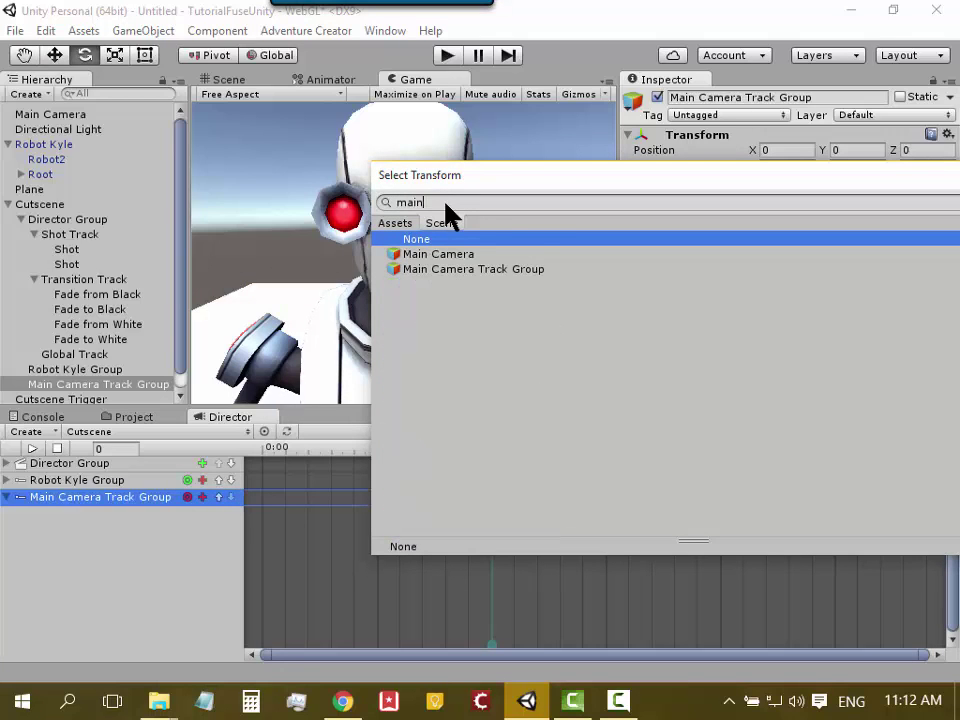
{"action": "left_click", "coordinate": [462, 259]}
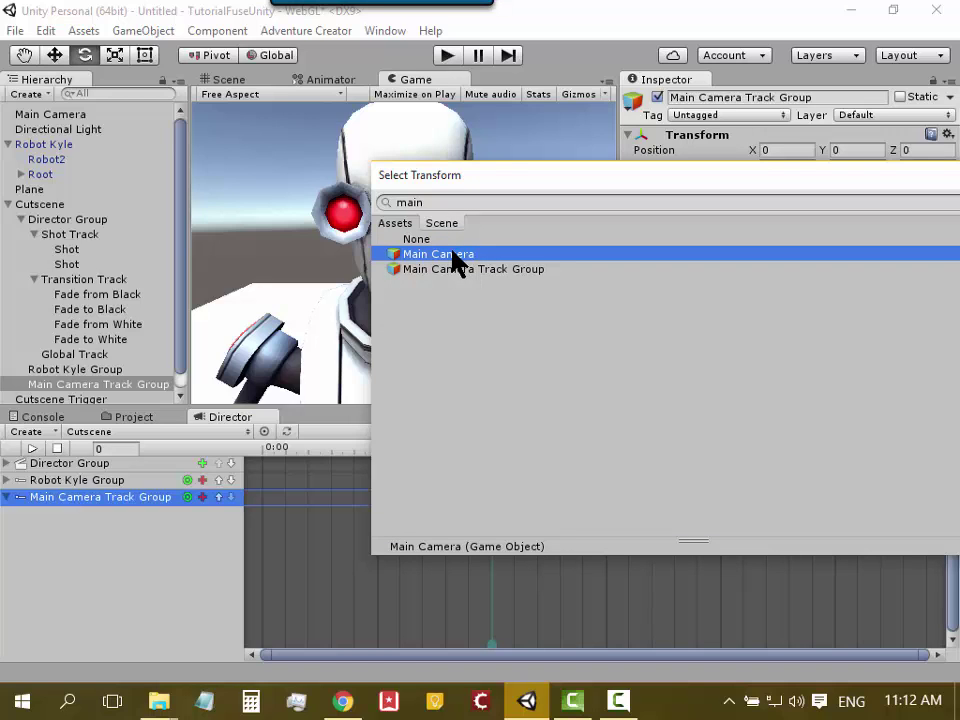
{"action": "double_click", "coordinate": [455, 260]}
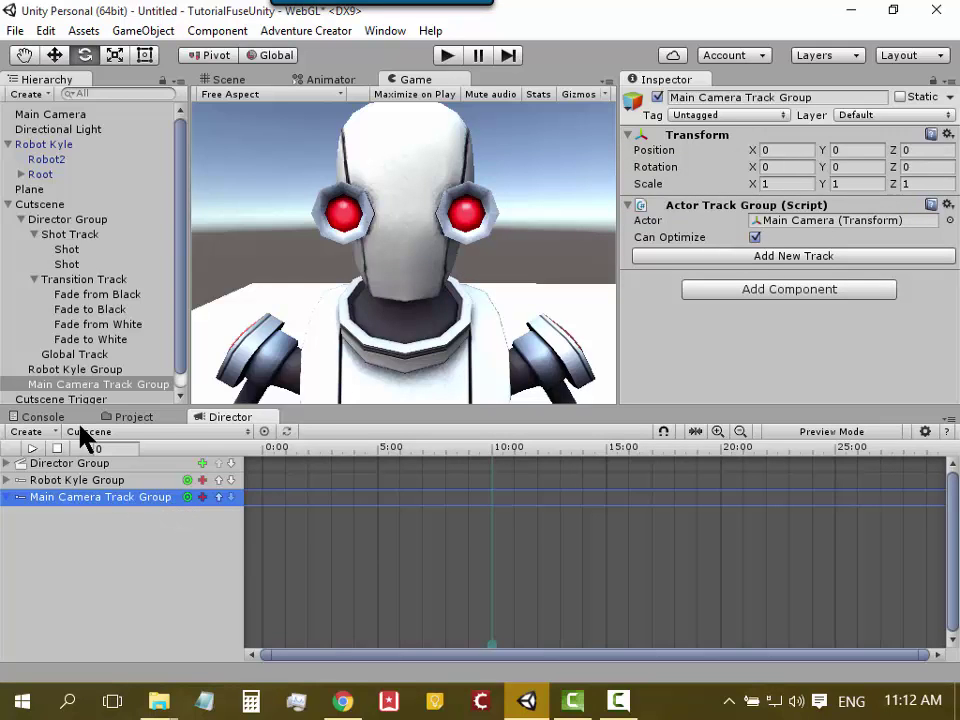
- Add another Actor Track Group and make Main Camera its actor
{"action": "left_click", "coordinate": [45, 433]}
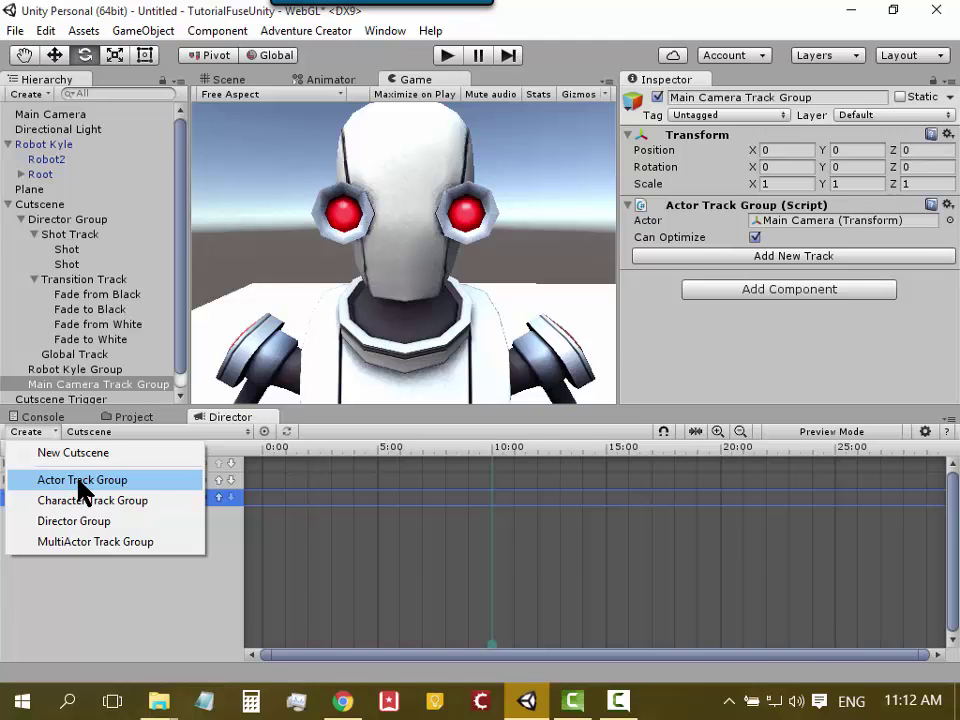
{"action": "left_click", "coordinate": [43, 480]}
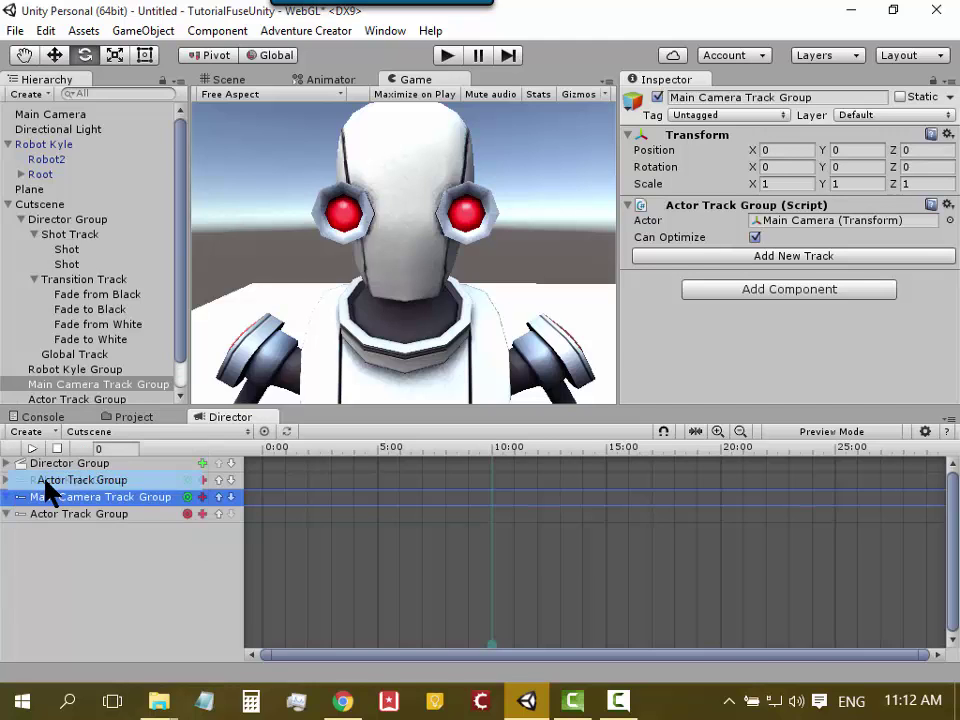
{"action": "left_click", "coordinate": [187, 518]}
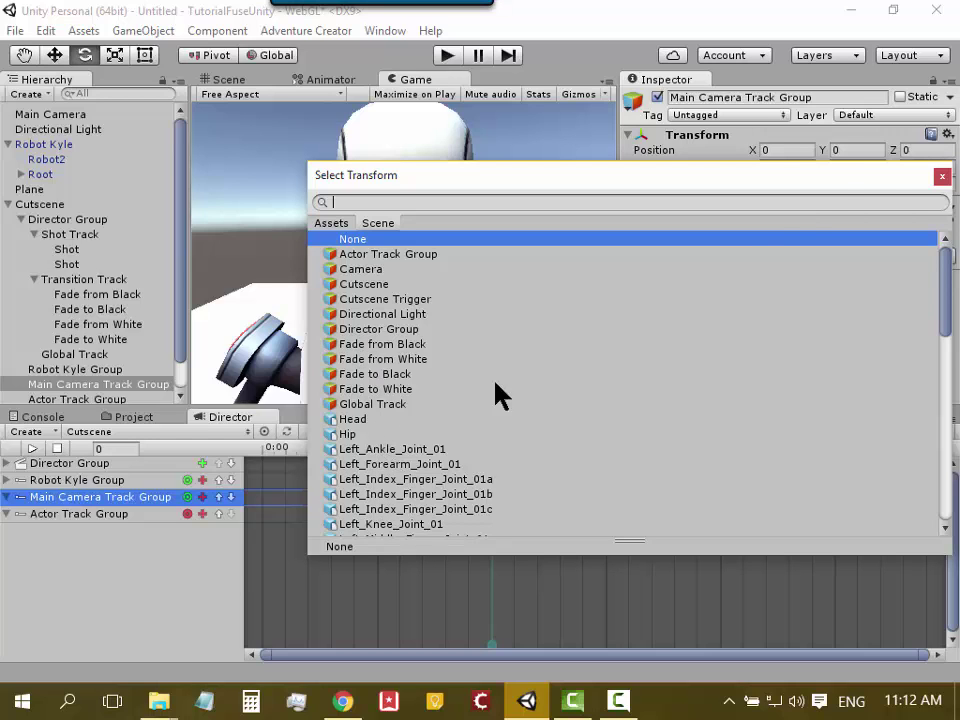
{"action": "left_click", "coordinate": [942, 177]}
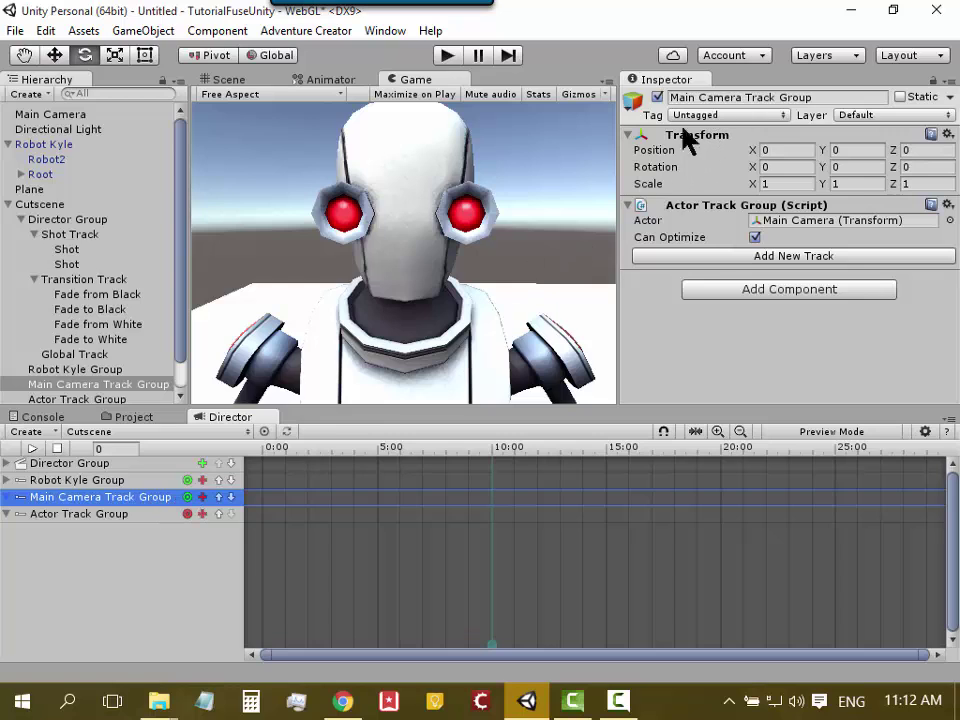
{"action": "left_click", "coordinate": [187, 497]}
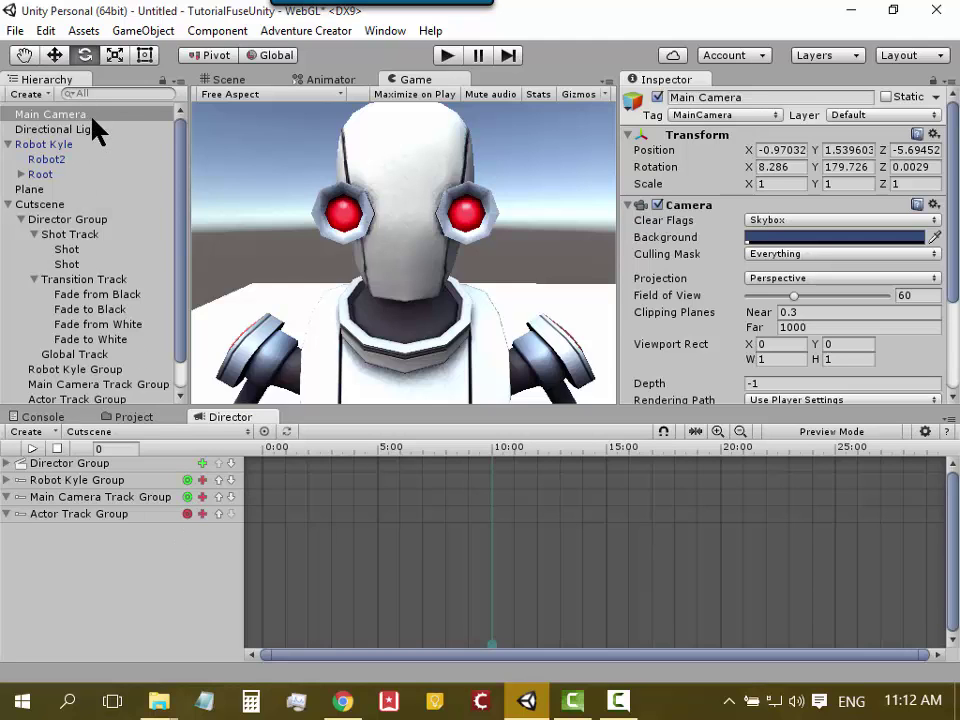
- Delete the new Actor Track Group from the cutscene
{"action": "left_click", "coordinate": [141, 502]}
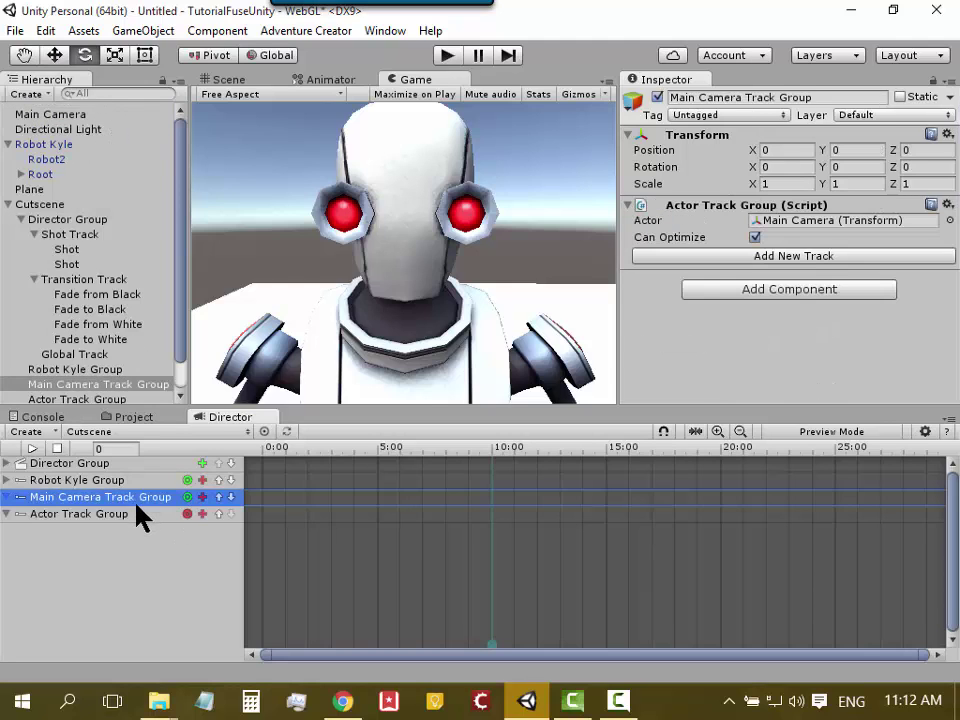
{"action": "left_click", "coordinate": [125, 516]}
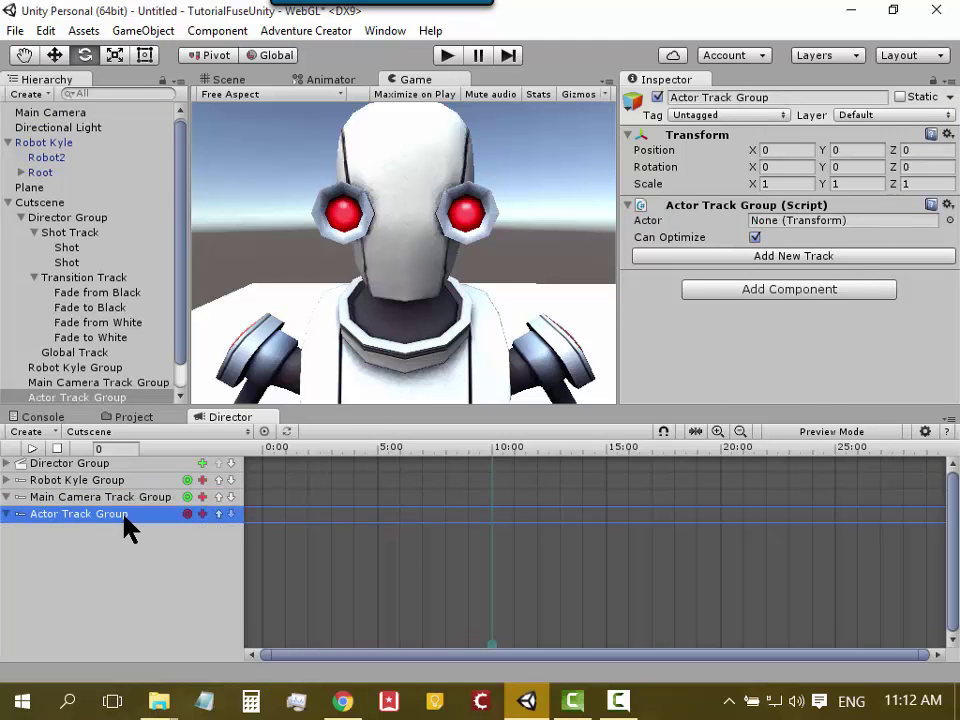
{"action": "right_click", "coordinate": [124, 518]}
{"action": "left_click", "coordinate": [172, 570]}
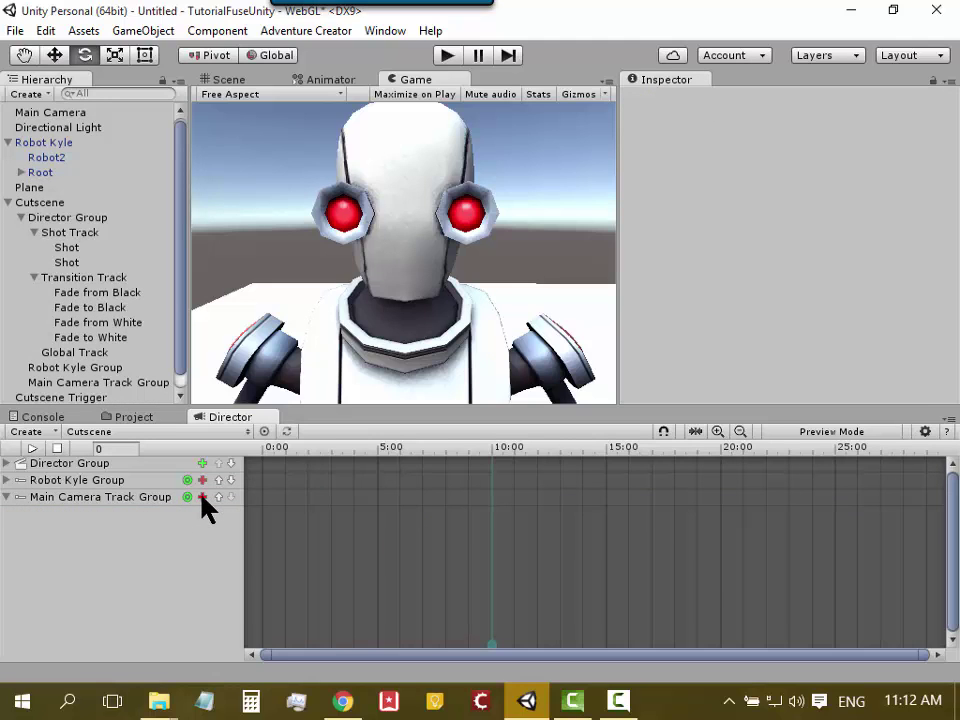
- Expand Director Group and delete the Main Camera Track Group
{"action": "left_click", "coordinate": [7, 463]}
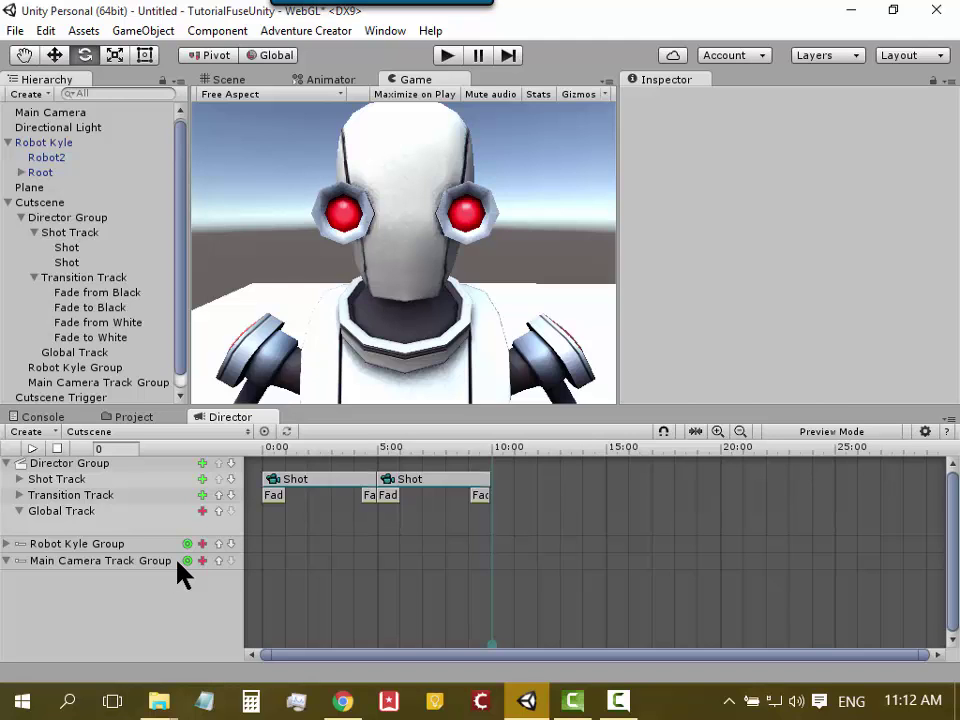
{"action": "left_click", "coordinate": [66, 564]}
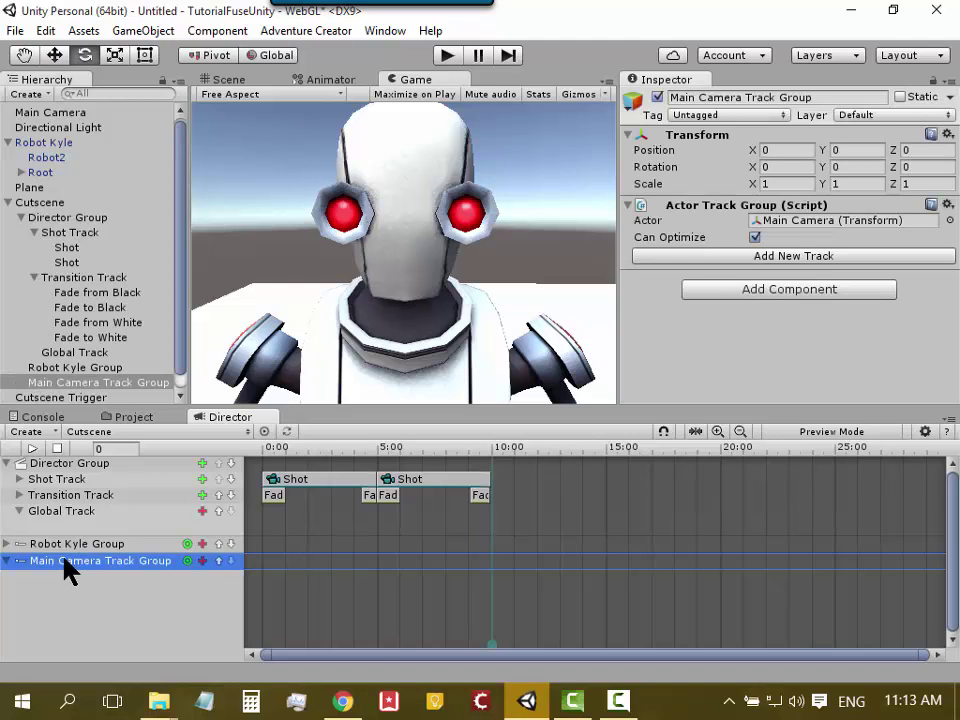
{"action": "right_click", "coordinate": [66, 564]}
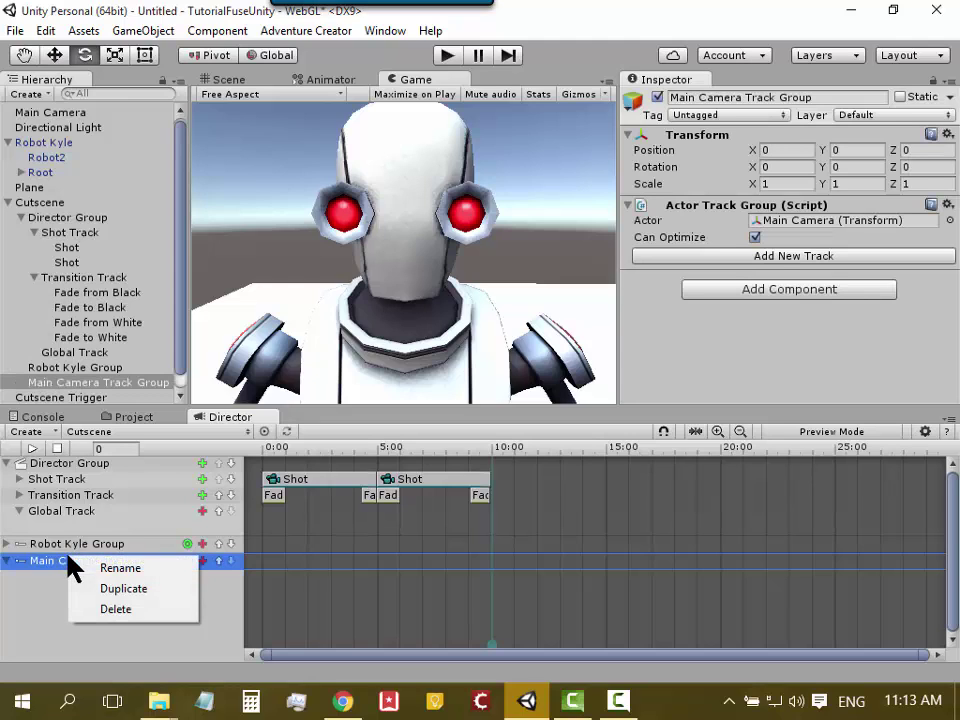
{"action": "left_click", "coordinate": [111, 611]}
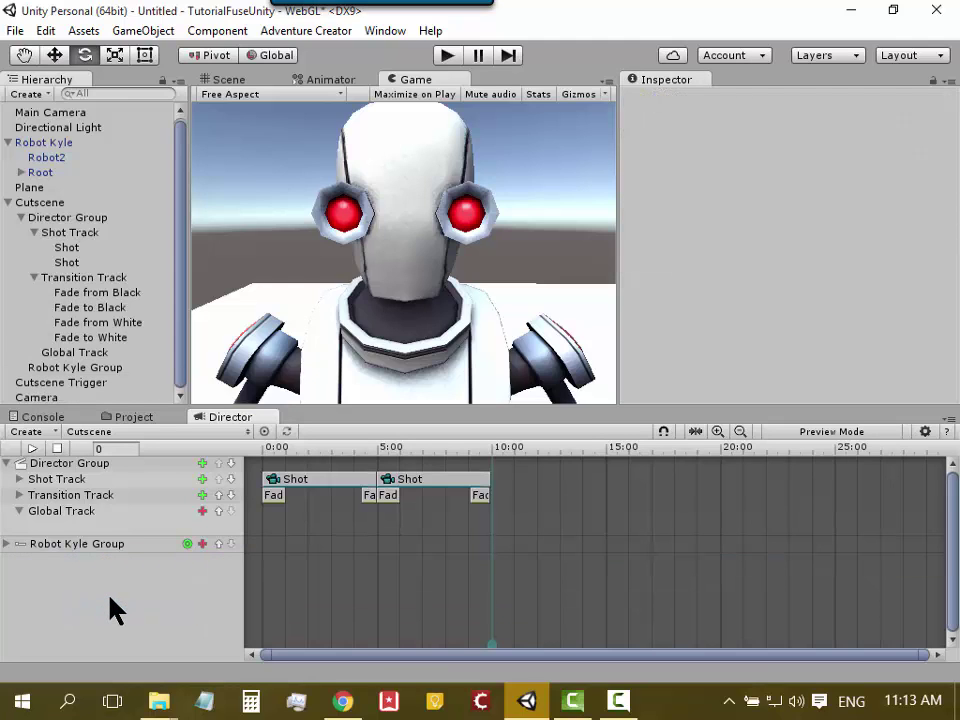
{"action": "left_click", "coordinate": [620, 702]}
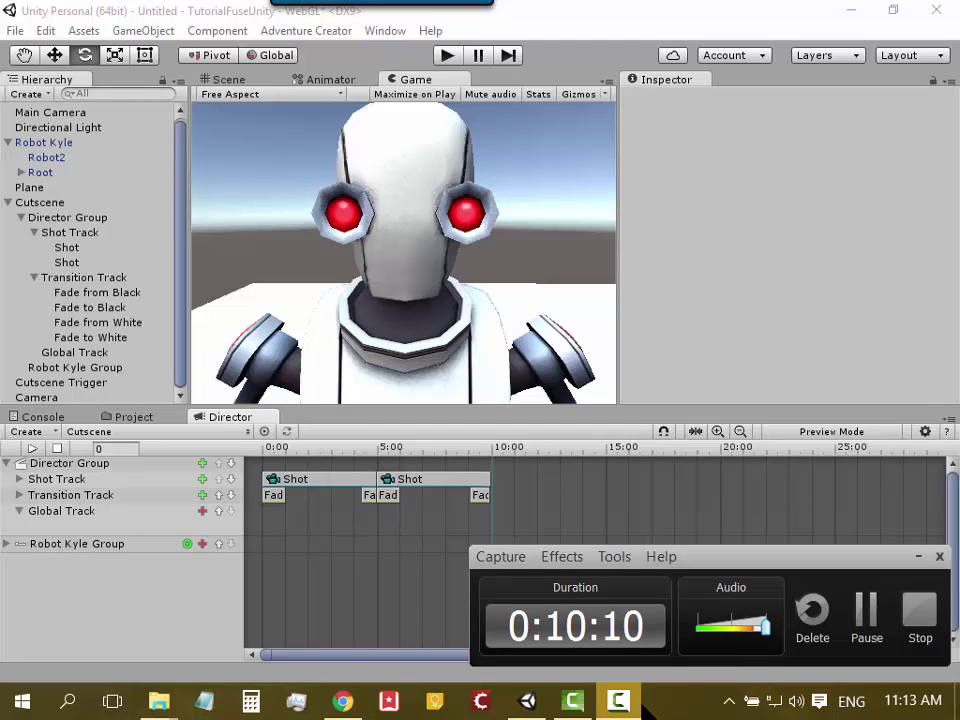
- Inspect the Global Track and the Robot Kyle Group settings
{"action": "left_click", "coordinate": [622, 702]}
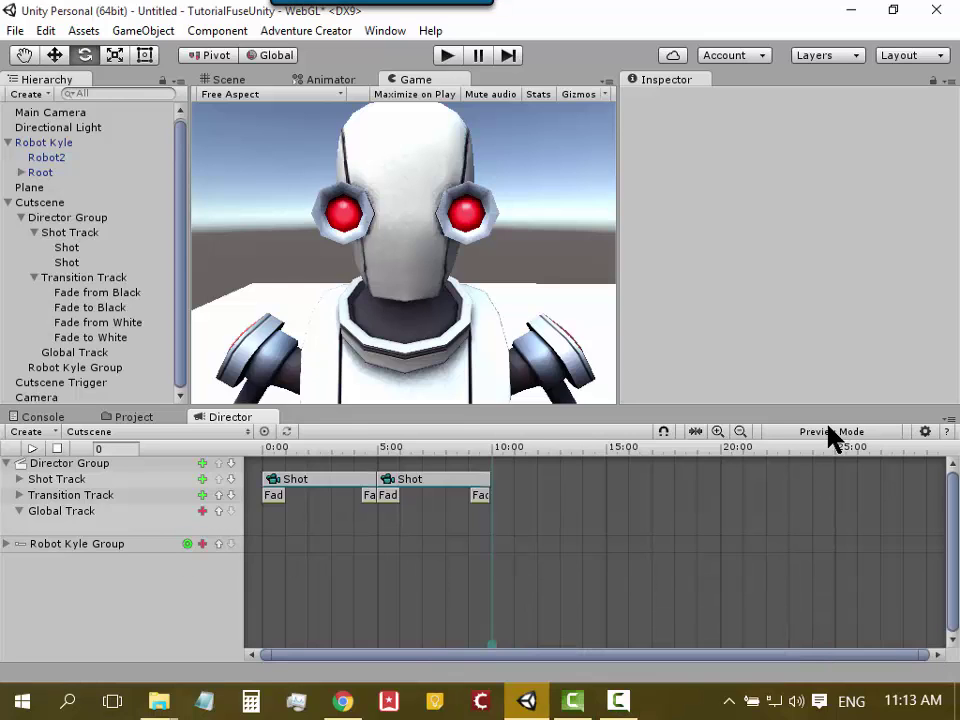
{"action": "left_click", "coordinate": [58, 510]}
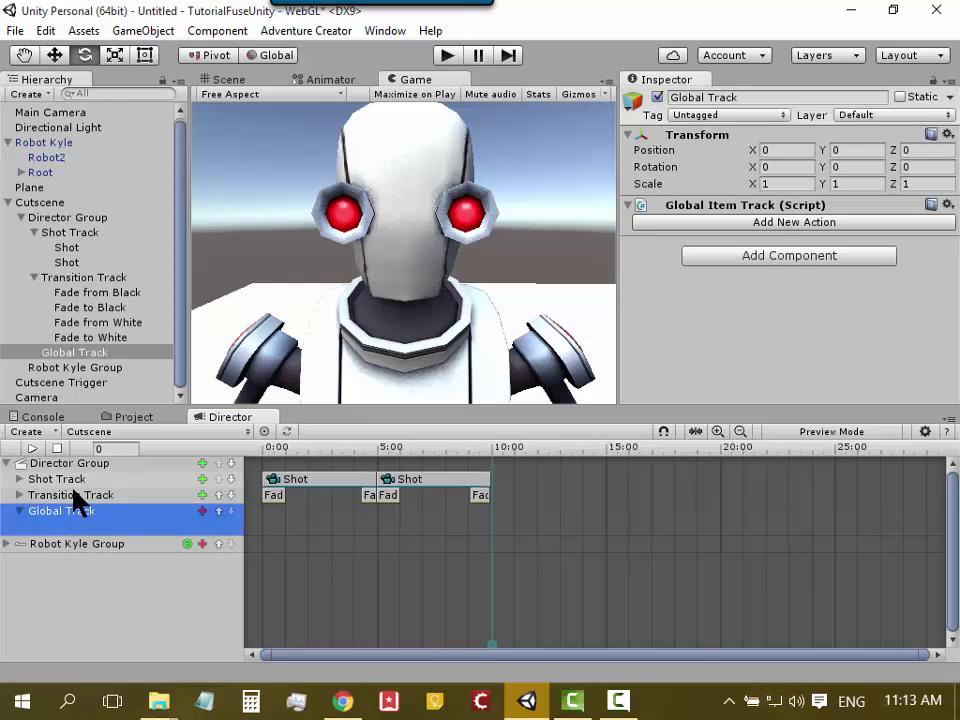
{"action": "left_click", "coordinate": [125, 547]}
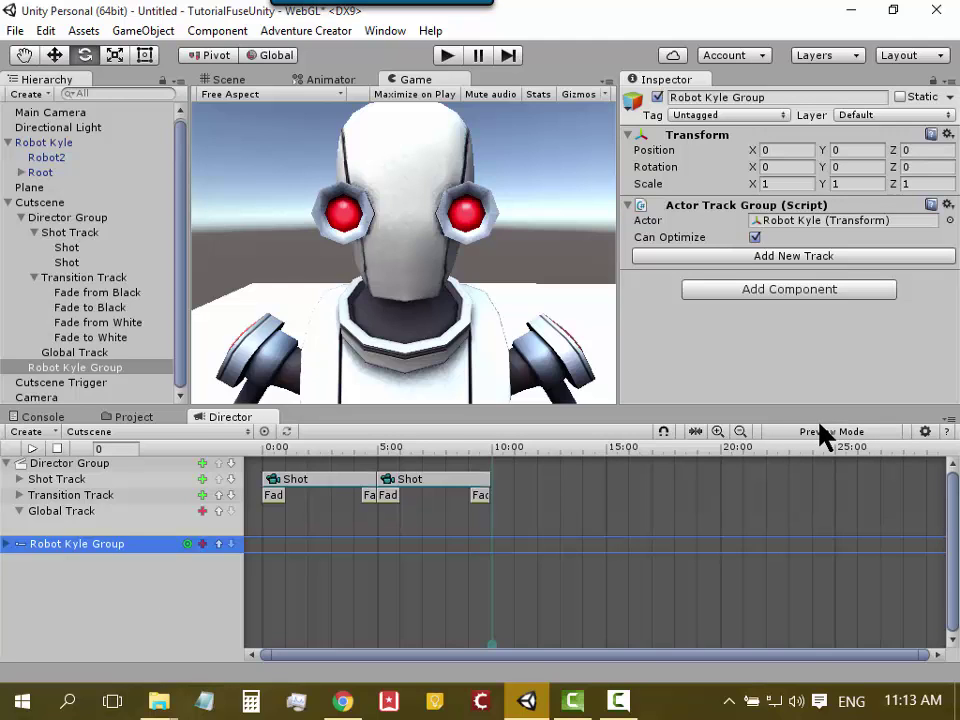
- Create an Actor Track Group and assign Main Camera as its actor via a 'main' search
{"action": "left_click", "coordinate": [30, 432]}
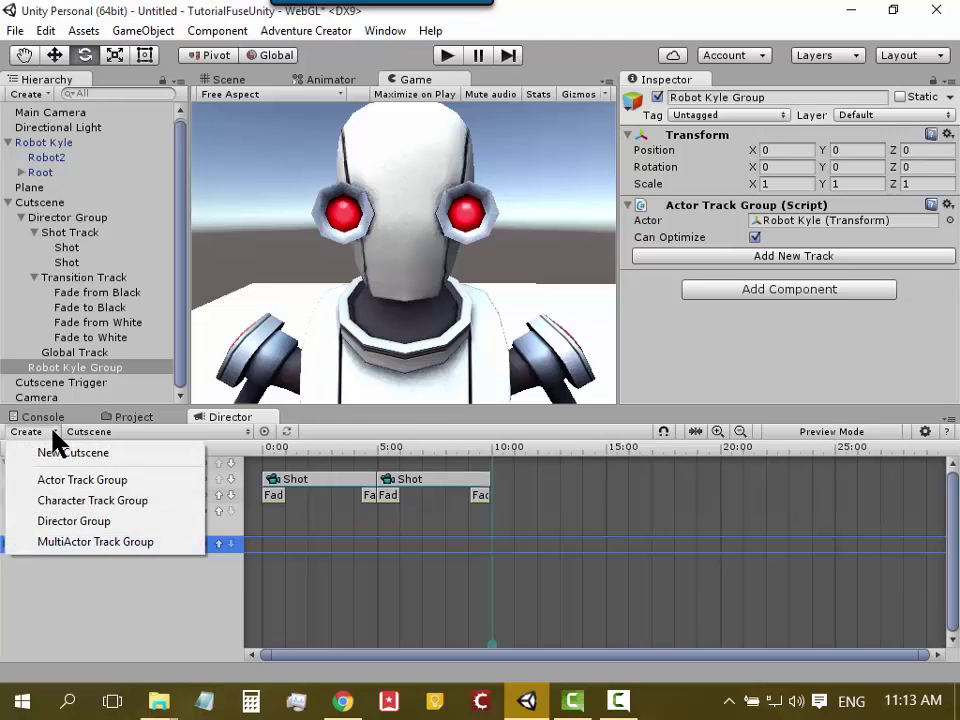
{"action": "left_click", "coordinate": [64, 481]}
{"action": "left_click", "coordinate": [66, 561]}
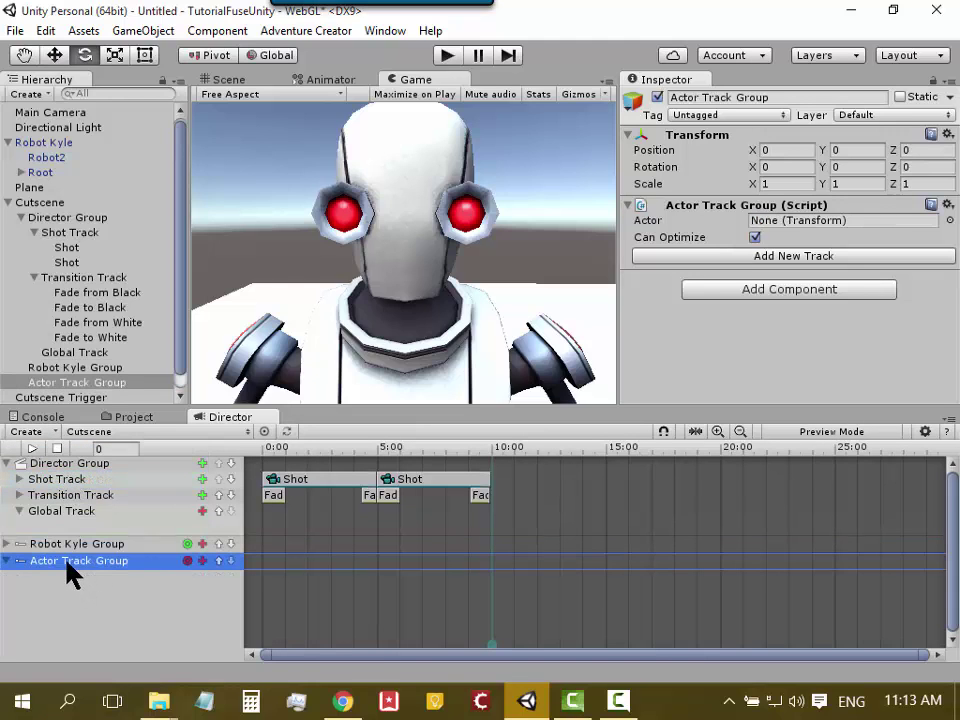
{"action": "left_click", "coordinate": [186, 562]}
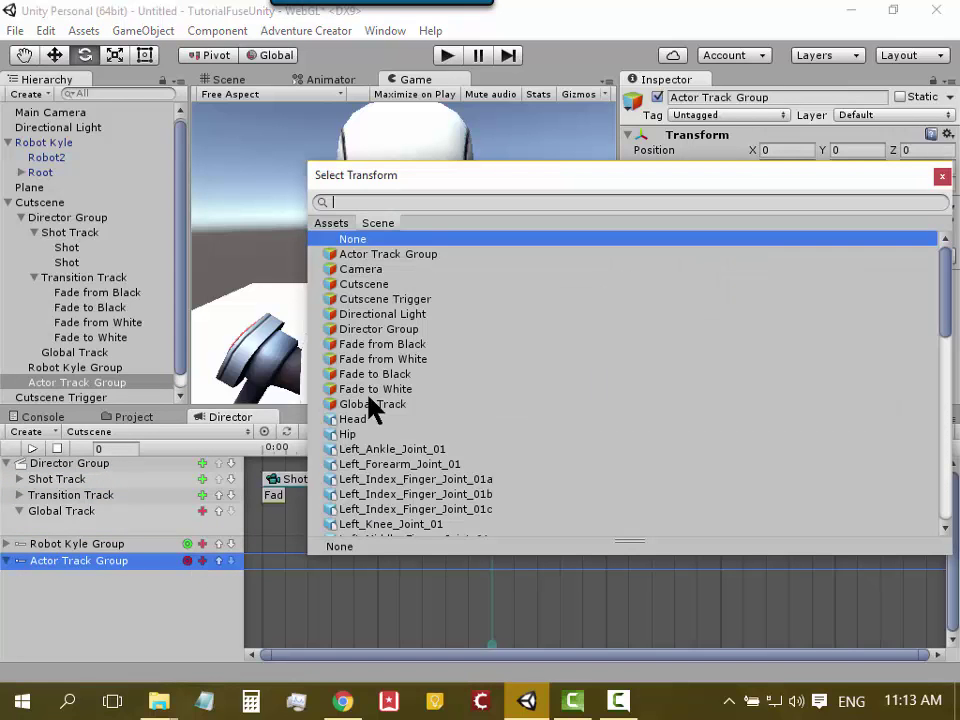
{"action": "type", "text": "m"}
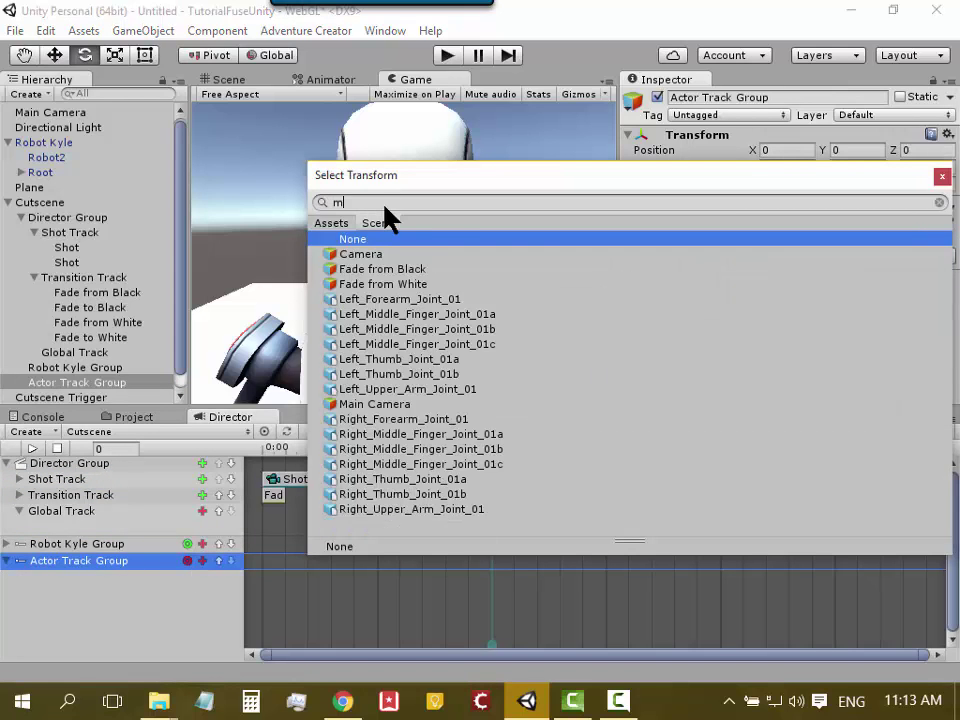
{"action": "type", "text": "ain"}
{"action": "double_click", "coordinate": [386, 258]}
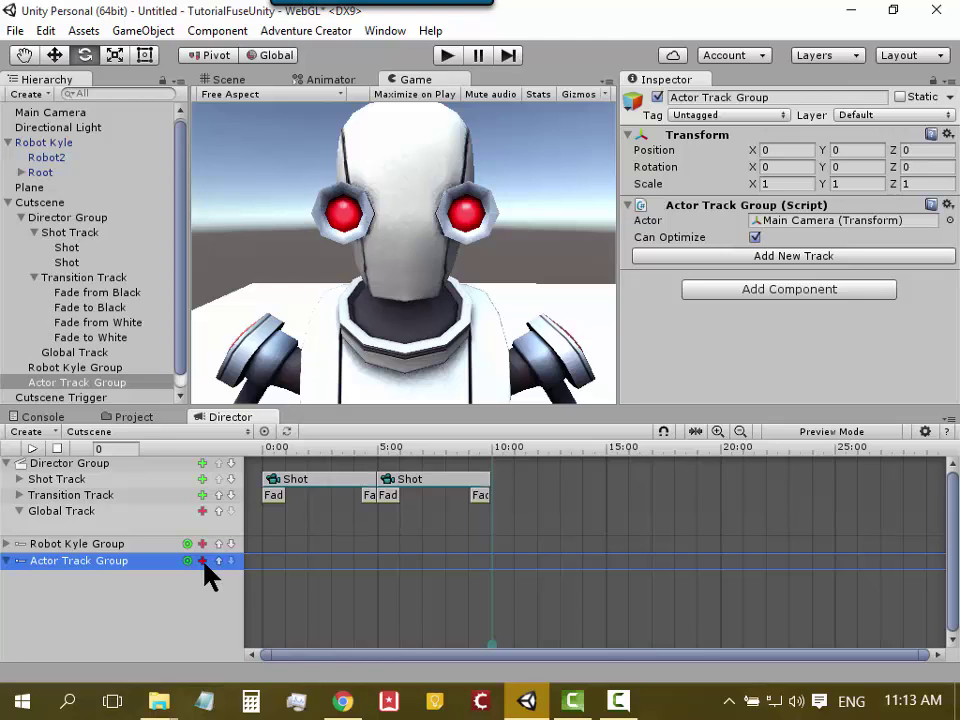
- Add a Curve Track to the camera group and place a Curve Clip on it
{"action": "left_click", "coordinate": [203, 561]}
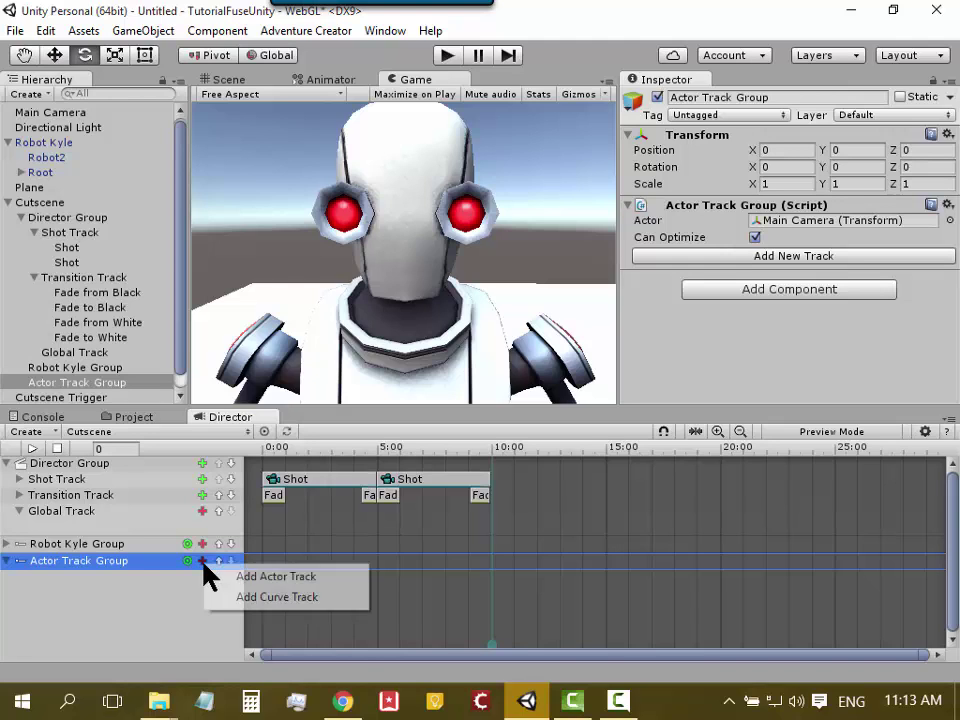
{"action": "left_click", "coordinate": [293, 598]}
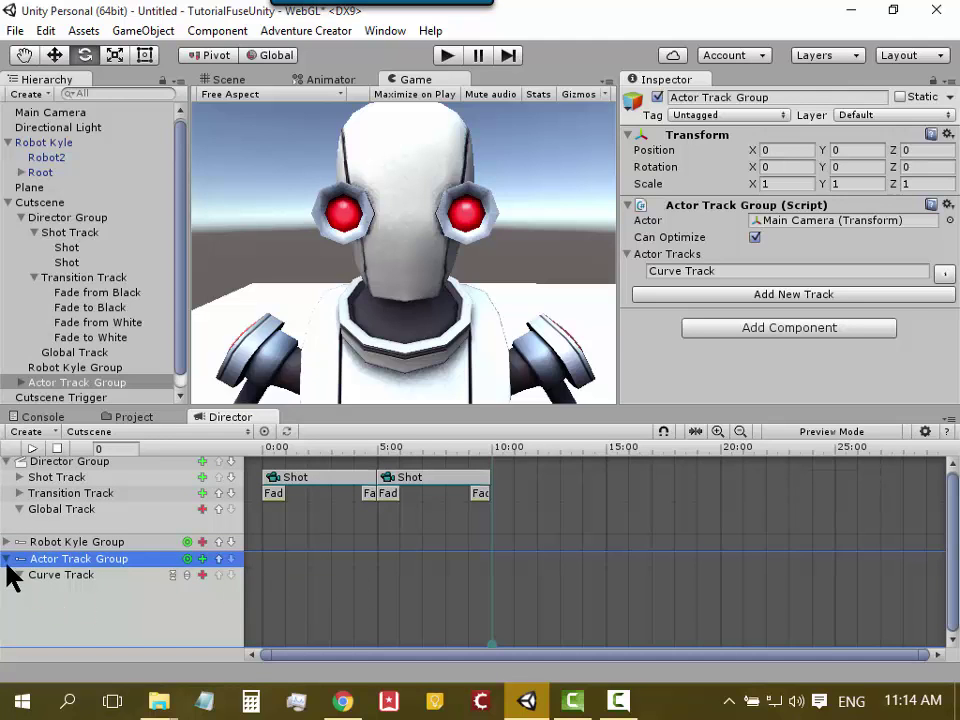
{"action": "left_click", "coordinate": [203, 576]}
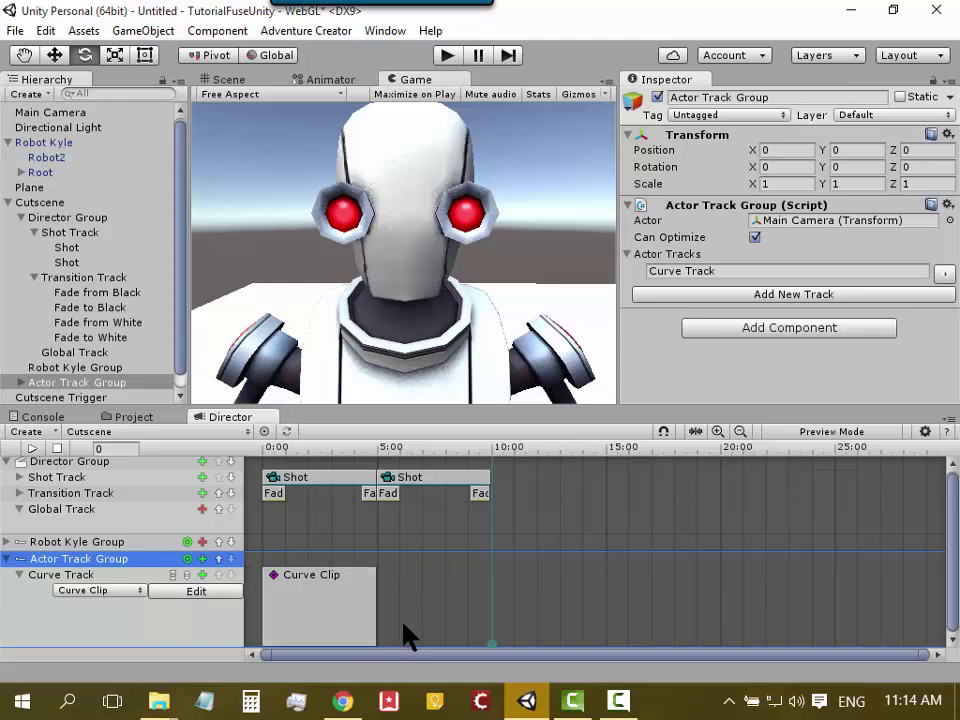
{"action": "mouse_move", "coordinate": [374, 613]}
{"action": "left_mouse_down"}
{"action": "mouse_move", "coordinate": [348, 601]}
{"action": "mouse_move", "coordinate": [380, 603]}
{"action": "left_mouse_up"}
- Toggle the Curve Clip's curve editing with Edit and Done, then select the Curve Track
{"action": "left_click", "coordinate": [10, 461]}
{"action": "left_click", "coordinate": [8, 463]}
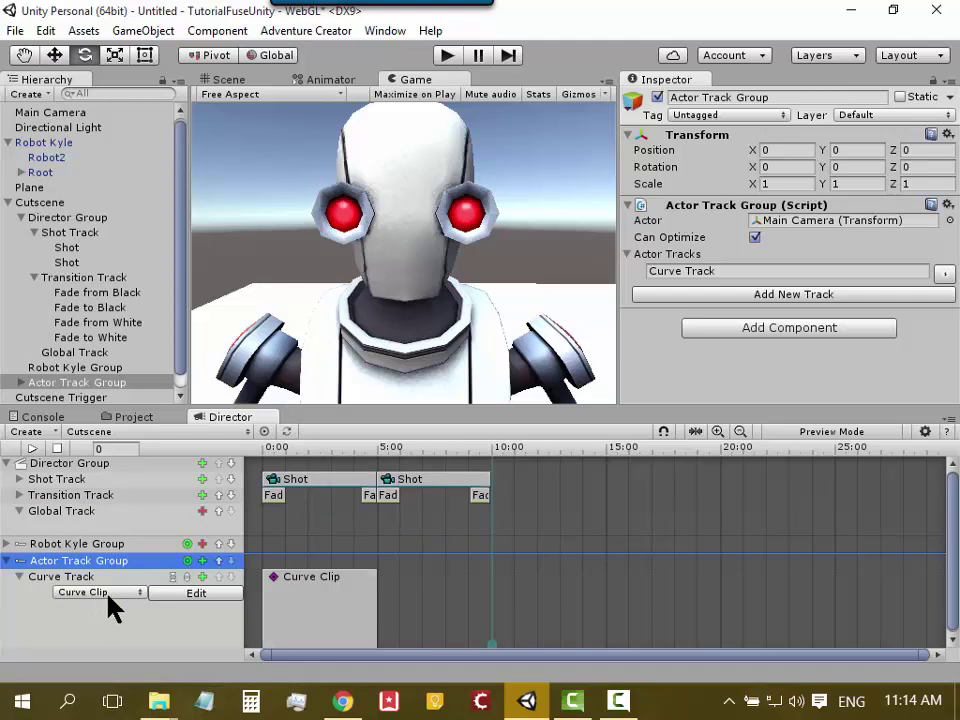
{"action": "left_click", "coordinate": [196, 593]}
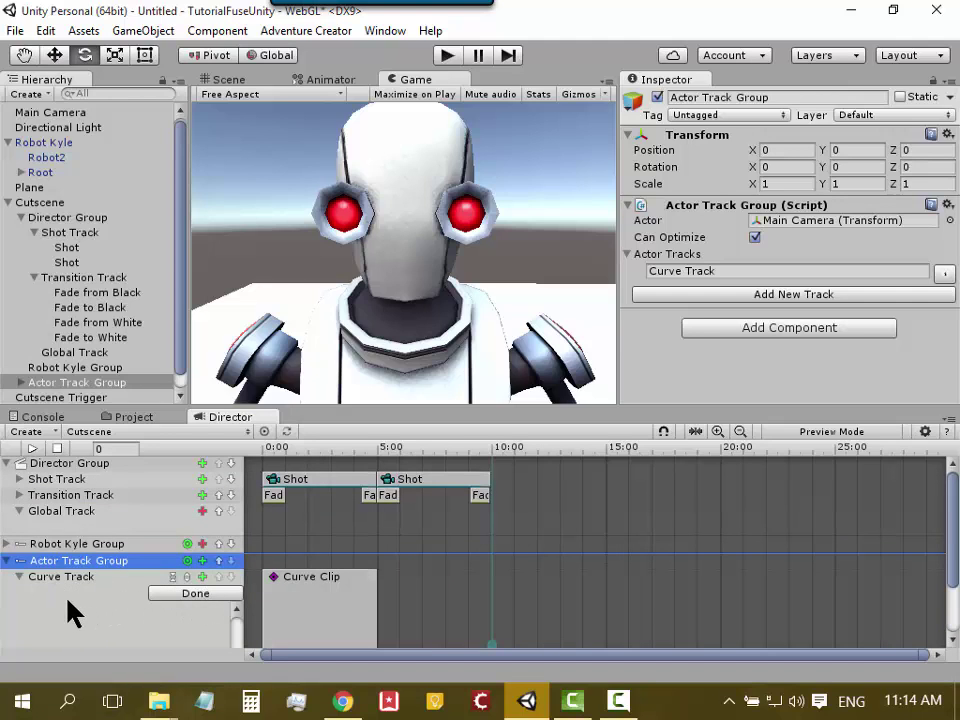
{"action": "scroll", "coordinate": [68, 612], "scroll_direction": "down", "scroll_amount": 1}
{"action": "scroll", "coordinate": [68, 612], "scroll_direction": "down", "scroll_amount": 1}
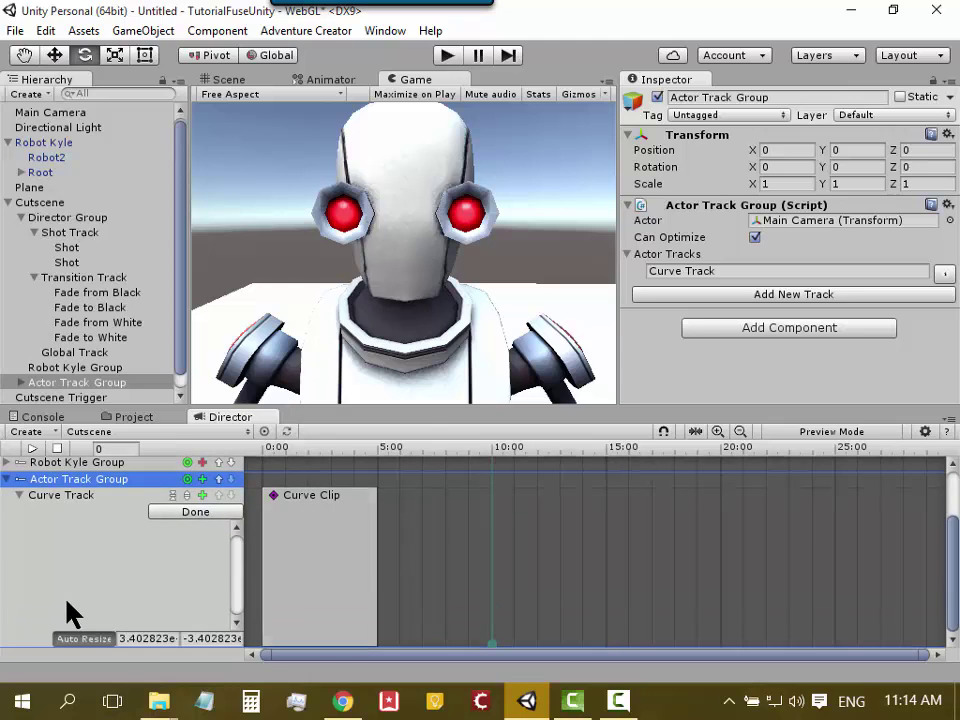
{"action": "left_click", "coordinate": [189, 513]}
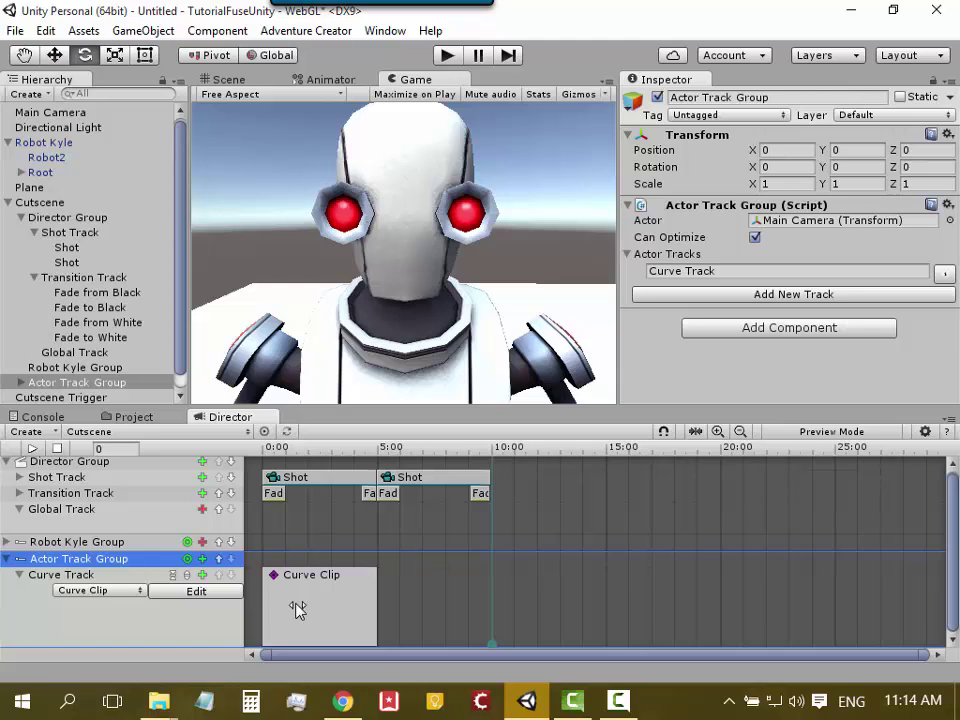
{"action": "left_click", "coordinate": [42, 577]}
- Delete the Curve Track and its Curve Clip from the camera's Actor Track Group
{"action": "right_click", "coordinate": [44, 577]}
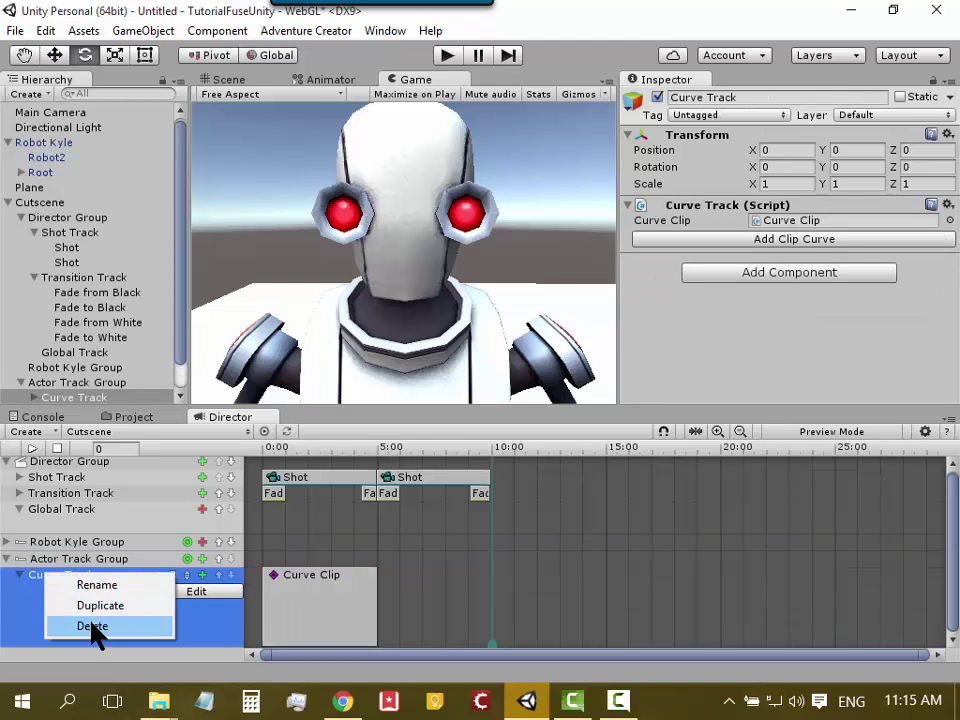
{"action": "left_click", "coordinate": [93, 627]}
{"action": "left_click", "coordinate": [81, 561]}
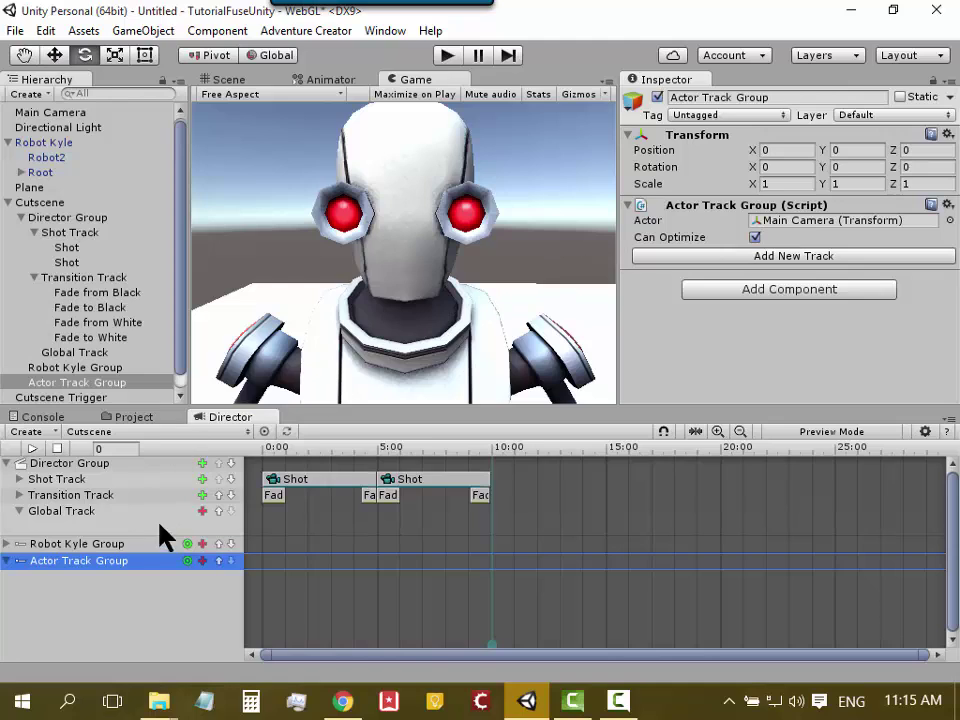
{"action": "left_click", "coordinate": [202, 561]}
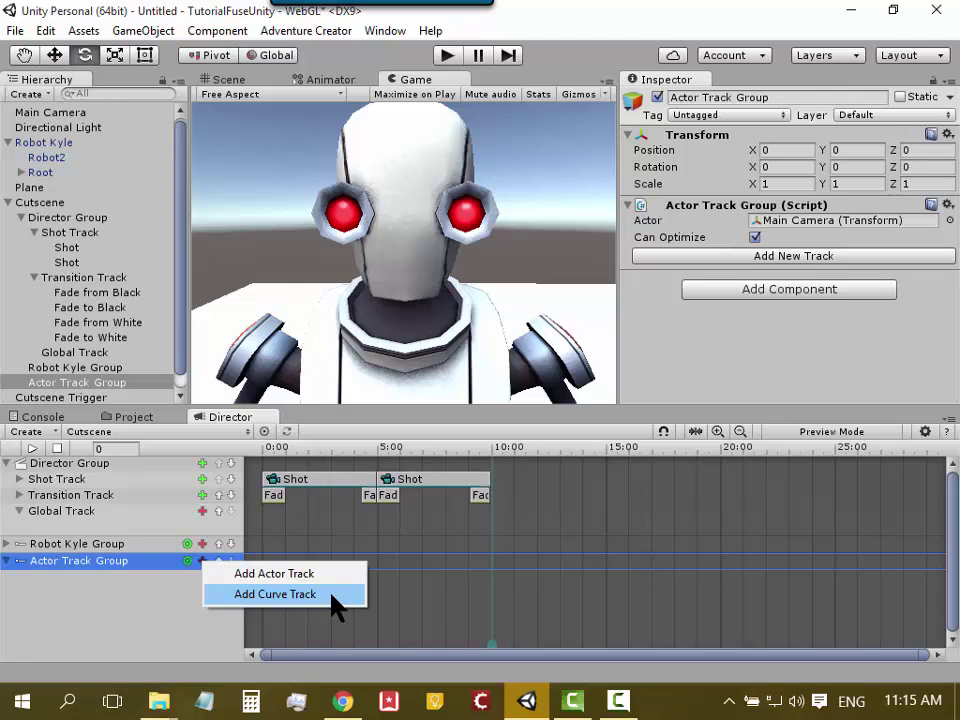
- Add a fresh Curve Track with a 5-second Curve Clip and select the clip to view its settings
{"action": "left_click", "coordinate": [336, 600]}
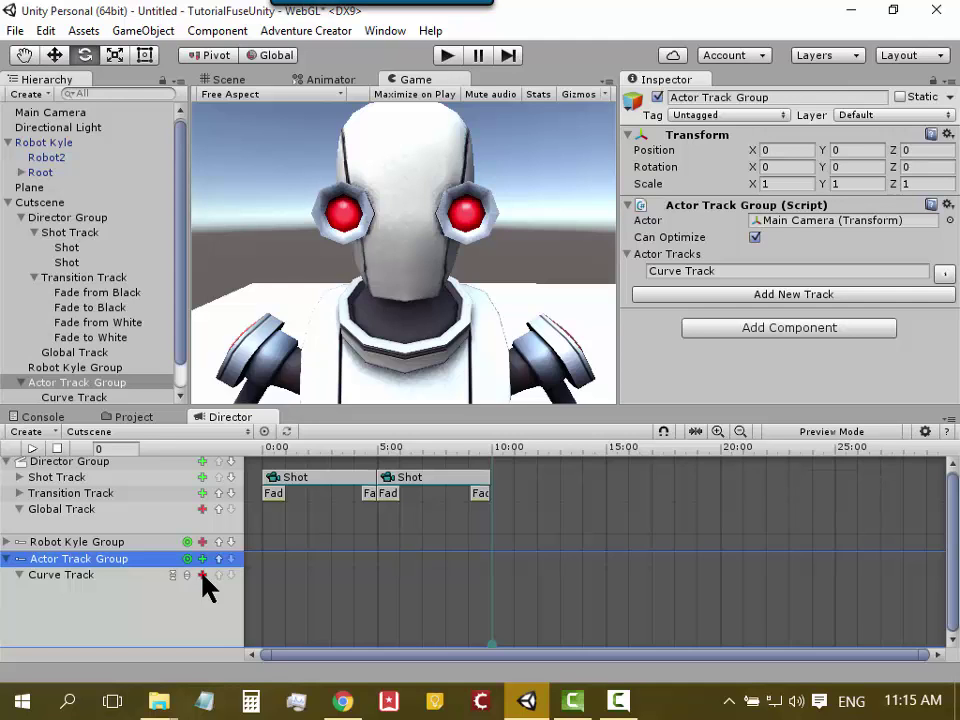
{"action": "left_click", "coordinate": [202, 576]}
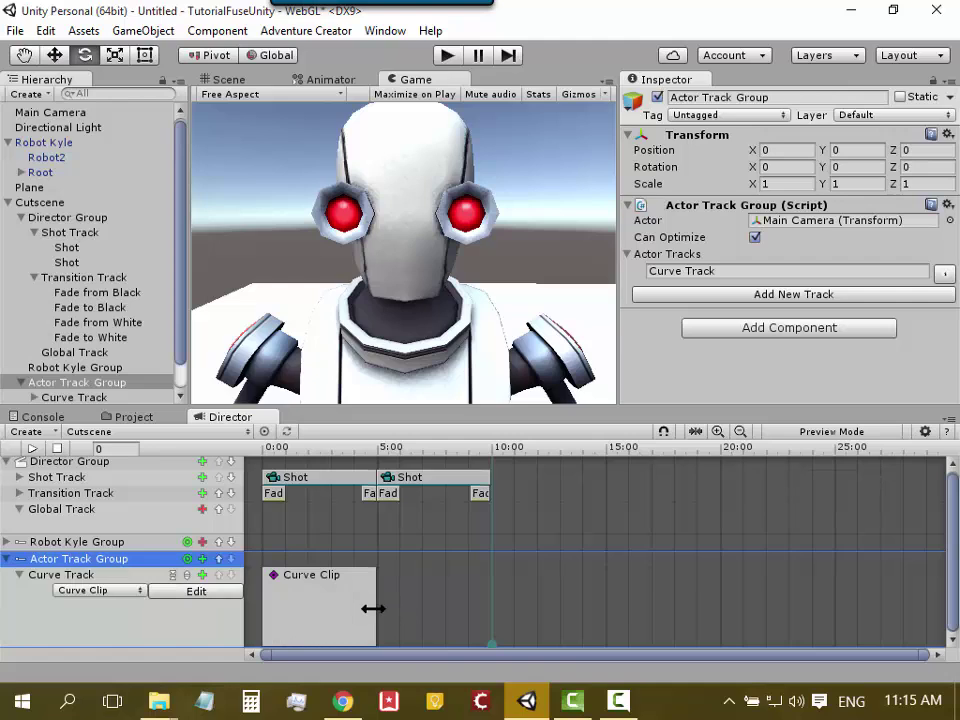
{"action": "mouse_move", "coordinate": [373, 608]}
{"action": "left_mouse_down"}
{"action": "mouse_move", "coordinate": [391, 620]}
{"action": "mouse_move", "coordinate": [377, 611]}
{"action": "mouse_move", "coordinate": [445, 582]}
{"action": "mouse_move", "coordinate": [381, 600]}
{"action": "left_mouse_up"}
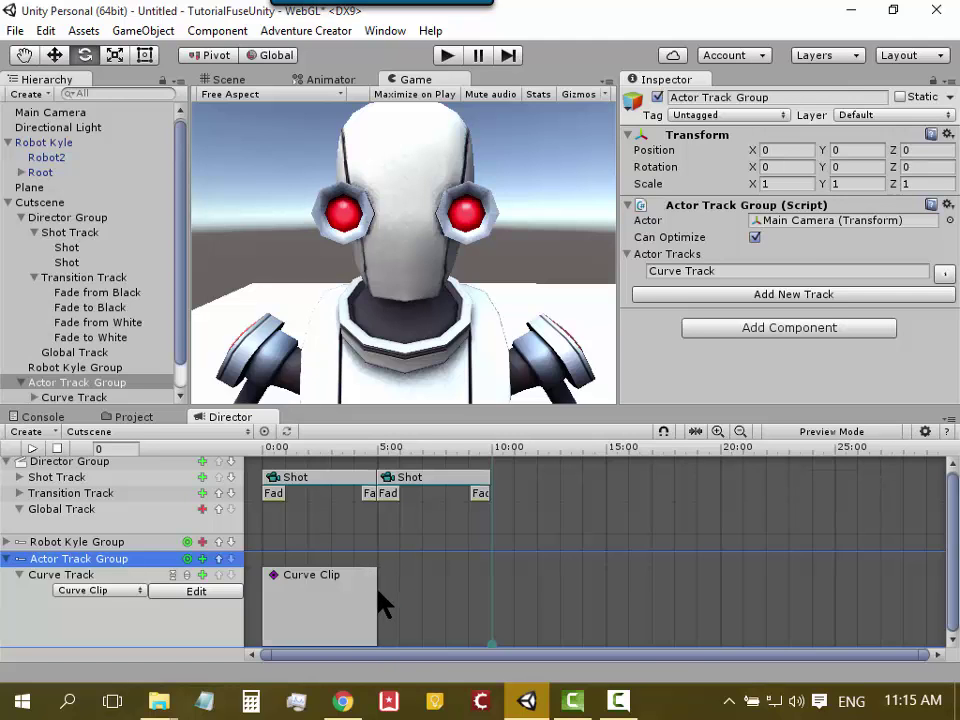
{"action": "left_click", "coordinate": [339, 600]}
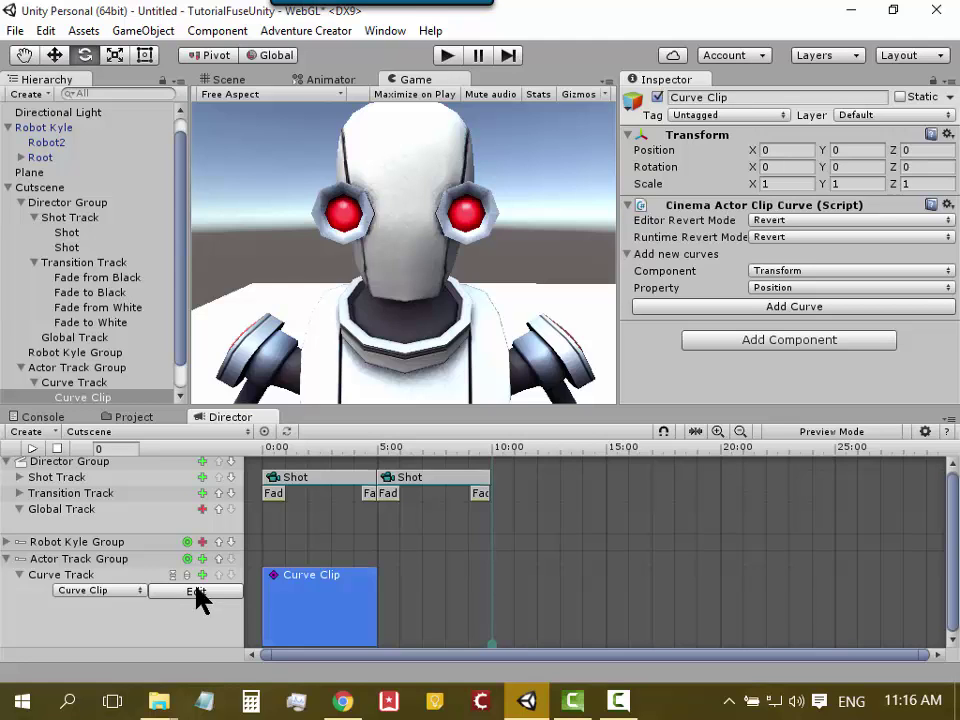
- Add a Transform > Rotation curve to the Curve Clip from its Add Curve menu
{"action": "right_click", "coordinate": [322, 617]}
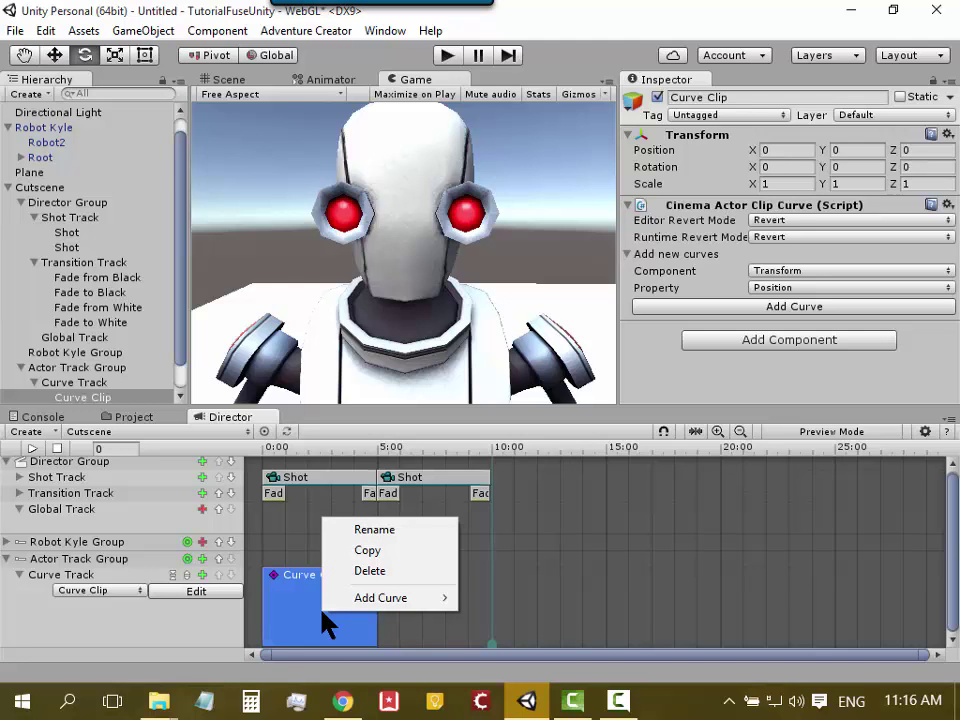
{"action": "mouse_move", "coordinate": [358, 600]}
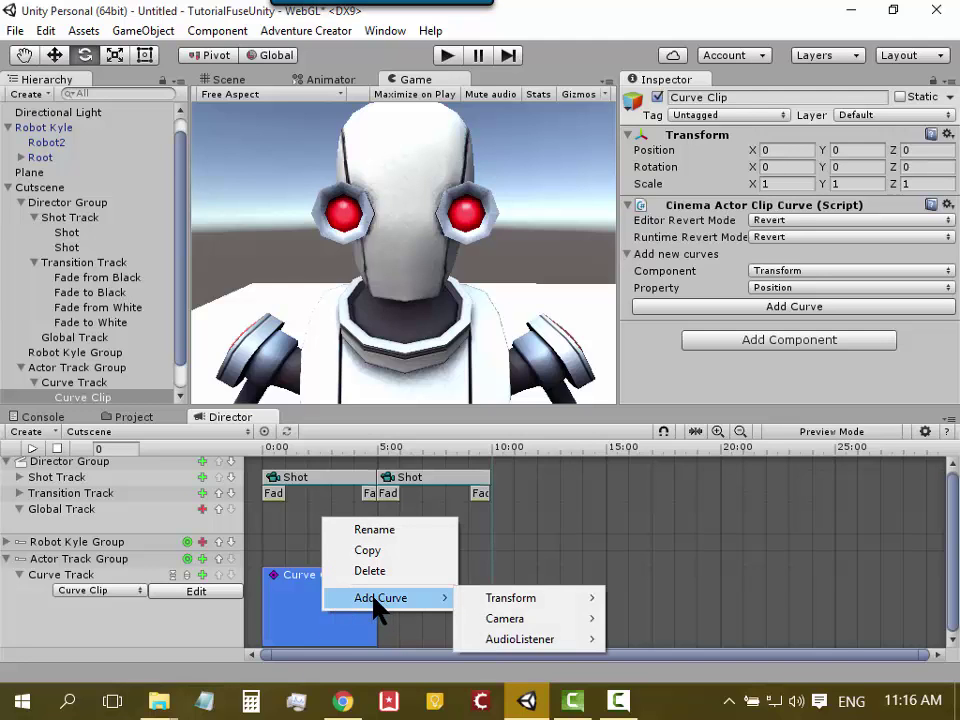
{"action": "right_click", "coordinate": [321, 624]}
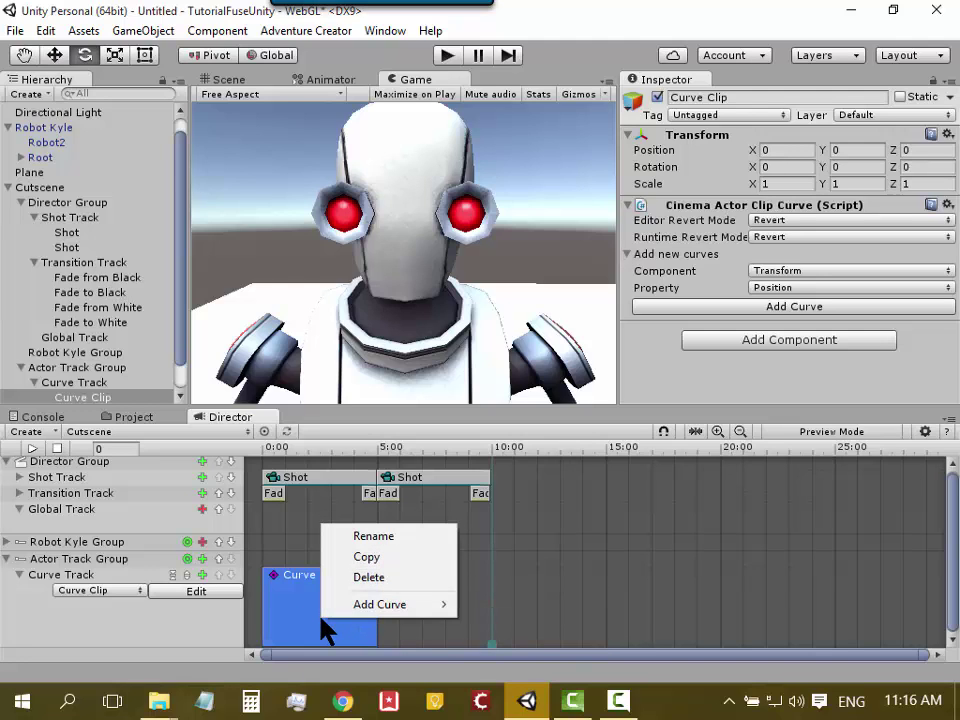
{"action": "mouse_move", "coordinate": [390, 610]}
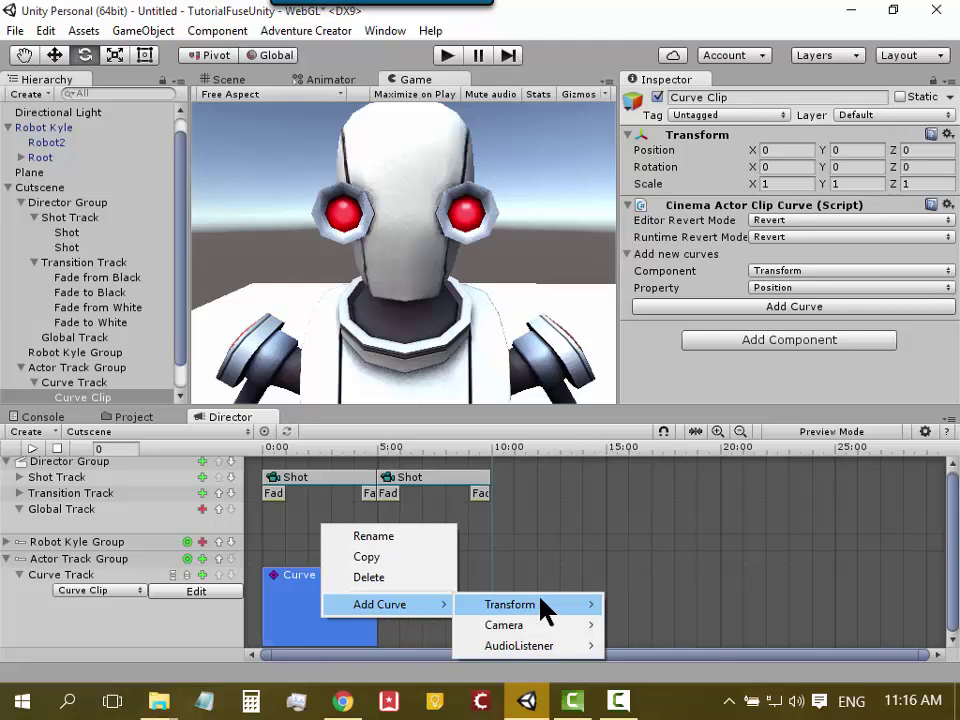
{"action": "mouse_move", "coordinate": [542, 604]}
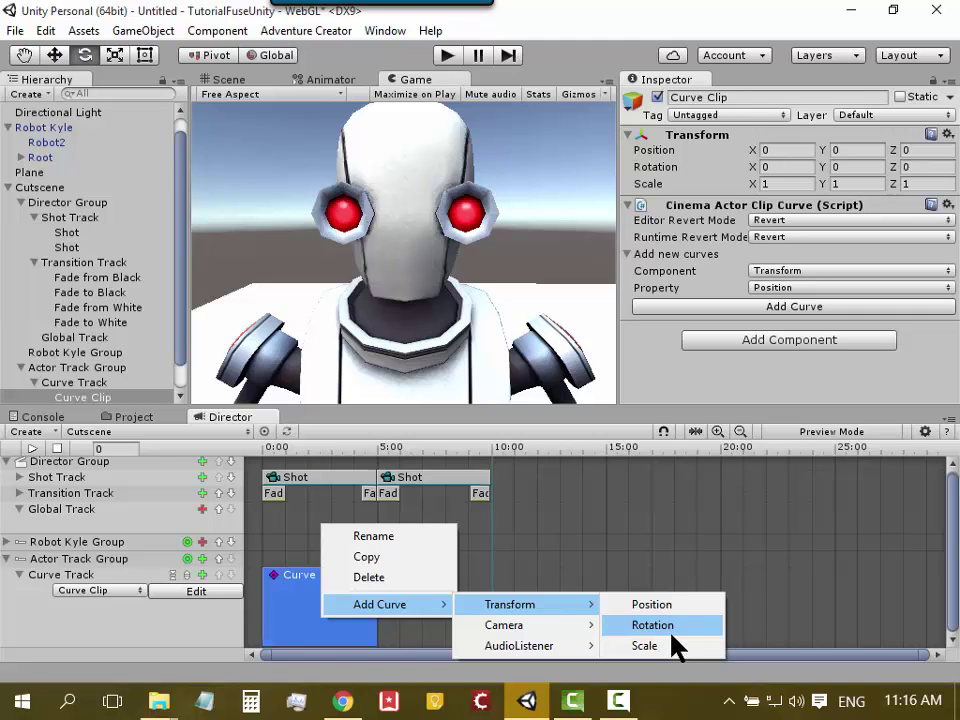
{"action": "left_click", "coordinate": [288, 596]}
{"action": "right_click", "coordinate": [333, 590]}
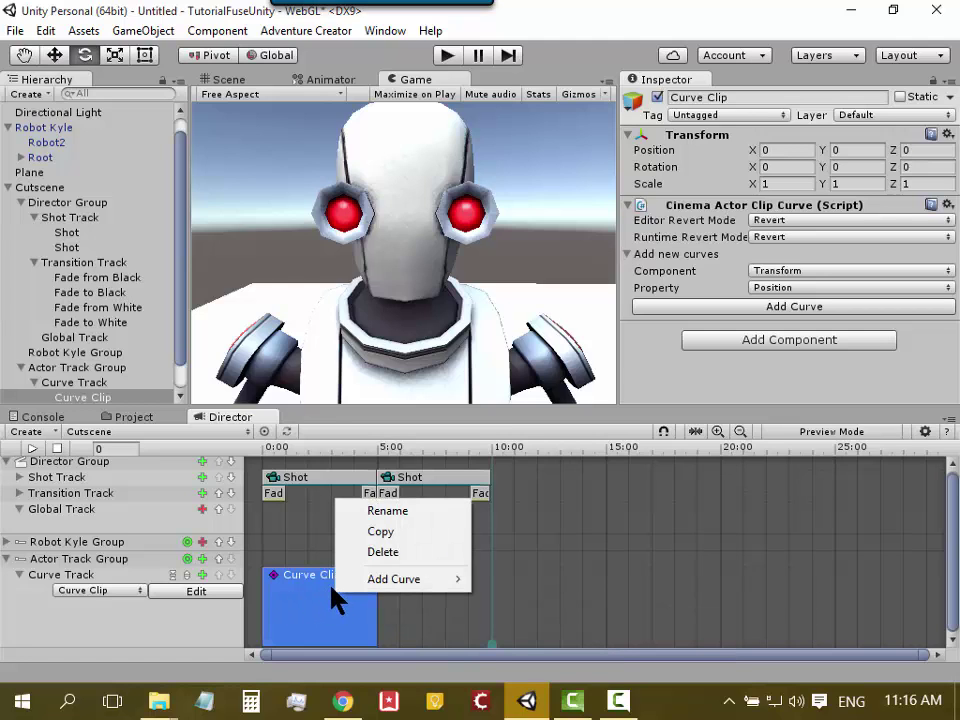
{"action": "mouse_move", "coordinate": [386, 583]}
{"action": "mouse_move", "coordinate": [561, 584]}
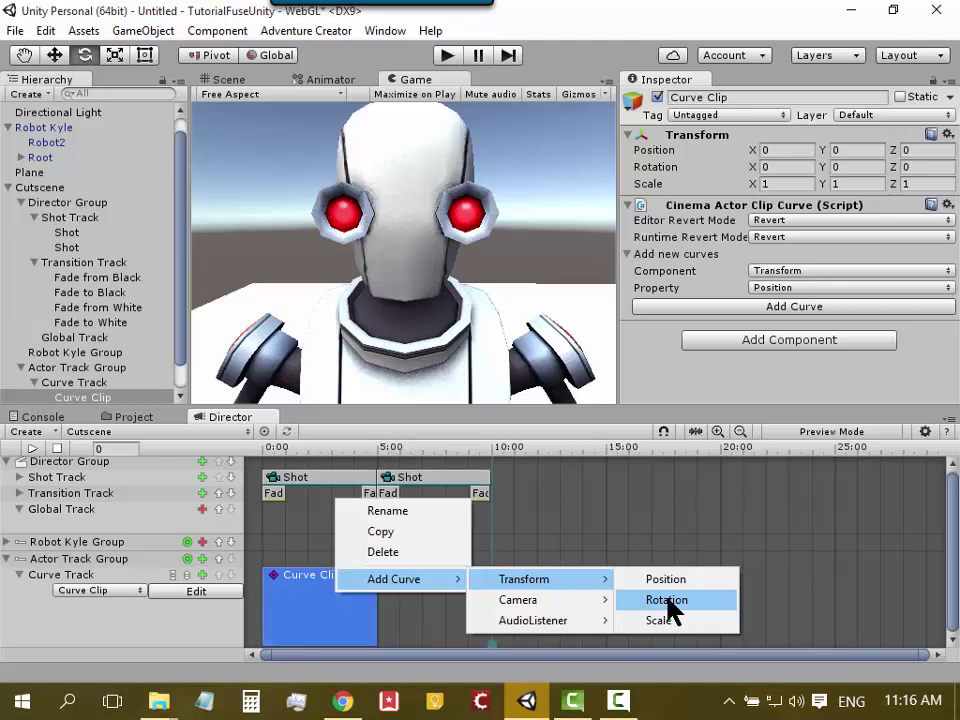
{"action": "left_click", "coordinate": [666, 600]}
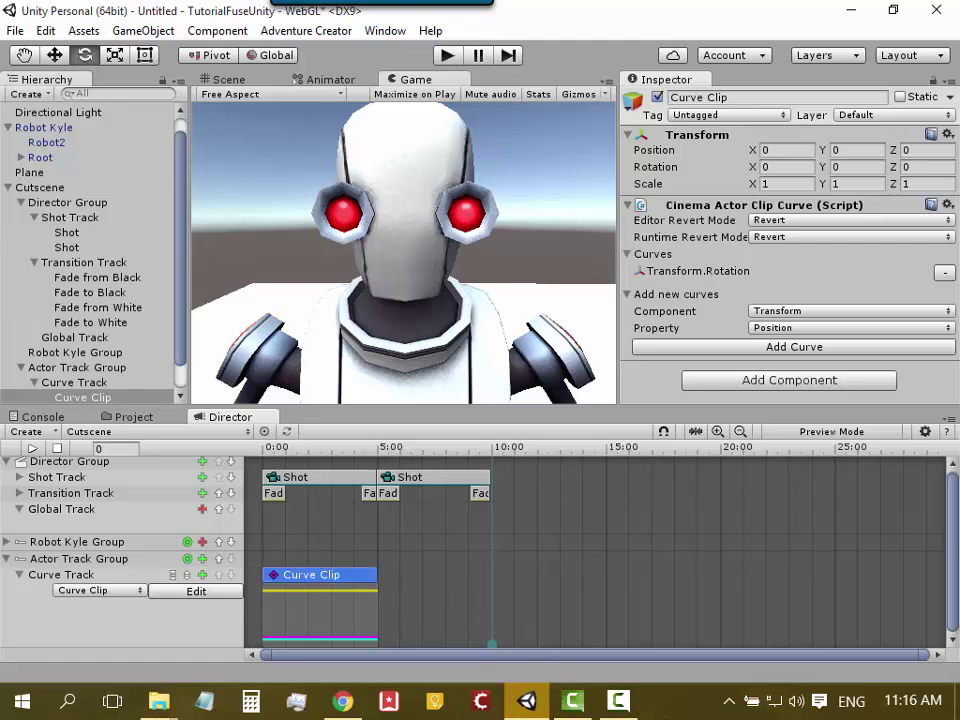
- Open the Curve Clip's Rotation x, y and z curves for editing and show the Scene view
{"action": "left_click", "coordinate": [618, 700]}
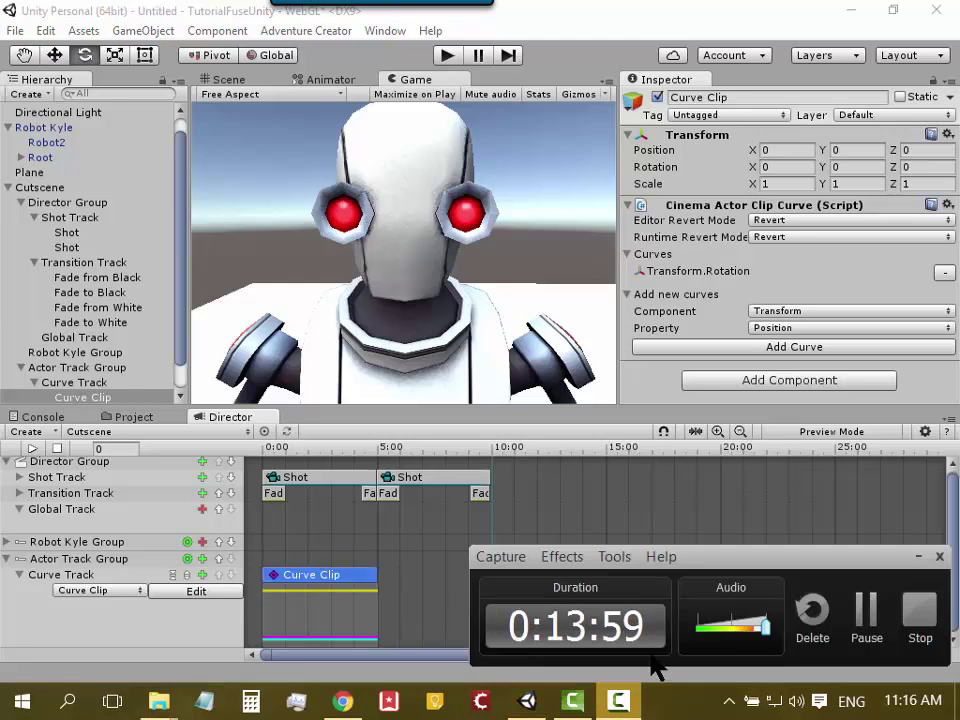
{"action": "left_click", "coordinate": [866, 630]}
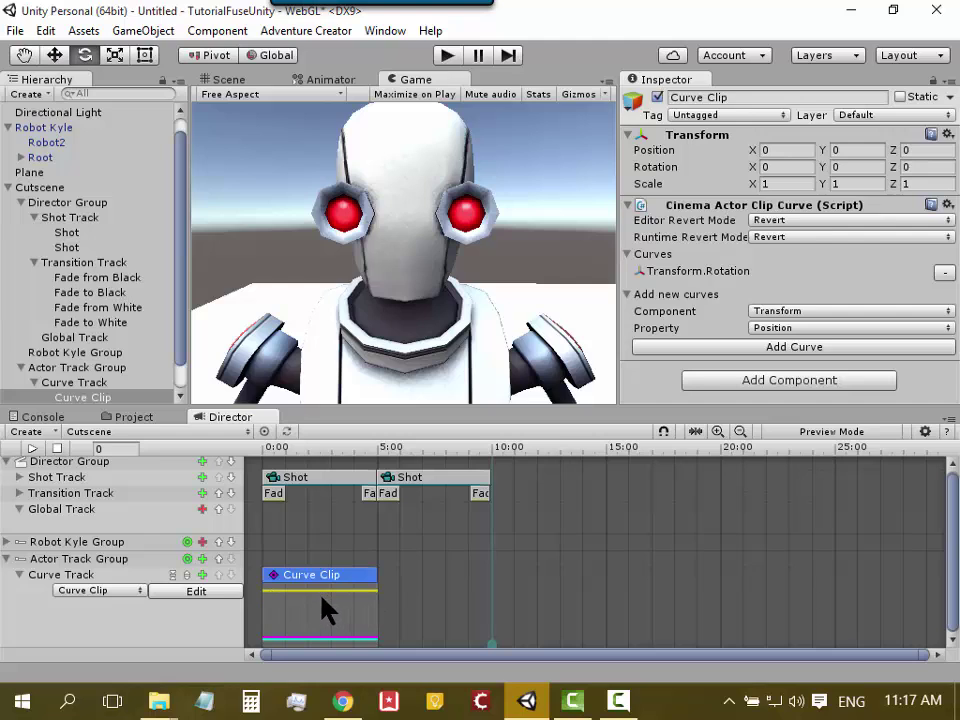
{"action": "left_click", "coordinate": [190, 591]}
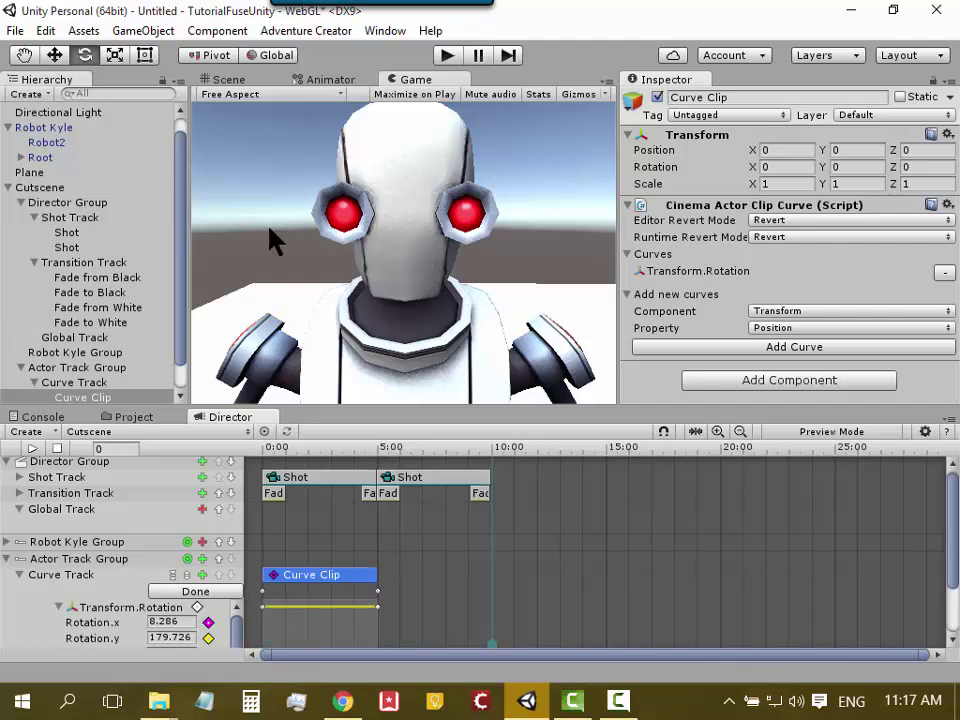
{"action": "scroll", "coordinate": [177, 170], "scroll_direction": "up", "scroll_amount": 2}
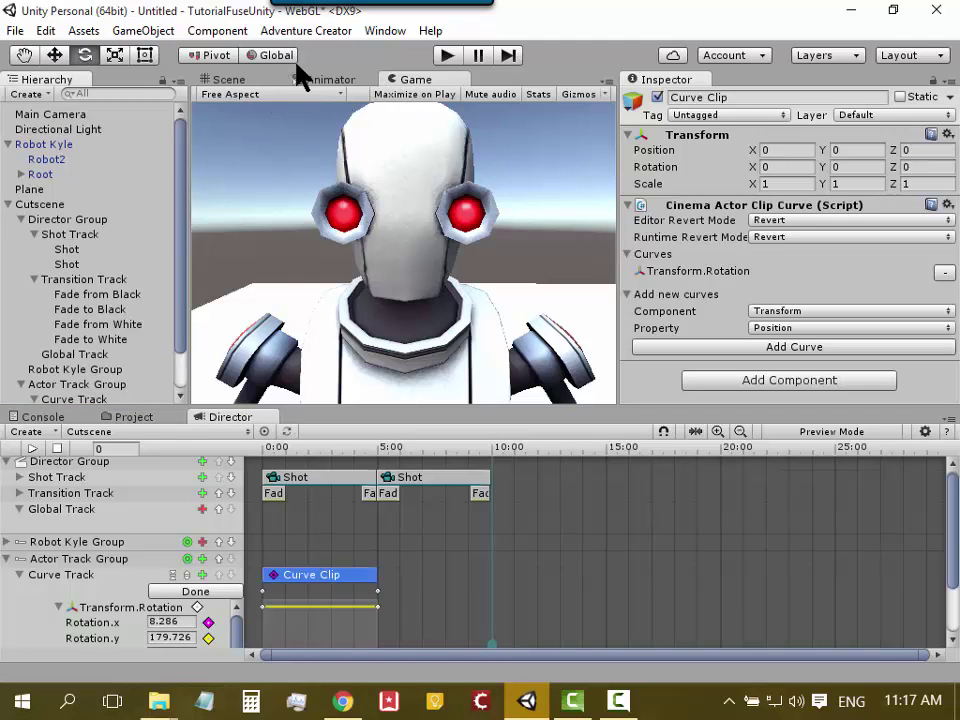
{"action": "left_click", "coordinate": [241, 84]}
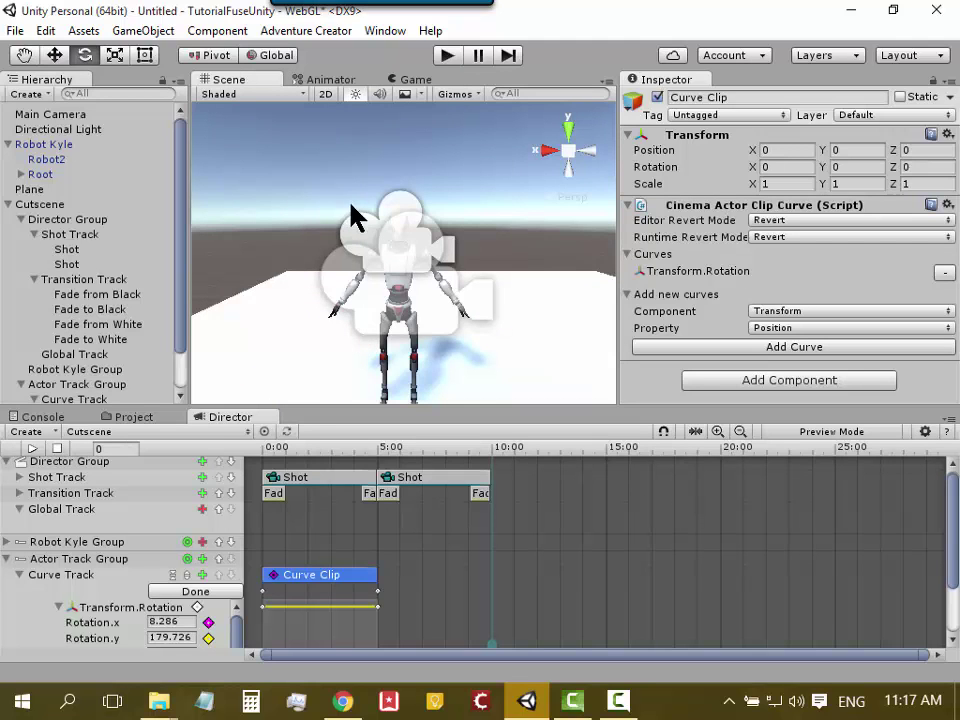
{"action": "scroll", "coordinate": [210, 605], "scroll_direction": "down", "scroll_amount": 2}
{"action": "scroll", "coordinate": [220, 603], "scroll_direction": "down", "scroll_amount": 3}
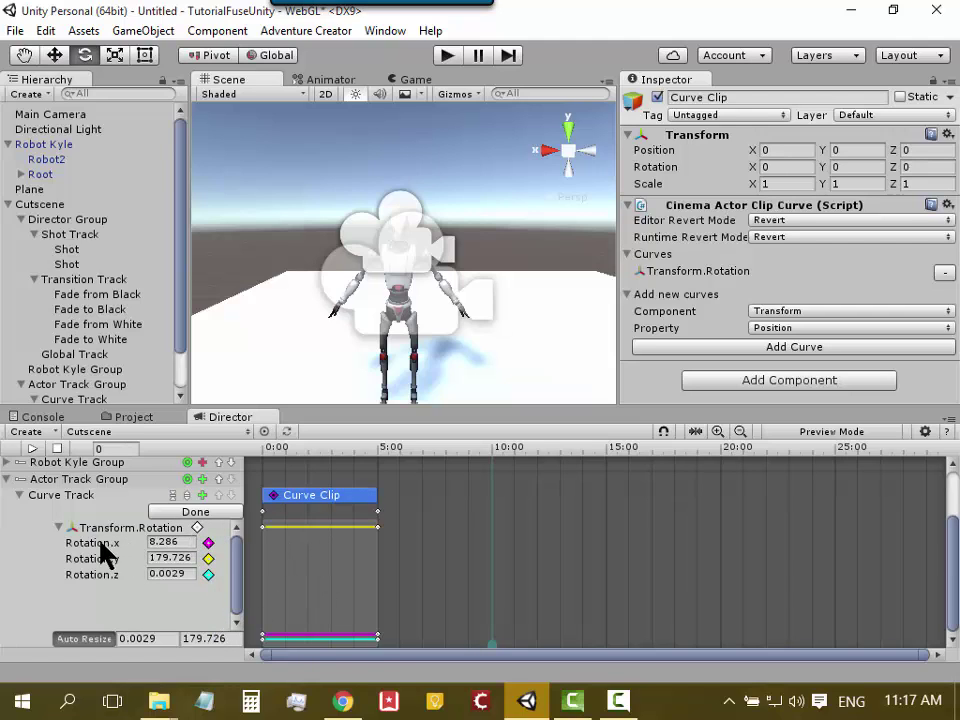
- With Preview Mode on, tilt the Main Camera down toward the robot's legs at the clip start
{"action": "left_click", "coordinate": [271, 450]}
{"action": "left_click_drag", "start_coordinate": [271, 450], "coordinate": [263, 452]}
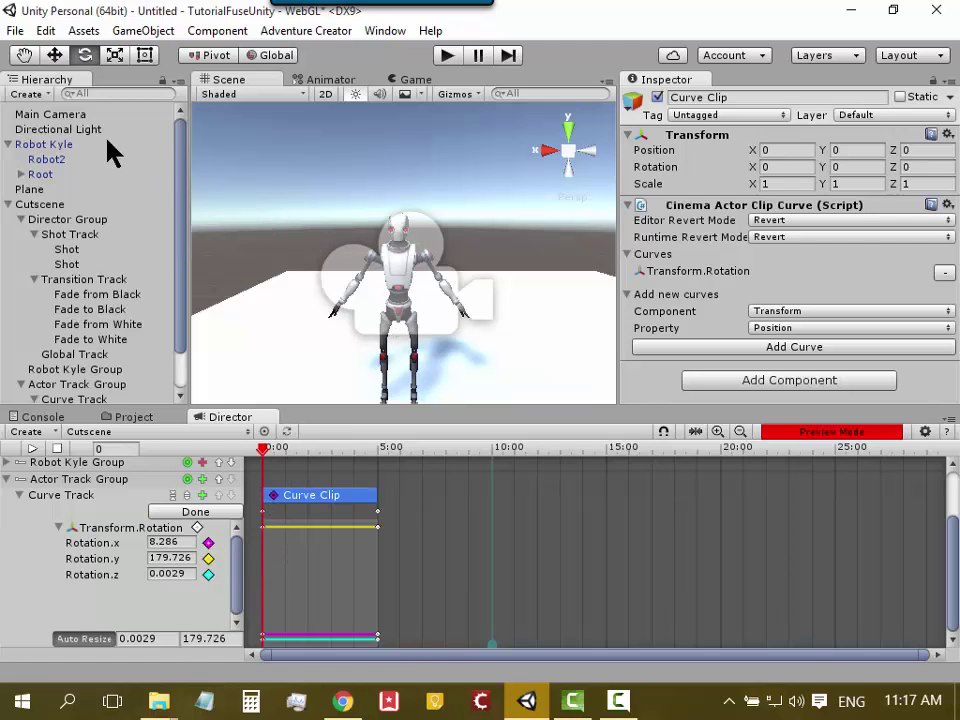
{"action": "left_click", "coordinate": [71, 114]}
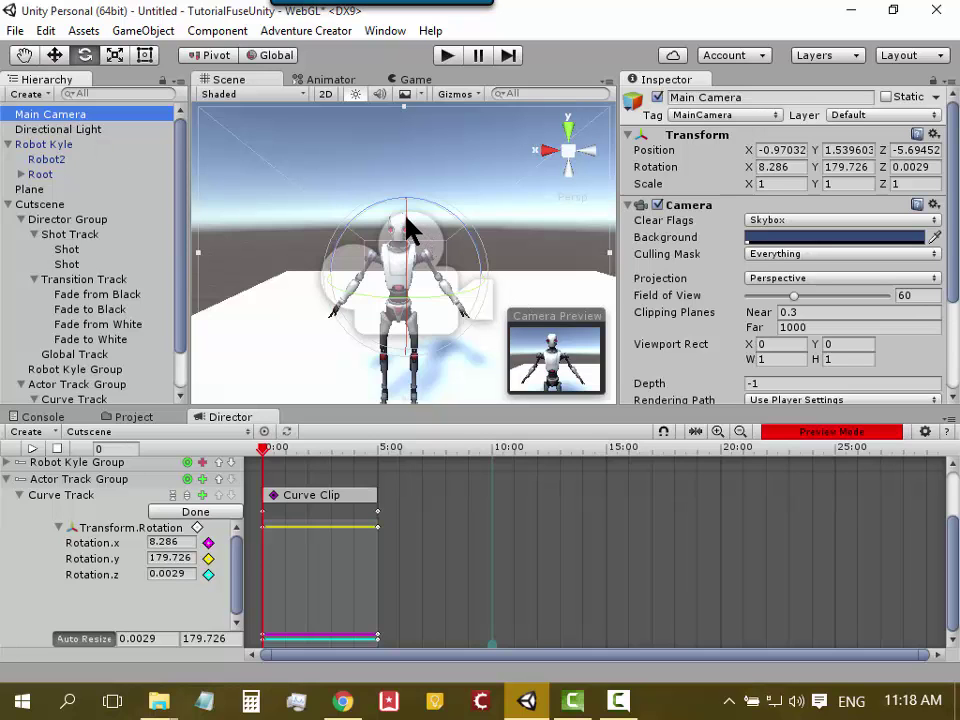
{"action": "mouse_move", "coordinate": [405, 231]}
{"action": "left_mouse_down"}
{"action": "mouse_move", "coordinate": [405, 251]}
{"action": "mouse_move", "coordinate": [401, 203]}
{"action": "left_mouse_up"}
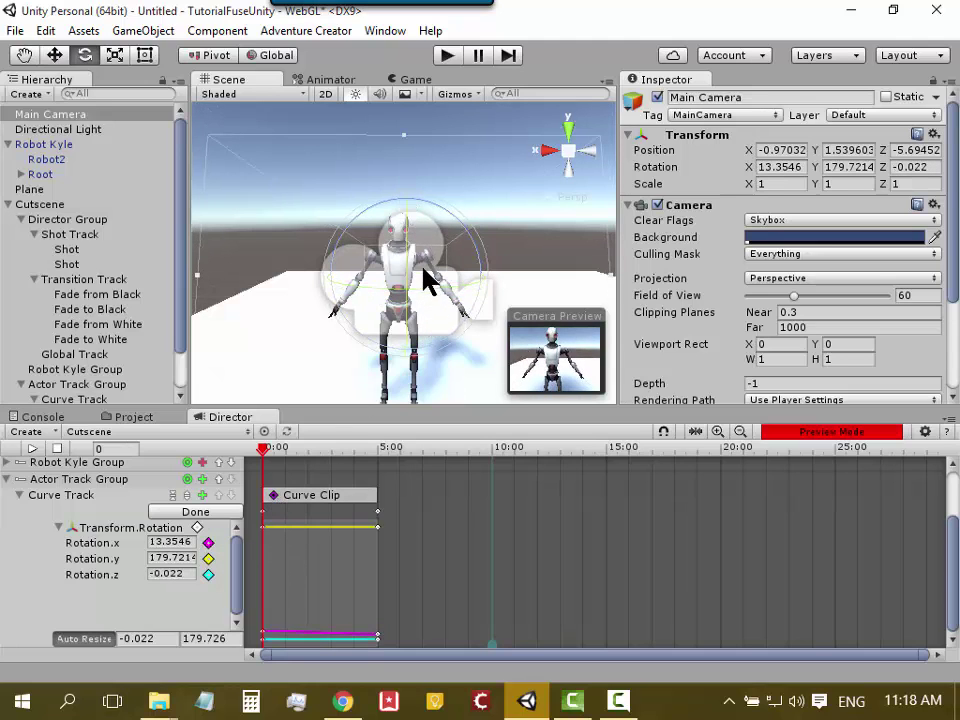
{"action": "mouse_move", "coordinate": [407, 253]}
{"action": "left_mouse_down"}
{"action": "mouse_move", "coordinate": [415, 147]}
{"action": "mouse_move", "coordinate": [418, 171]}
{"action": "left_mouse_up"}
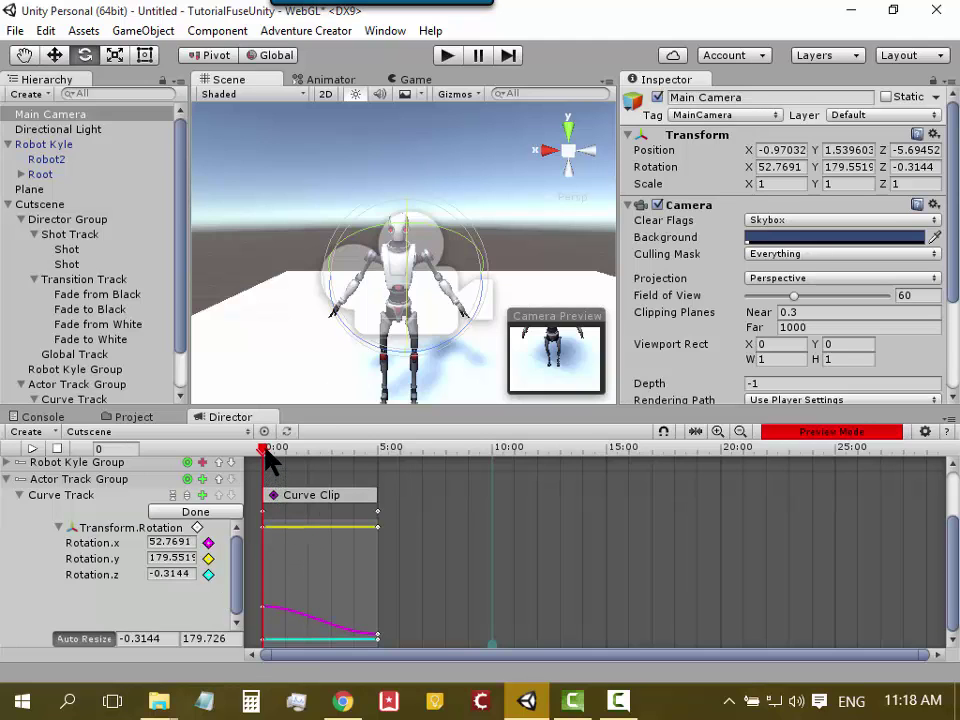
{"action": "left_click_drag", "start_coordinate": [268, 460], "coordinate": [335, 462]}
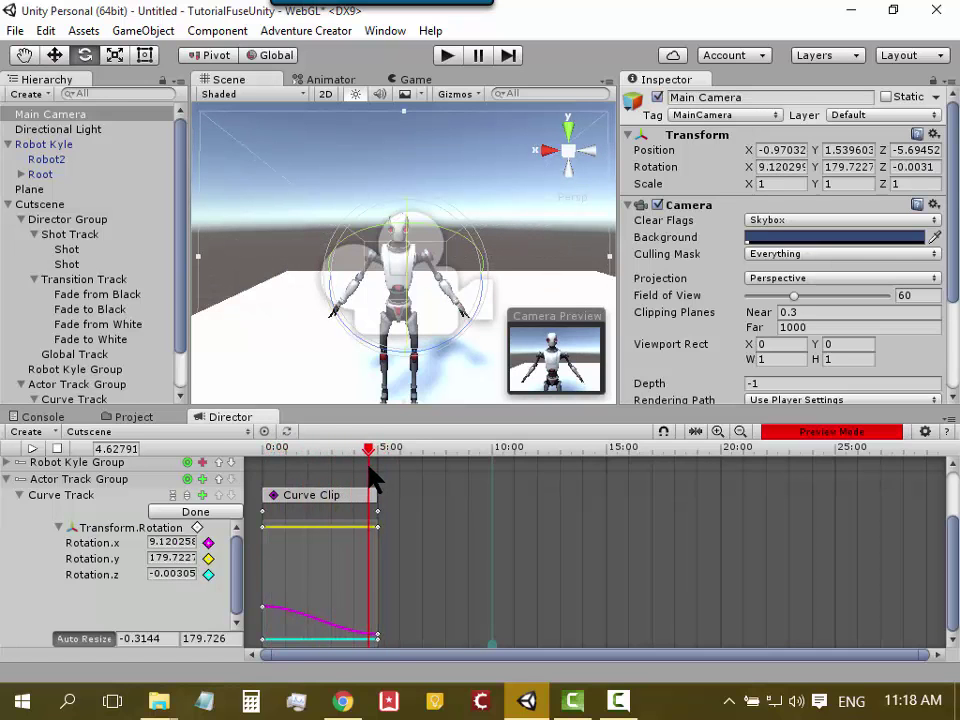
{"action": "left_click_drag", "start_coordinate": [335, 462], "coordinate": [377, 490]}
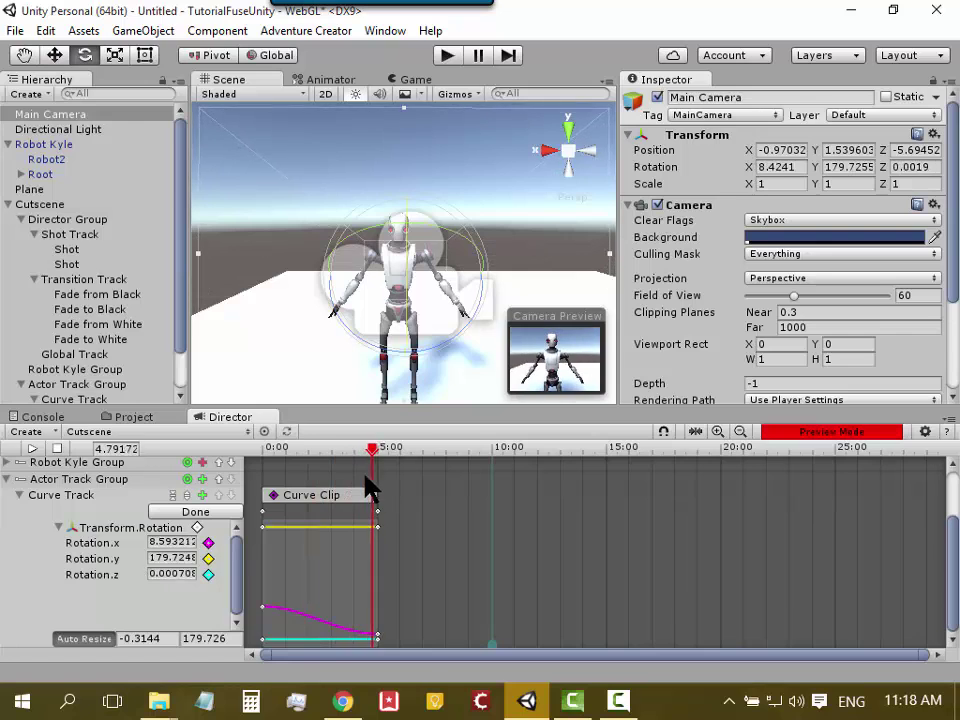
{"action": "mouse_move", "coordinate": [377, 490]}
{"action": "left_mouse_down"}
{"action": "mouse_move", "coordinate": [285, 490]}
{"action": "mouse_move", "coordinate": [263, 480]}
{"action": "left_mouse_up"}
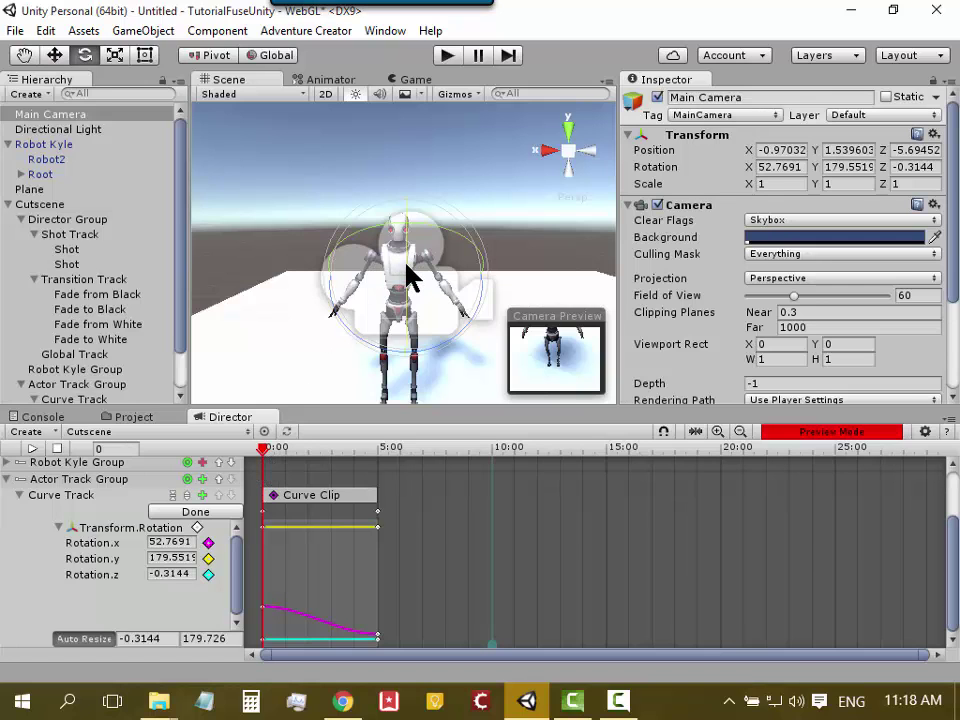
{"action": "mouse_move", "coordinate": [410, 275]}
{"action": "left_mouse_down"}
{"action": "mouse_move", "coordinate": [409, 208]}
{"action": "mouse_move", "coordinate": [407, 229]}
{"action": "left_mouse_up"}
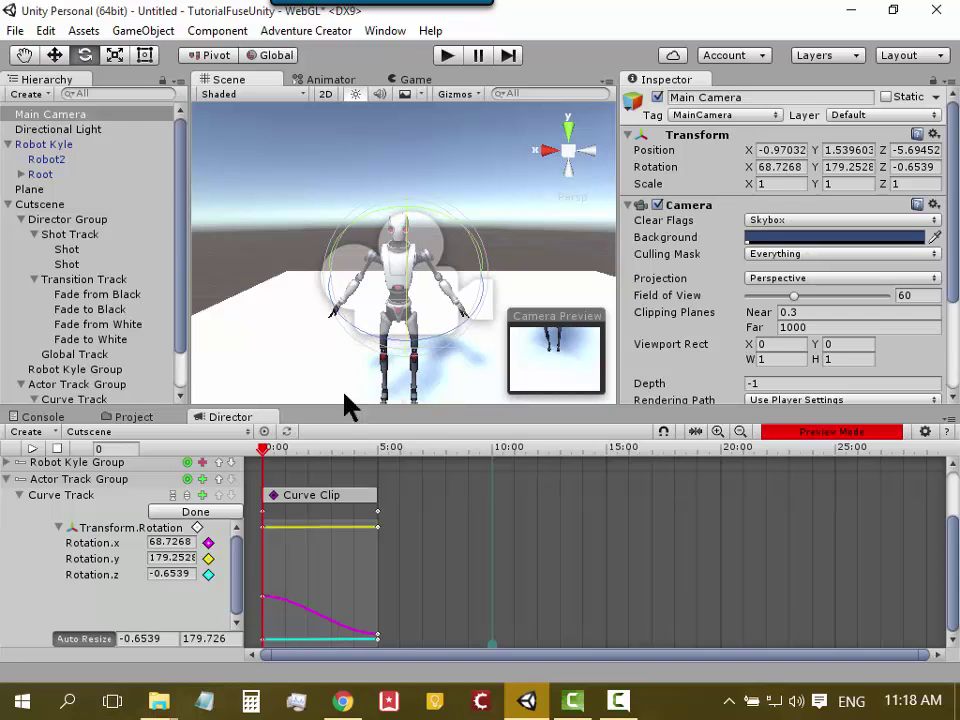
- At the clip's end, tilt the camera up toward the sky, bringing Rotation.x to about -20
{"action": "left_click", "coordinate": [270, 448]}
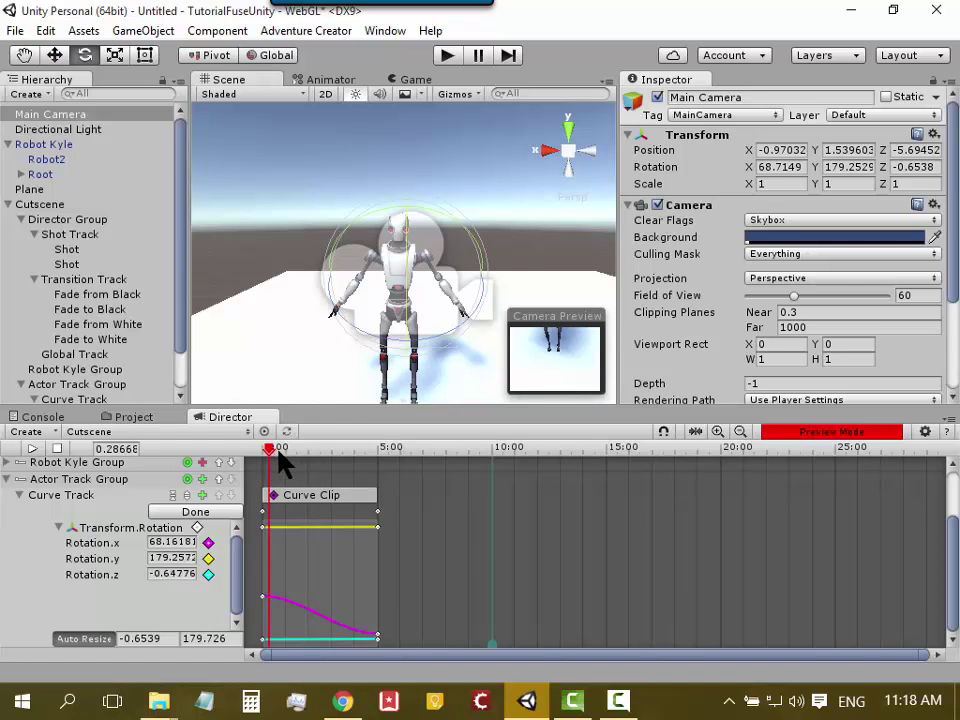
{"action": "left_click_drag", "start_coordinate": [279, 453], "coordinate": [379, 458]}
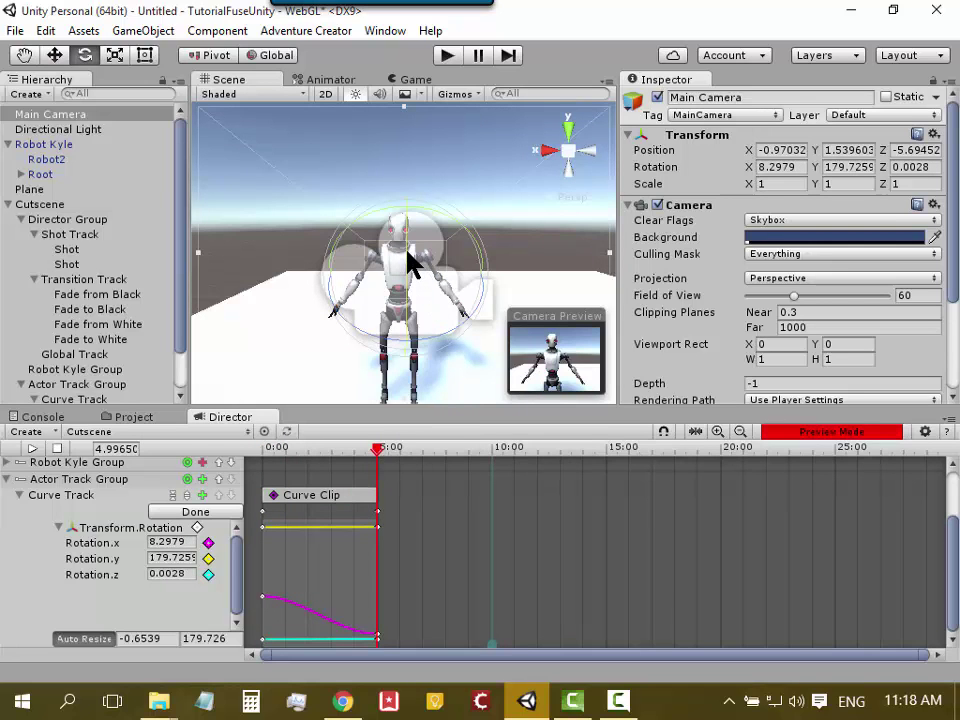
{"action": "left_click_drag", "start_coordinate": [407, 251], "coordinate": [416, 337]}
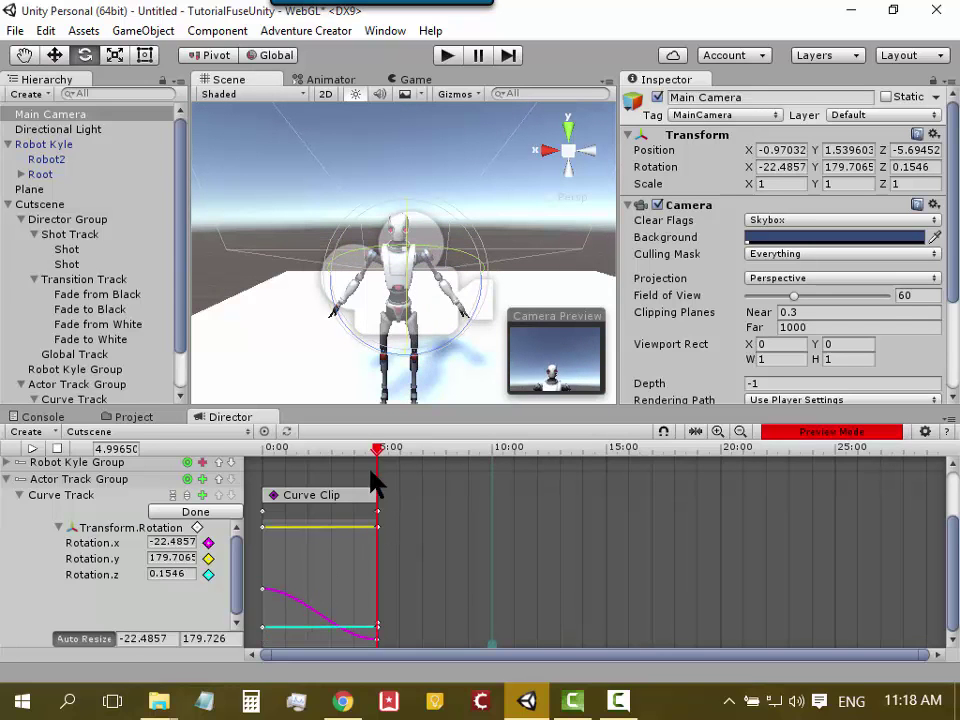
{"action": "mouse_move", "coordinate": [379, 455]}
{"action": "left_mouse_down"}
{"action": "mouse_move", "coordinate": [290, 476]}
{"action": "mouse_move", "coordinate": [384, 473]}
{"action": "mouse_move", "coordinate": [269, 488]}
{"action": "mouse_move", "coordinate": [333, 500]}
{"action": "mouse_move", "coordinate": [320, 494]}
{"action": "left_mouse_up"}
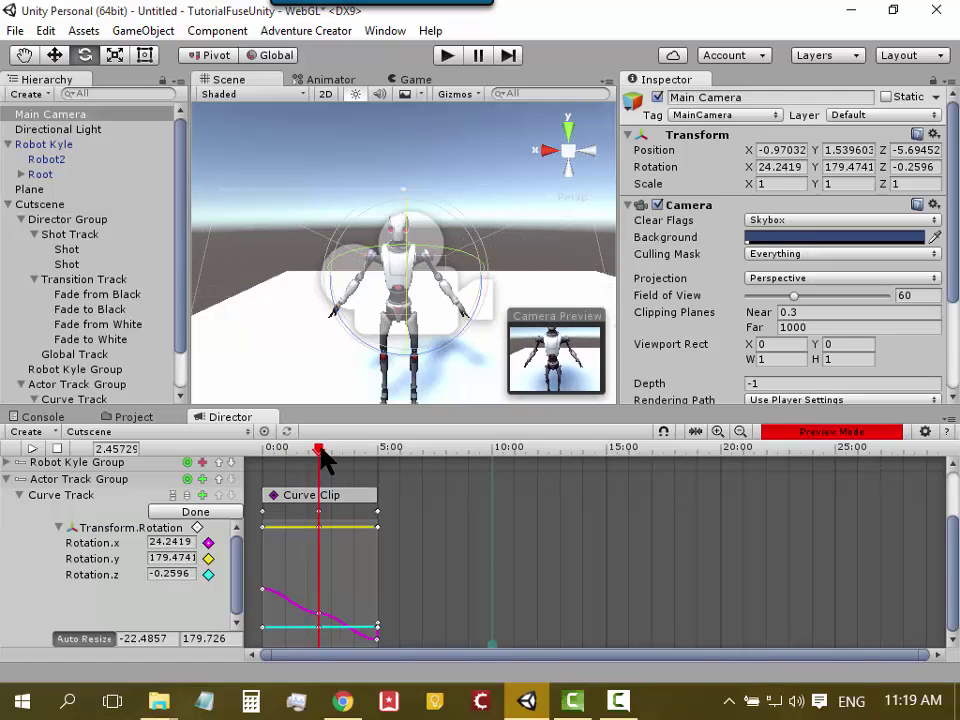
- Adjust the camera's turn and roll at mid-clip, then return the playhead near the start
{"action": "left_click", "coordinate": [318, 452]}
{"action": "left_click", "coordinate": [318, 452]}
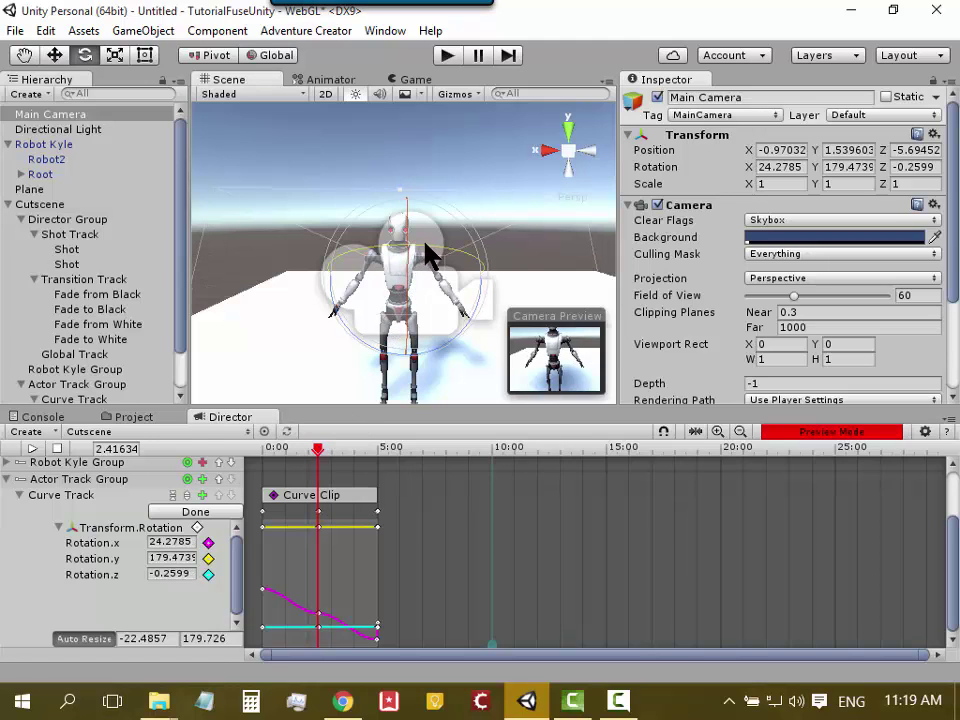
{"action": "mouse_move", "coordinate": [426, 253]}
{"action": "left_mouse_down"}
{"action": "mouse_move", "coordinate": [448, 250]}
{"action": "mouse_move", "coordinate": [460, 268]}
{"action": "mouse_move", "coordinate": [447, 302]}
{"action": "left_mouse_up"}
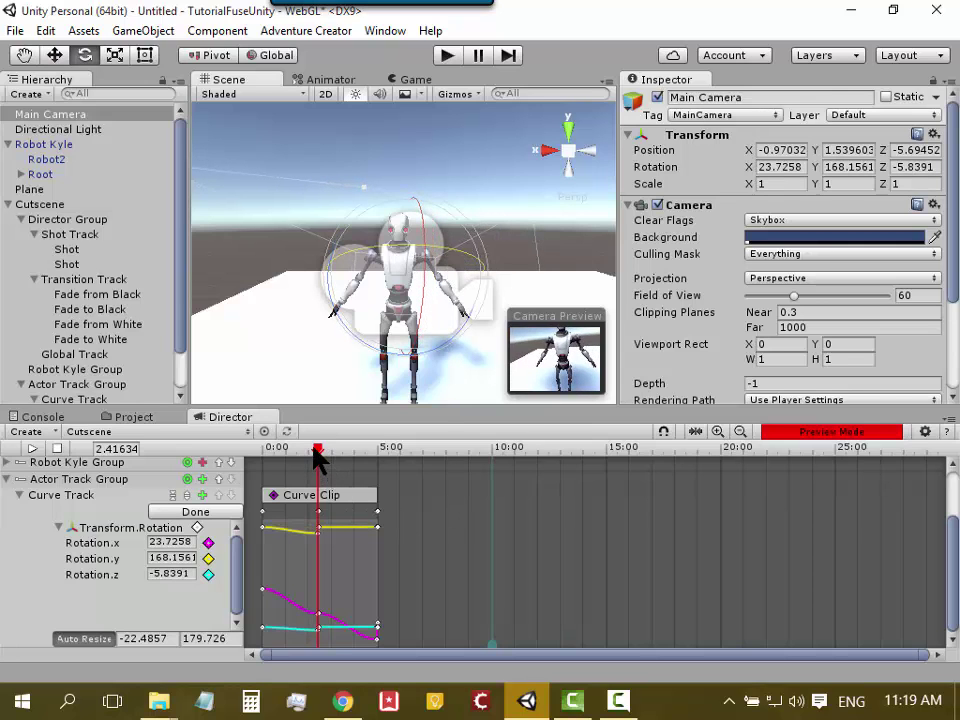
{"action": "left_click_drag", "start_coordinate": [317, 450], "coordinate": [344, 450]}
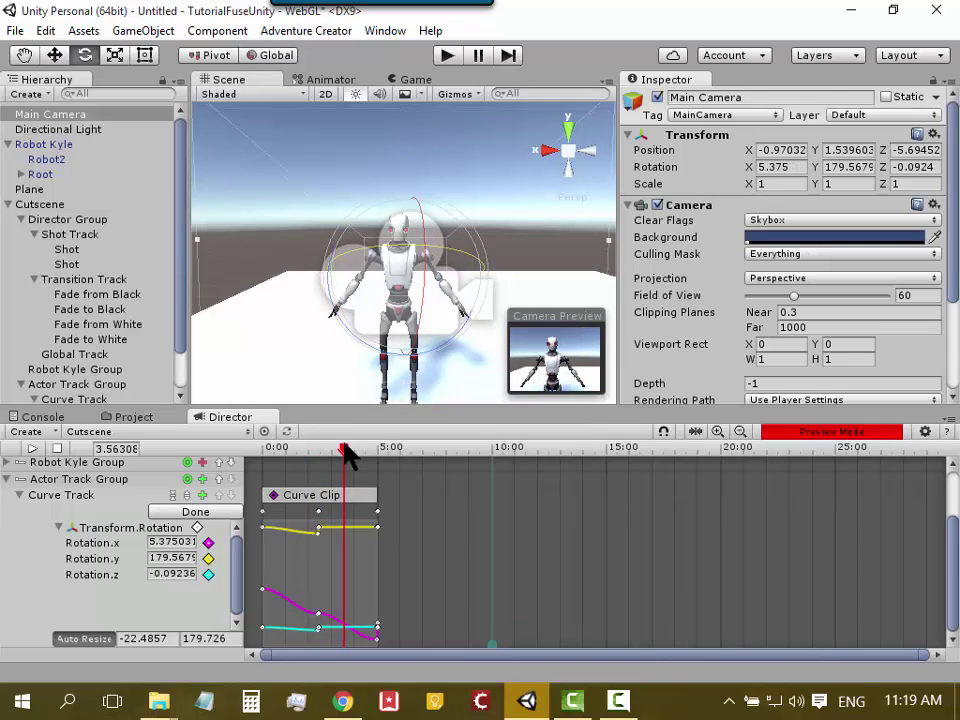
{"action": "left_click_drag", "start_coordinate": [449, 256], "coordinate": [392, 262]}
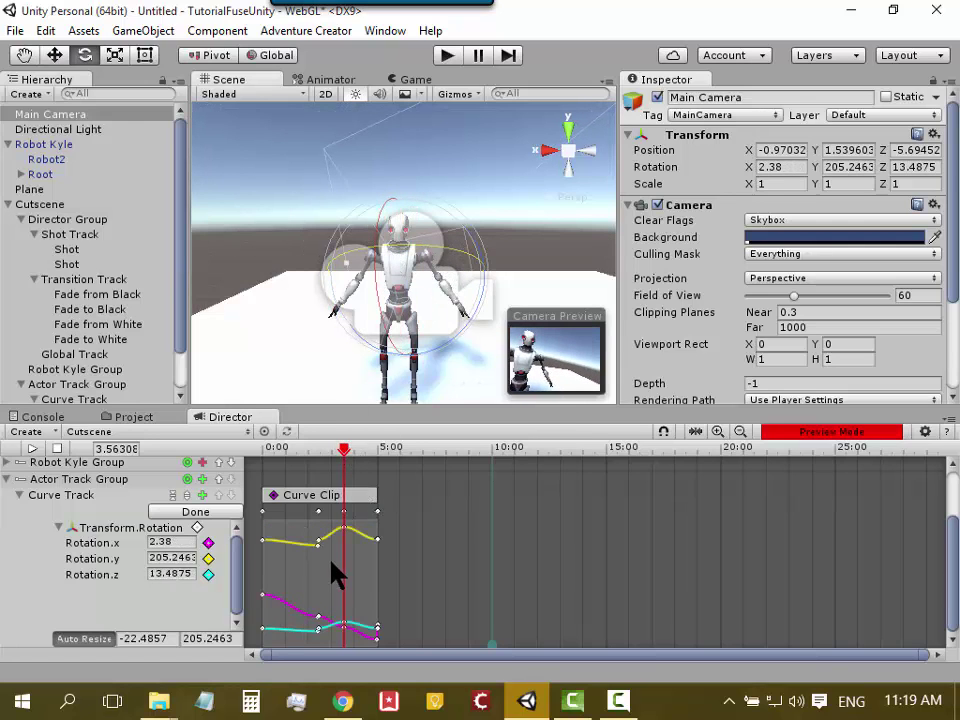
{"action": "mouse_move", "coordinate": [346, 451]}
{"action": "left_mouse_down"}
{"action": "mouse_move", "coordinate": [267, 470]}
{"action": "mouse_move", "coordinate": [264, 481]}
{"action": "left_mouse_up"}
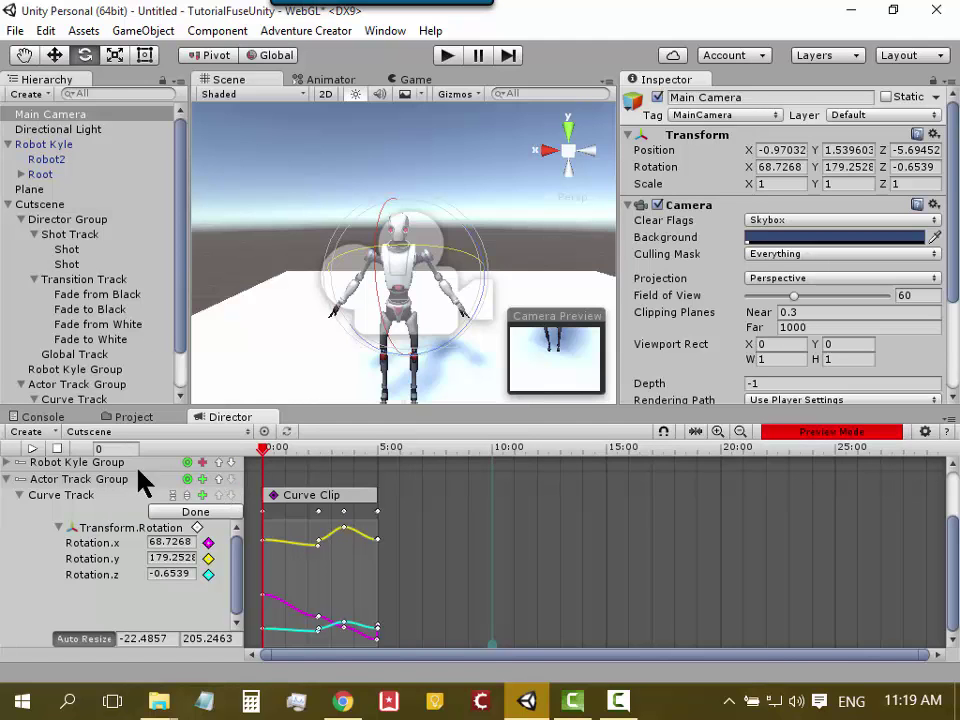
- Play and stop the cutscene, scrub to about 3.8 seconds, and view the robot's head in Game view
{"action": "left_click", "coordinate": [31, 449]}
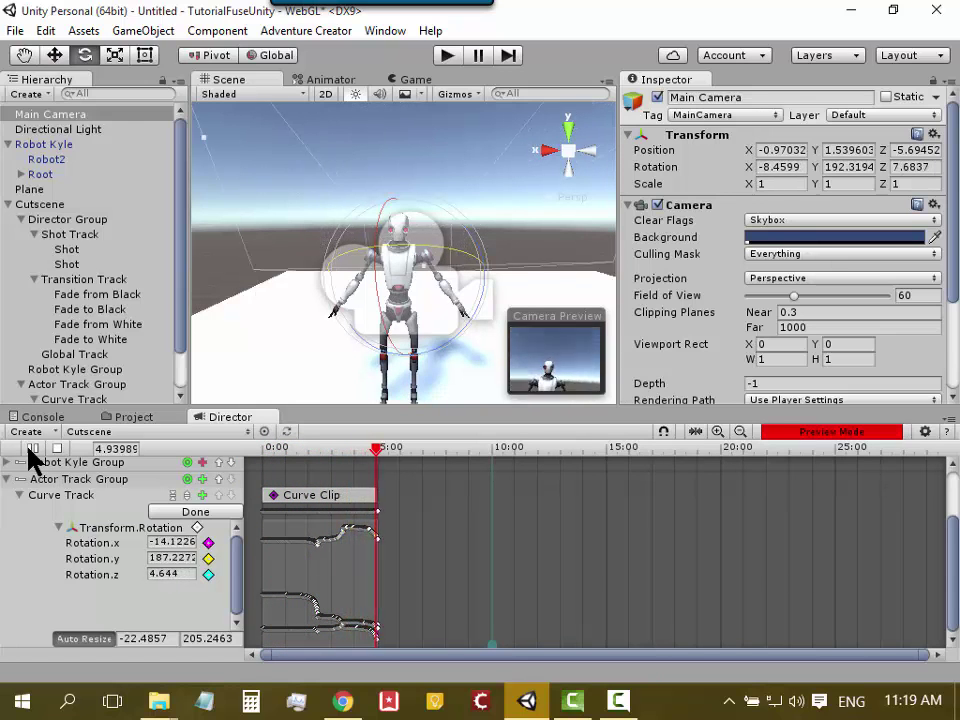
{"action": "left_click", "coordinate": [30, 449]}
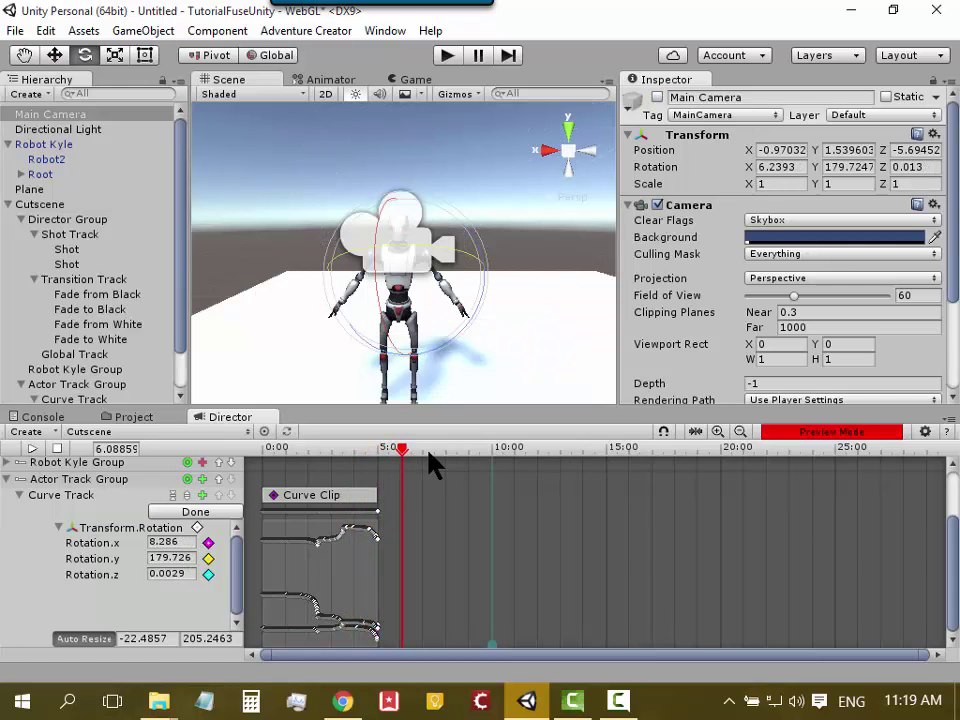
{"action": "left_click_drag", "start_coordinate": [406, 449], "coordinate": [350, 450]}
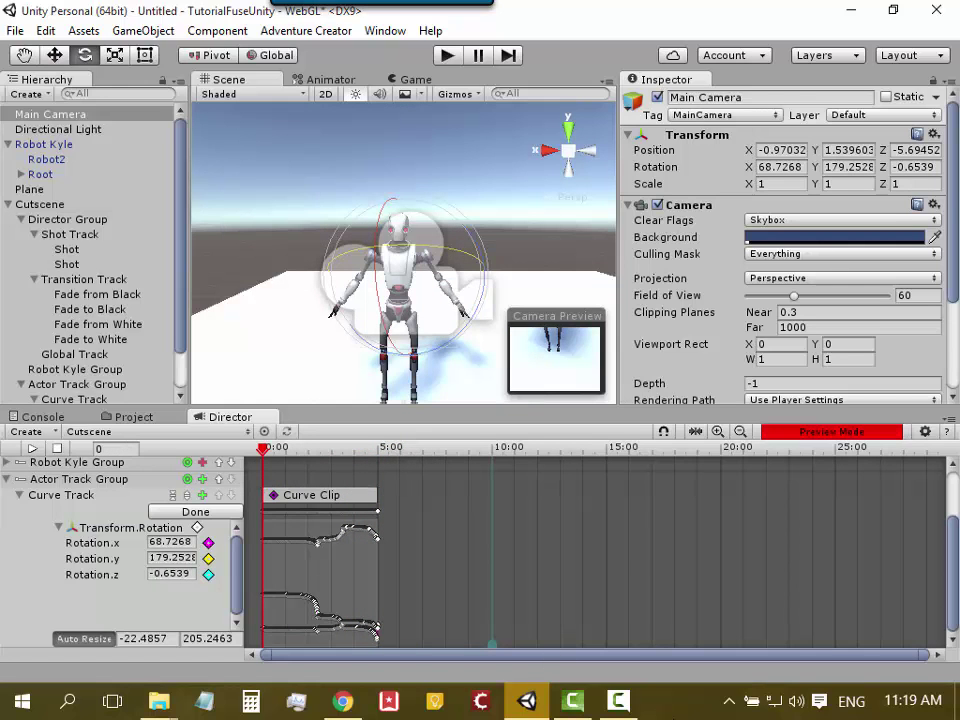
{"action": "left_click", "coordinate": [619, 700]}
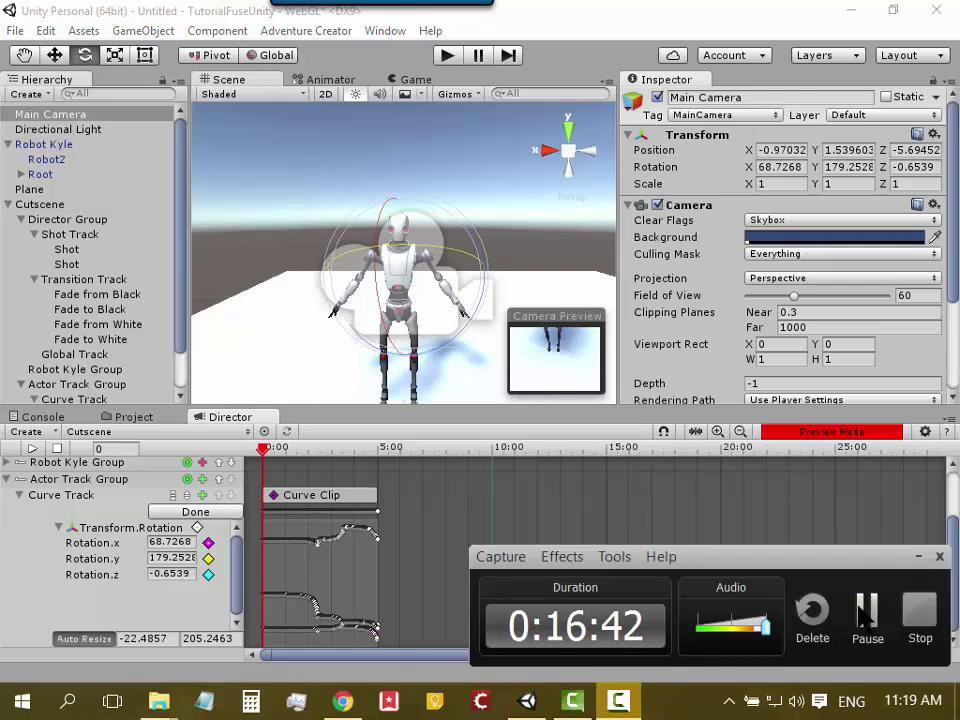
{"action": "left_click", "coordinate": [893, 615]}
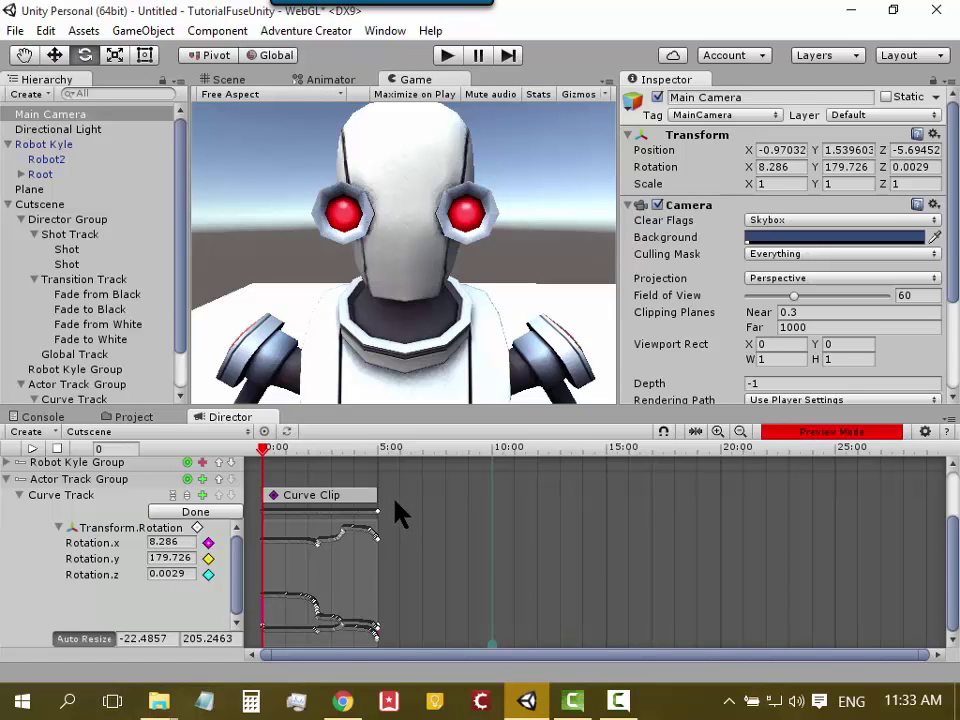
- Turn off the cutscene Preview Mode, return to the Scene view, and reselect Main Camera
{"action": "mouse_move", "coordinate": [264, 447]}
{"action": "left_mouse_down"}
{"action": "mouse_move", "coordinate": [357, 447]}
{"action": "mouse_move", "coordinate": [262, 447]}
{"action": "left_mouse_up"}
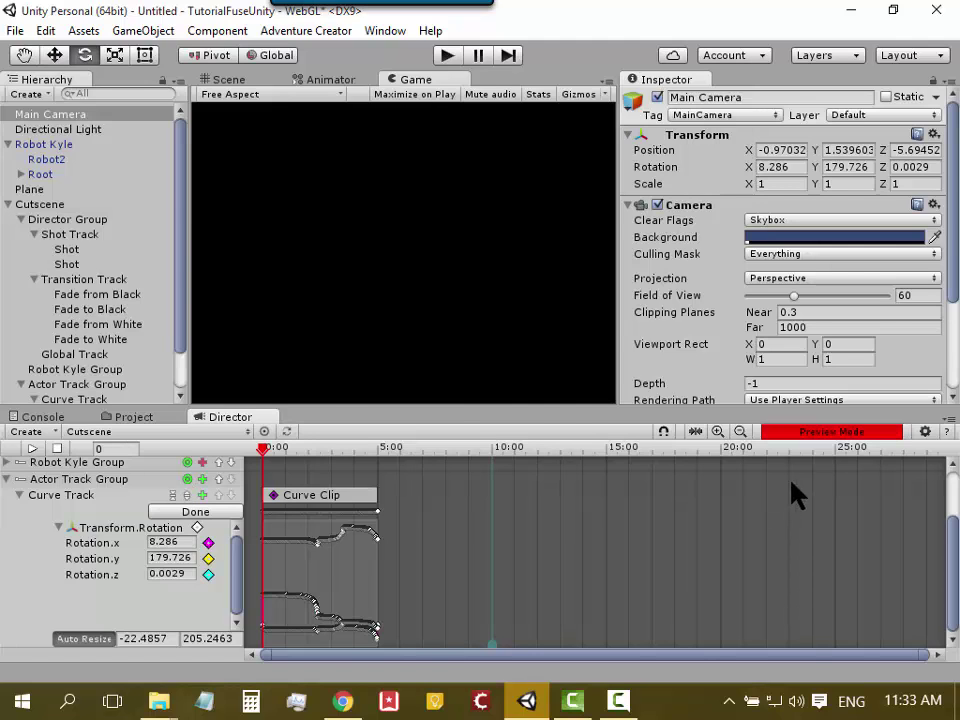
{"action": "left_click", "coordinate": [840, 433]}
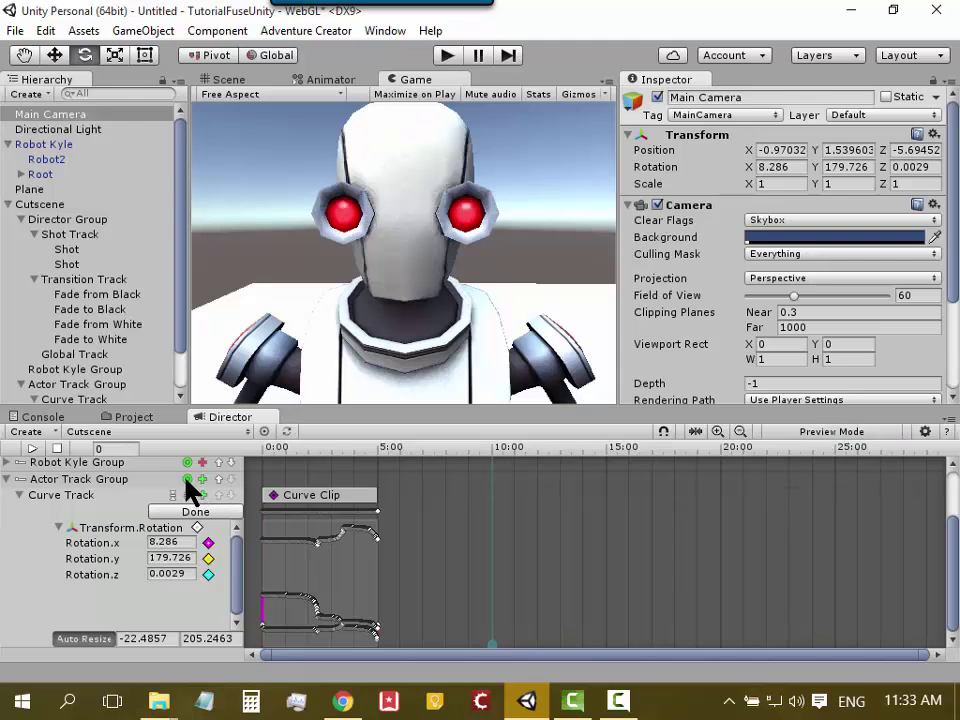
{"action": "left_click", "coordinate": [215, 80]}
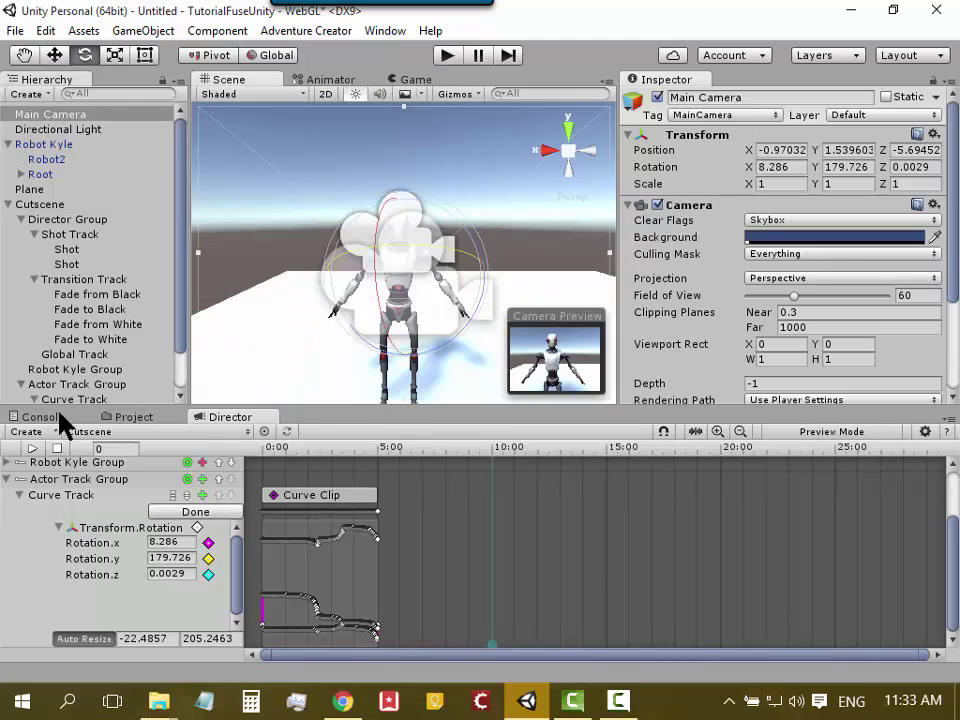
{"action": "left_click", "coordinate": [82, 310]}
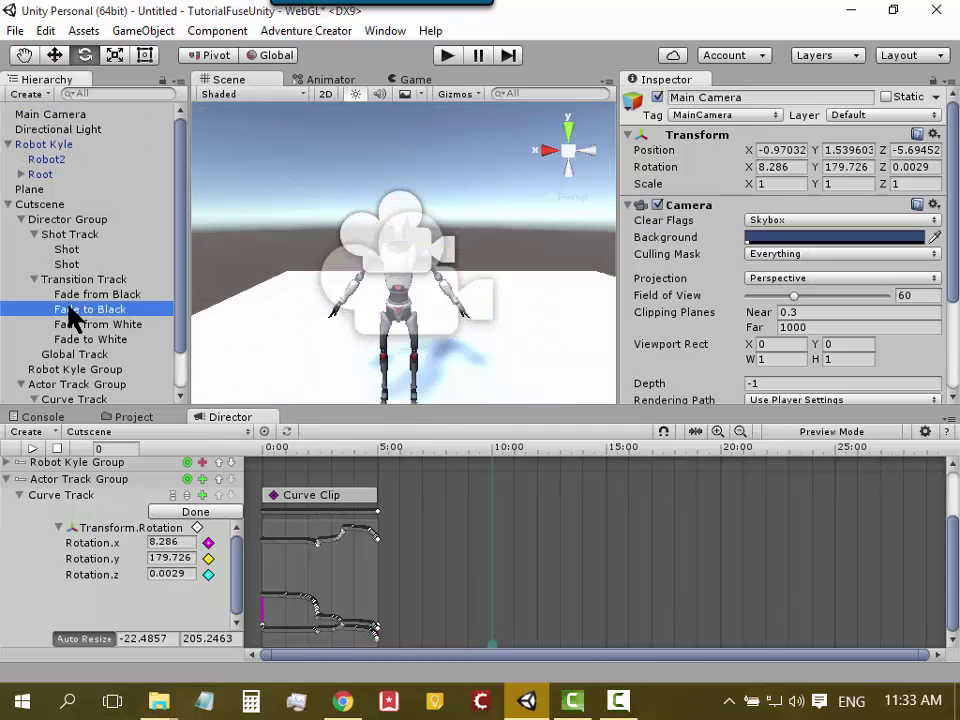
{"action": "left_click", "coordinate": [187, 479]}
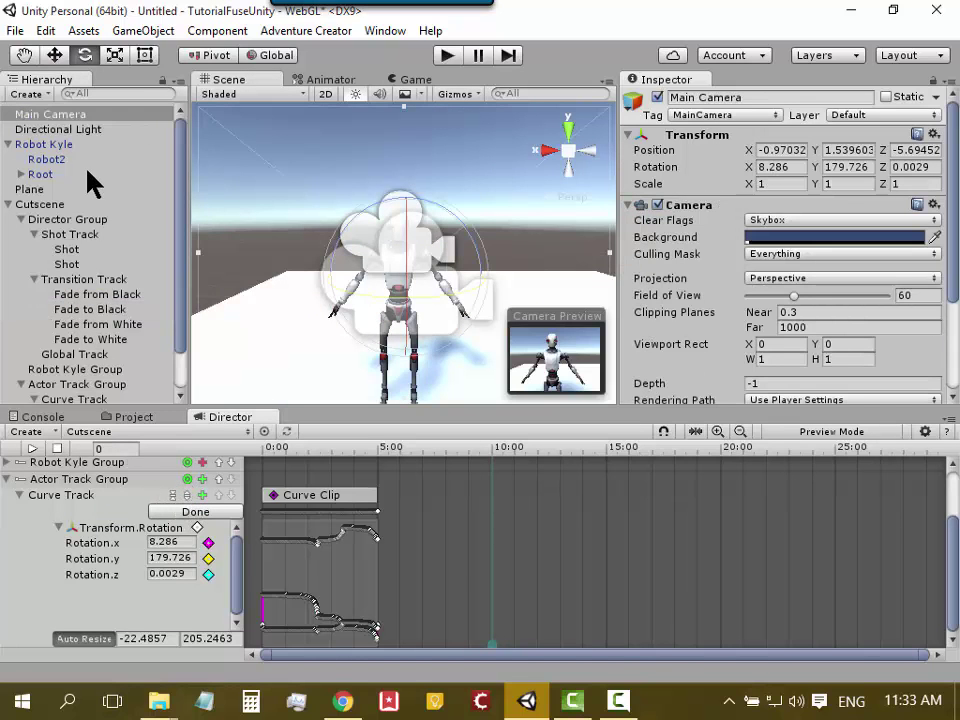
{"action": "left_click", "coordinate": [90, 488]}
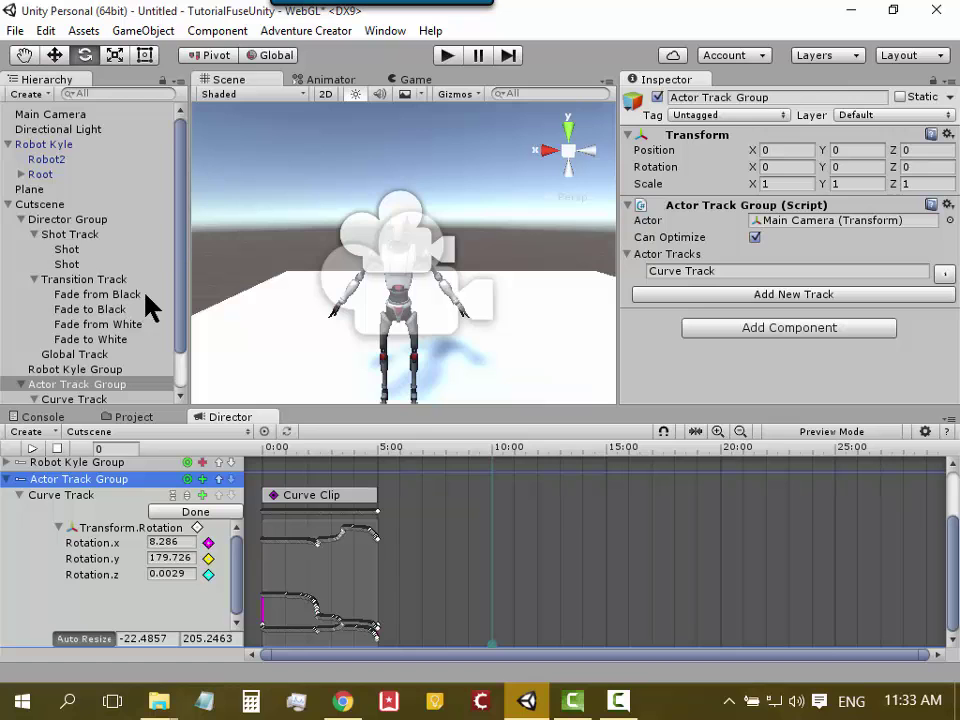
{"action": "left_click", "coordinate": [187, 480]}
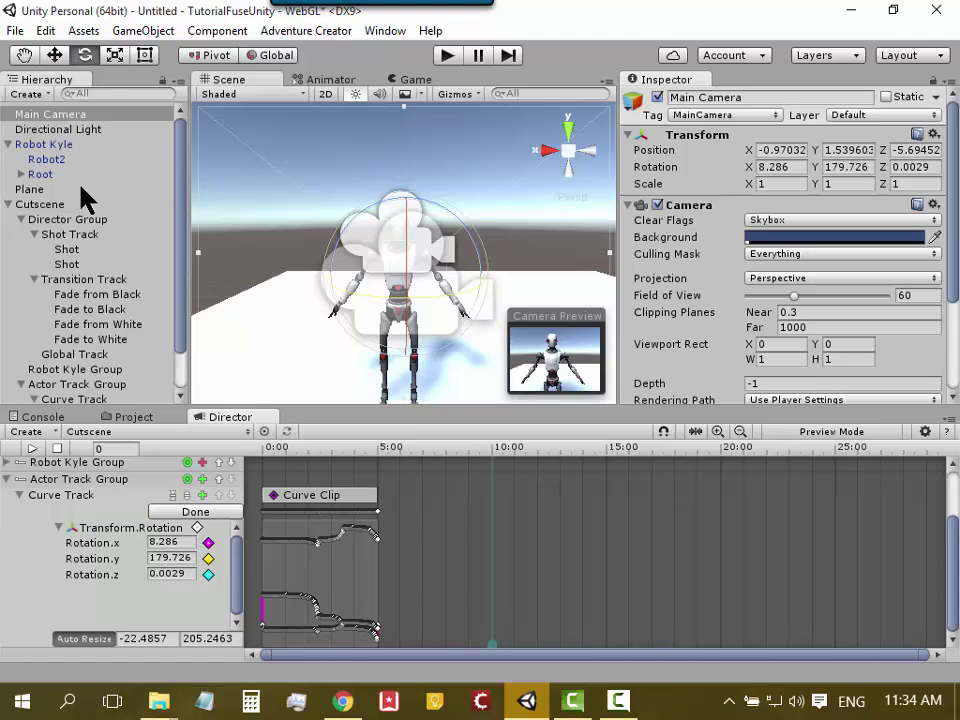
{"action": "left_click", "coordinate": [6, 480]}
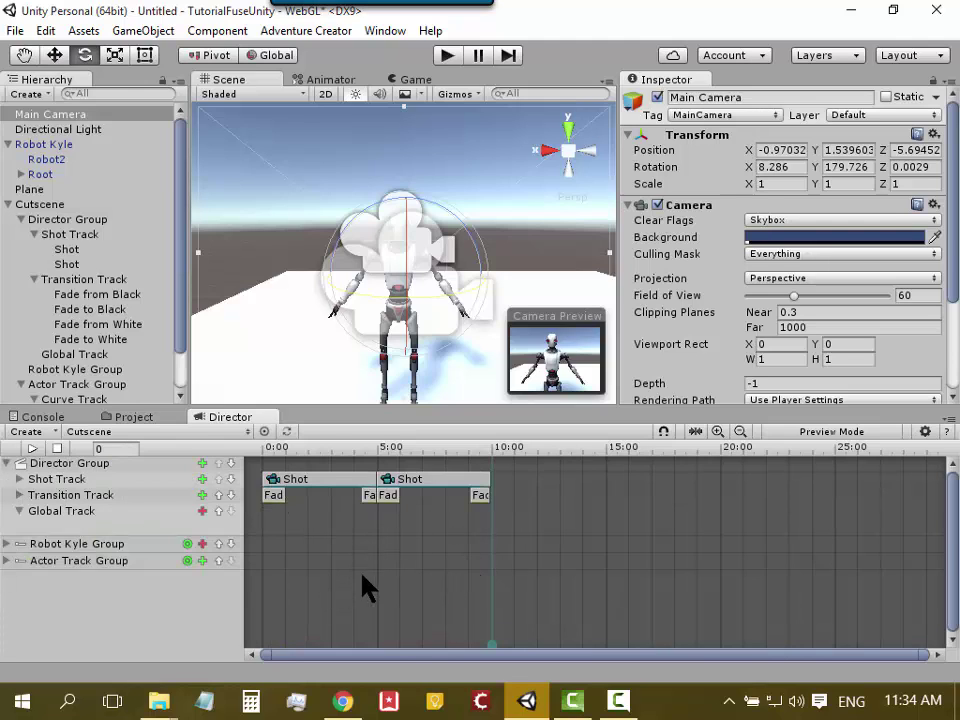
{"action": "left_click", "coordinate": [6, 561]}
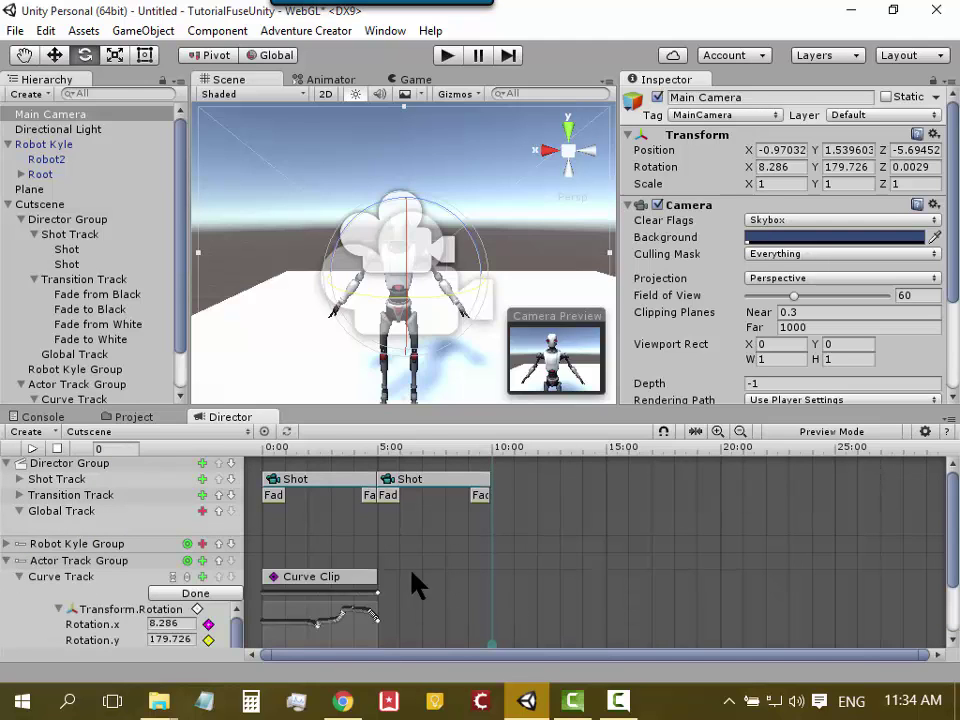
{"action": "scroll", "coordinate": [930, 580], "scroll_direction": "down", "scroll_amount": 1}
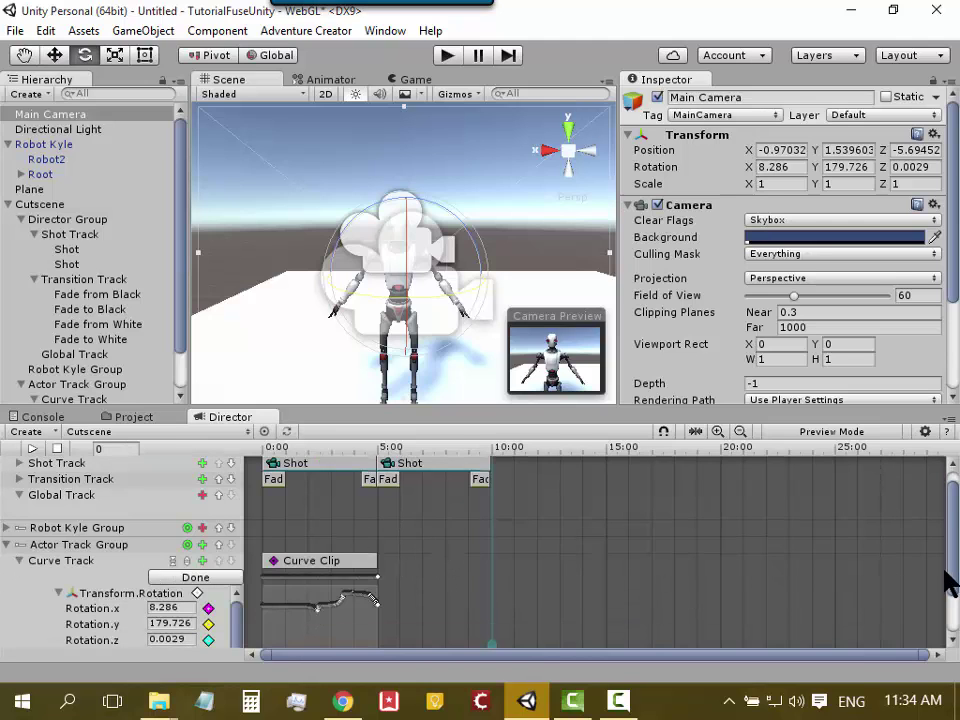
{"action": "scroll", "coordinate": [922, 583], "scroll_direction": "down", "scroll_amount": 1}
{"action": "scroll", "coordinate": [922, 583], "scroll_direction": "up", "scroll_amount": 2}
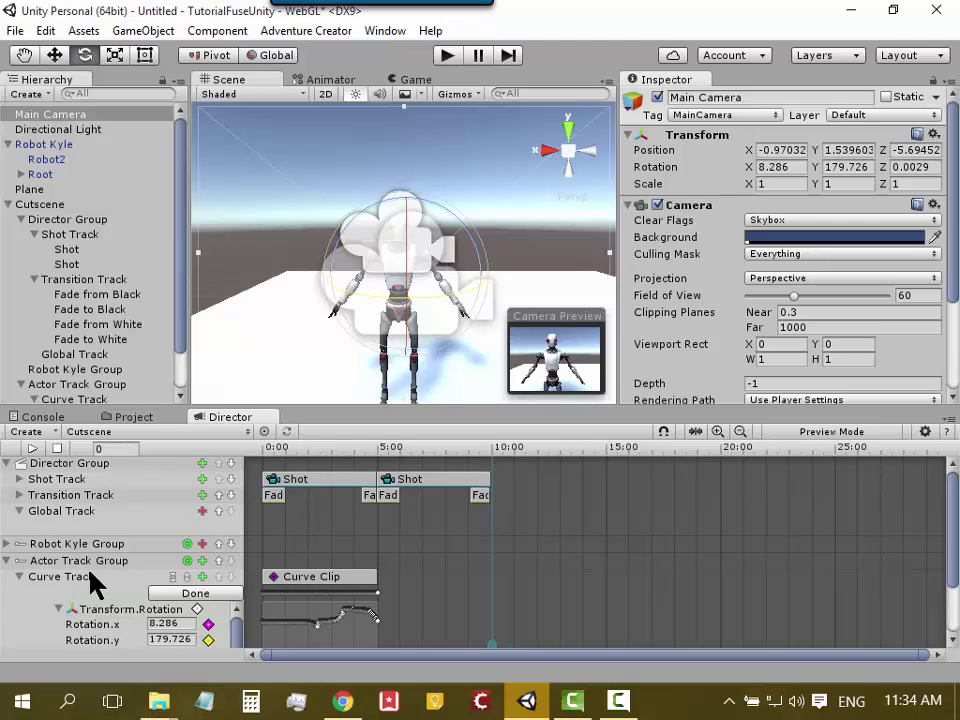
{"action": "scroll", "coordinate": [580, 576], "scroll_direction": "down", "scroll_amount": 2}
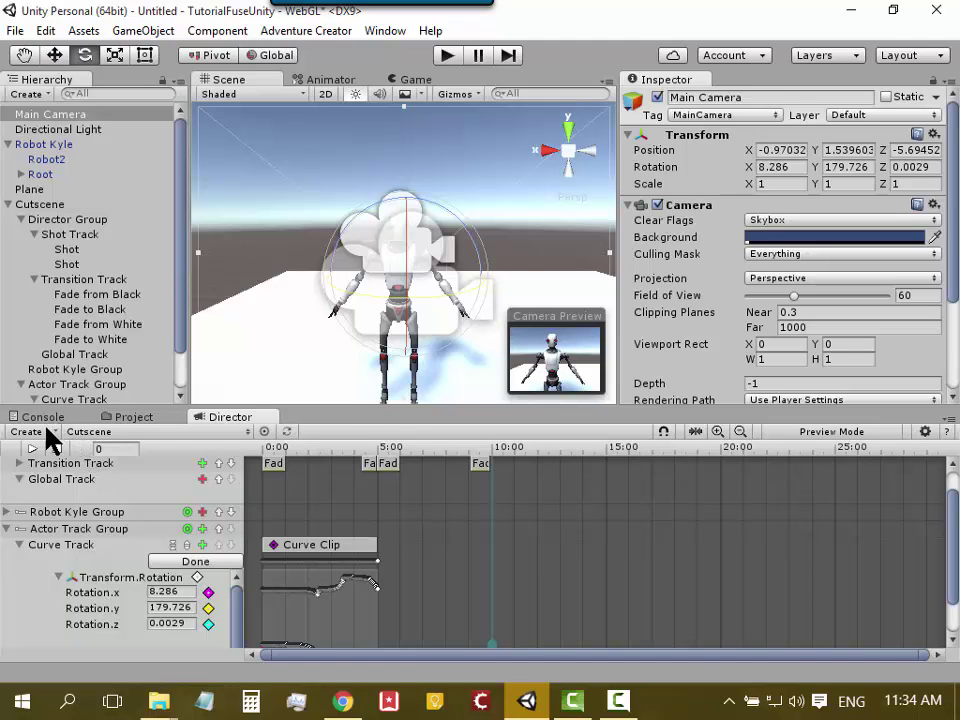
- Create a second Actor Track Group and collapse the existing one
{"action": "left_click", "coordinate": [46, 432]}
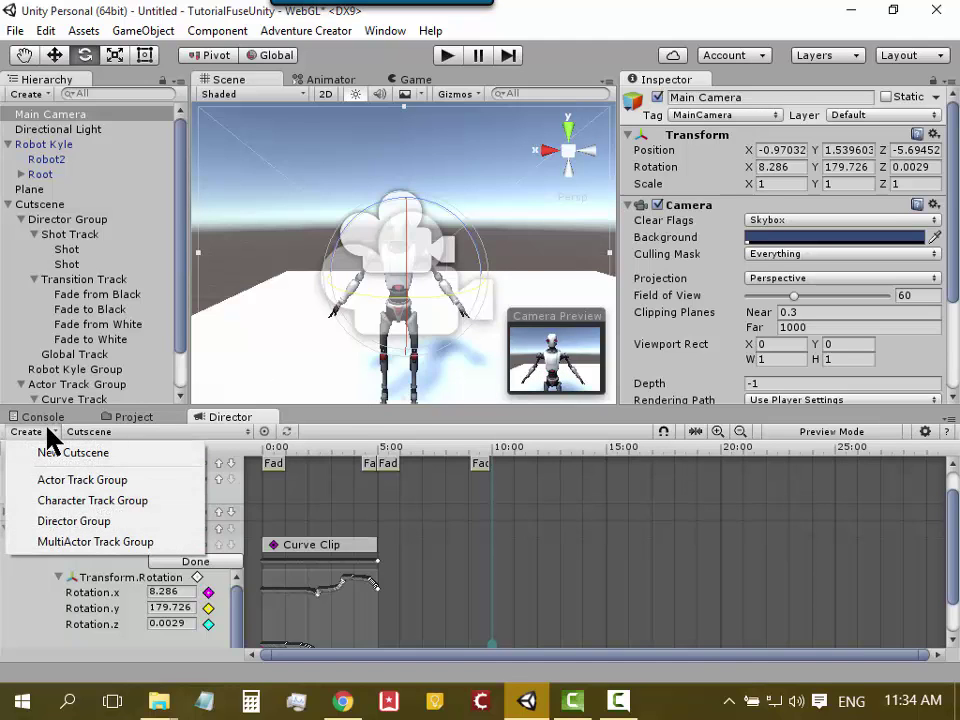
{"action": "left_click", "coordinate": [80, 482]}
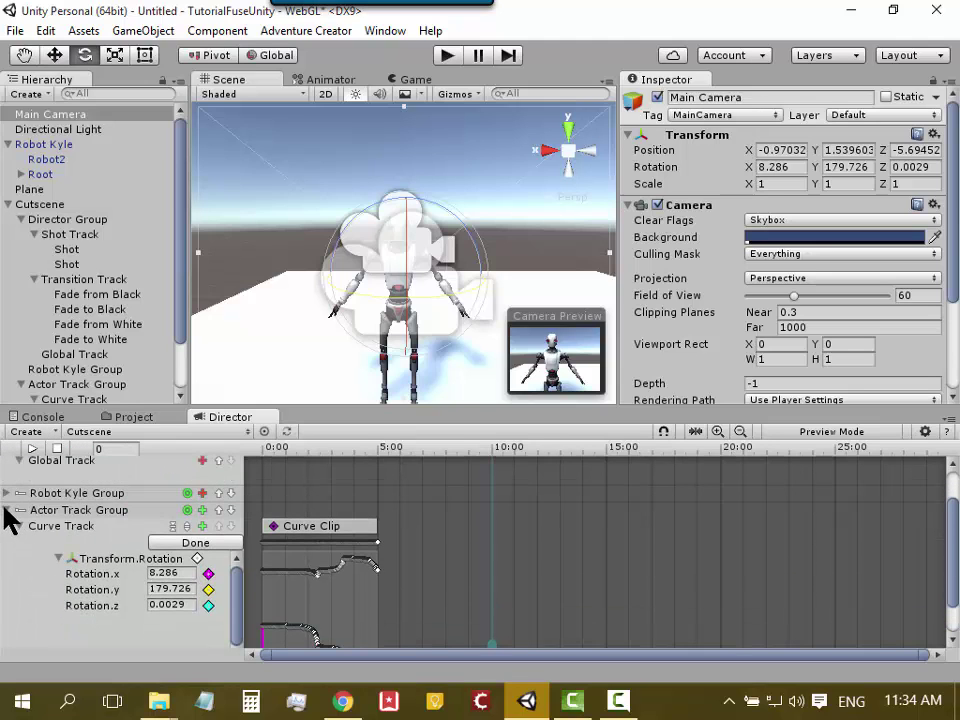
{"action": "left_click", "coordinate": [8, 510]}
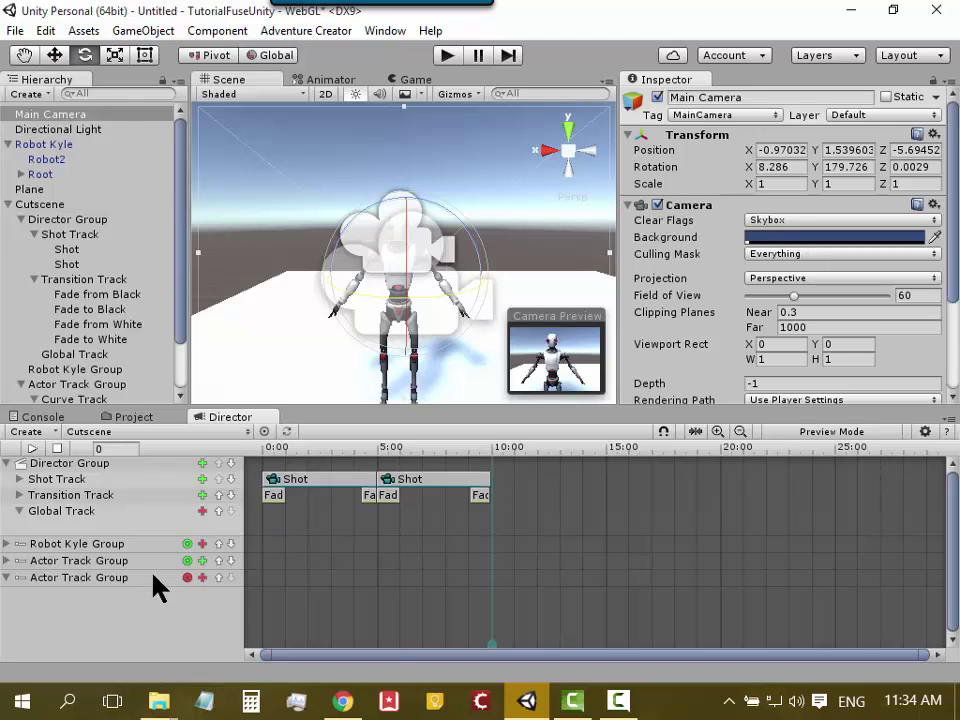
- Assign the Camera object as the new group's actor by searching 'came' in Select Transform
{"action": "left_click", "coordinate": [186, 578]}
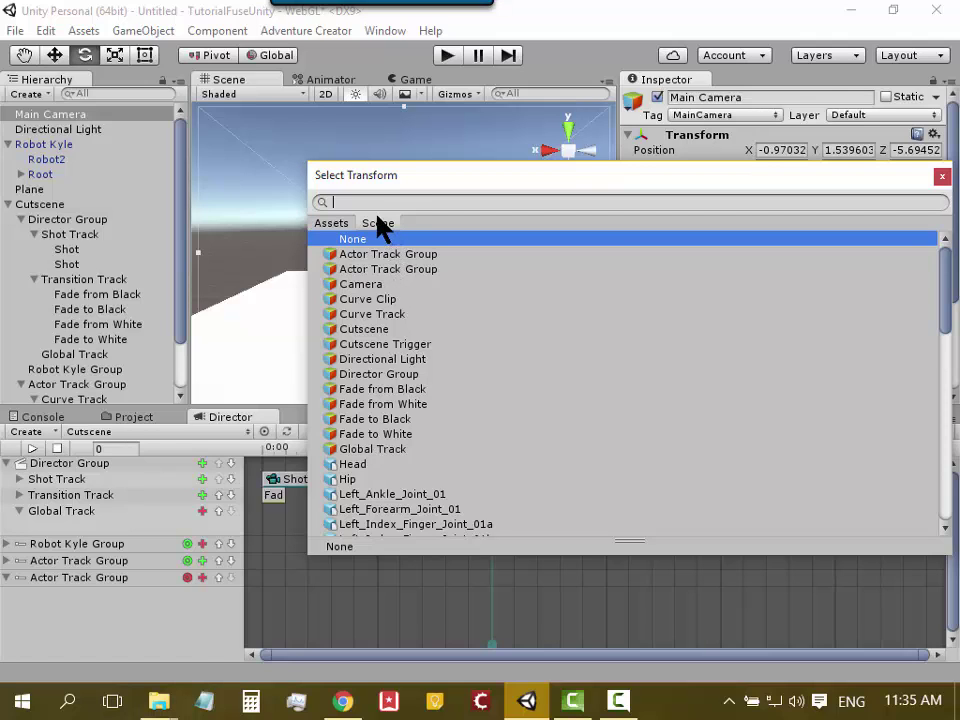
{"action": "type", "text": "cam"}
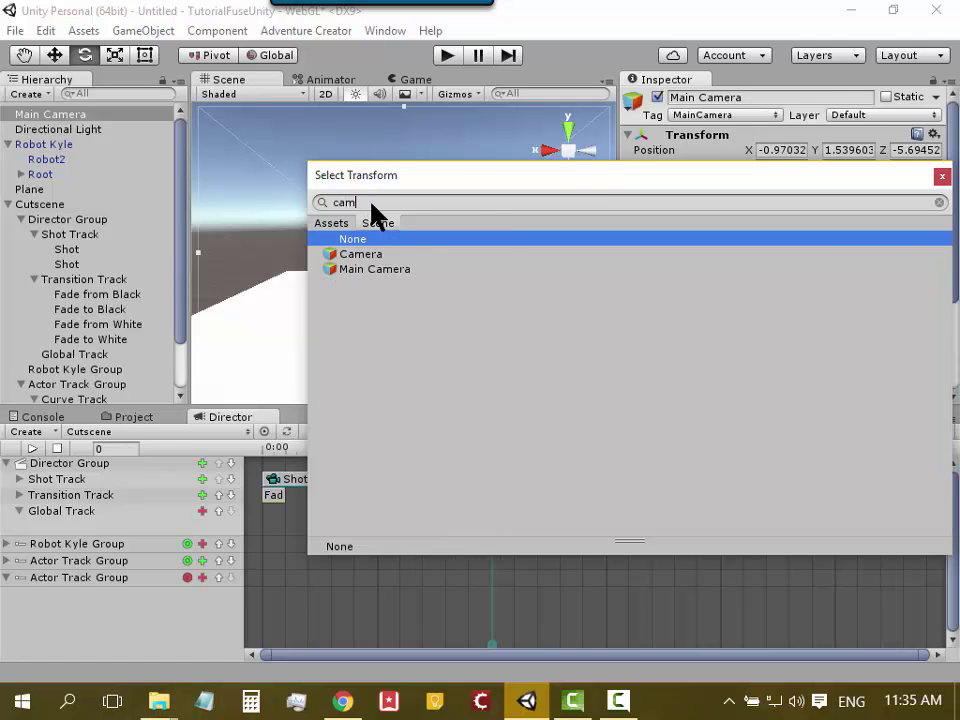
{"action": "type", "text": "ea"}
{"action": "key", "text": "BackSpace"}
{"action": "left_click", "coordinate": [379, 256]}
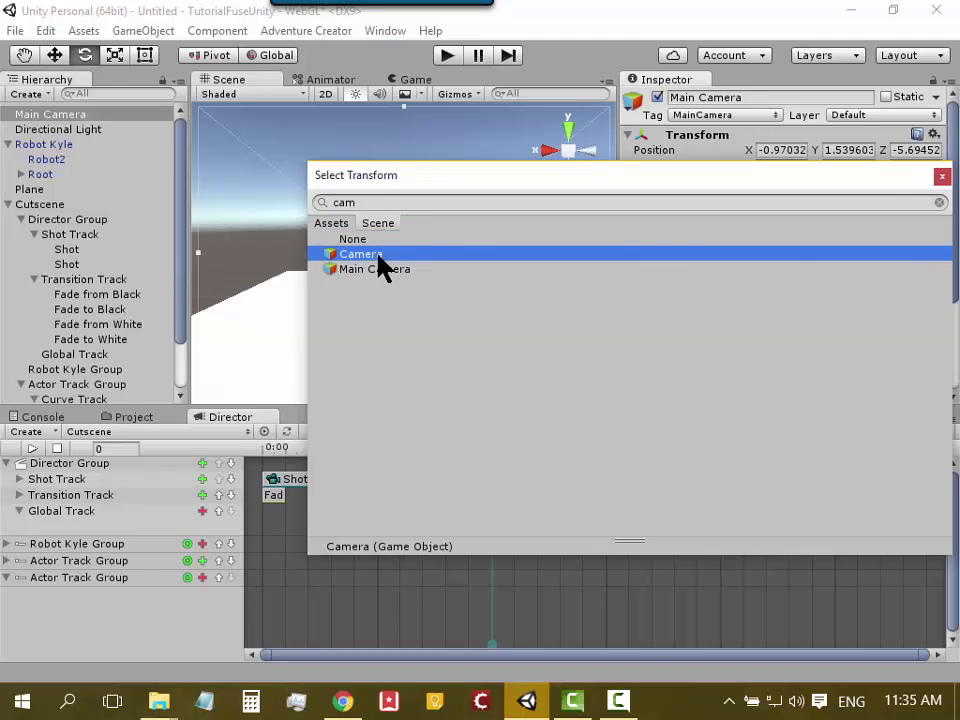
{"action": "double_click", "coordinate": [379, 256]}
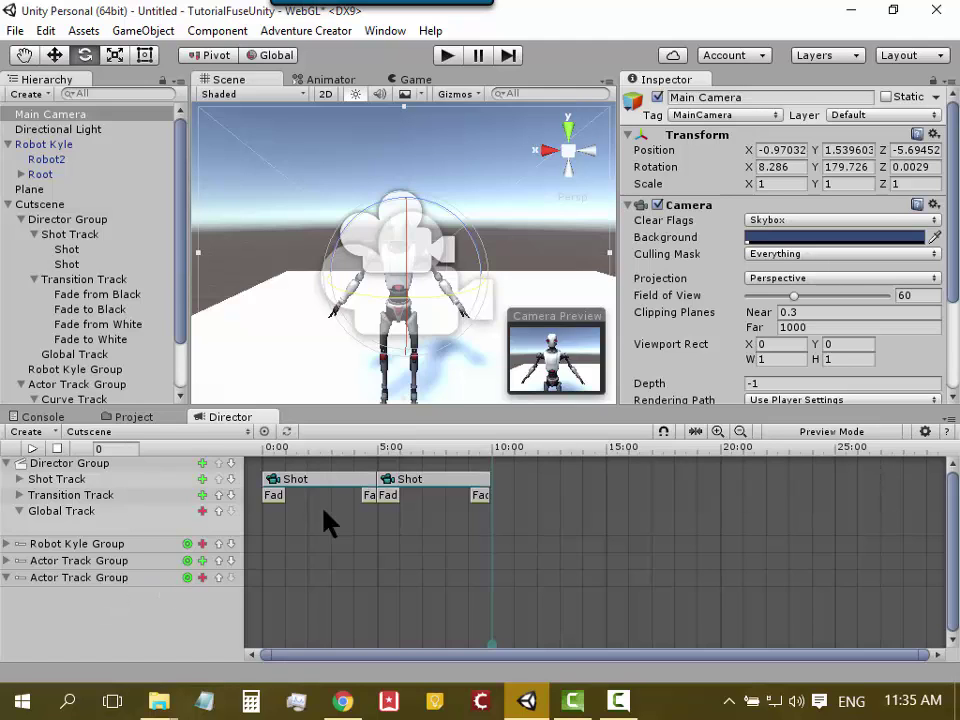
- Add a Curve Track with a Curve Clip to the new group and move the clip to start at 5 seconds
{"action": "left_click", "coordinate": [203, 578]}
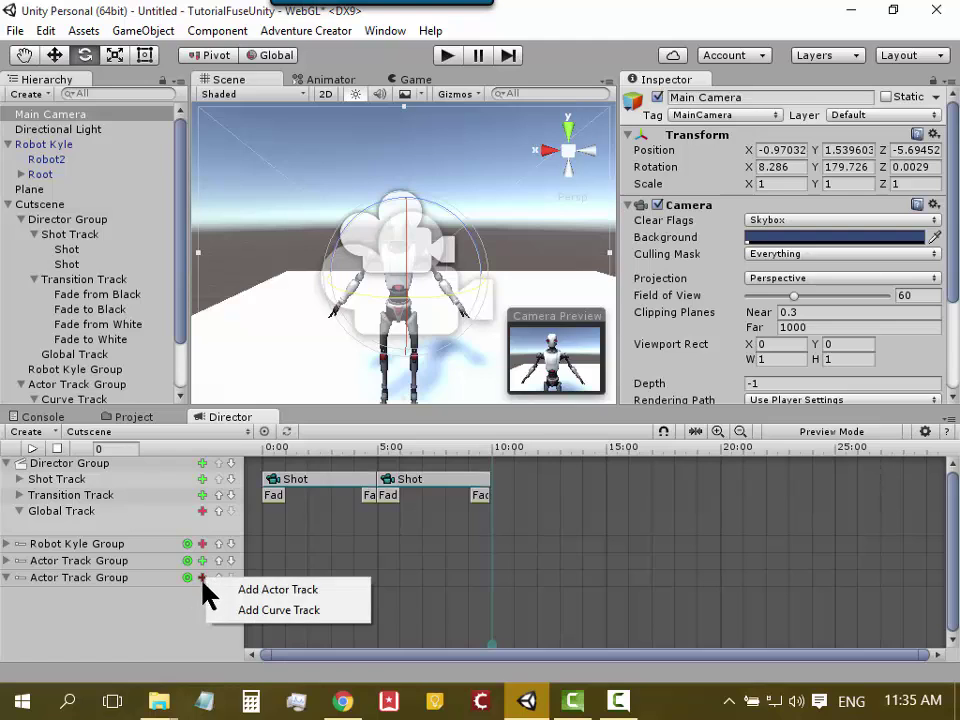
{"action": "left_click", "coordinate": [277, 612]}
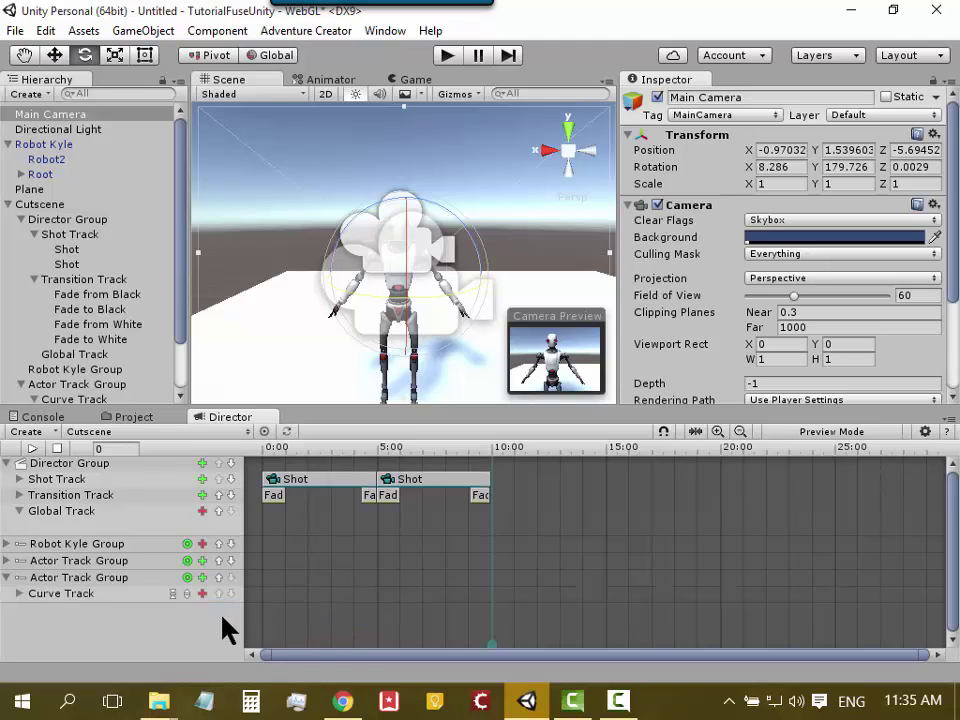
{"action": "left_click", "coordinate": [201, 594]}
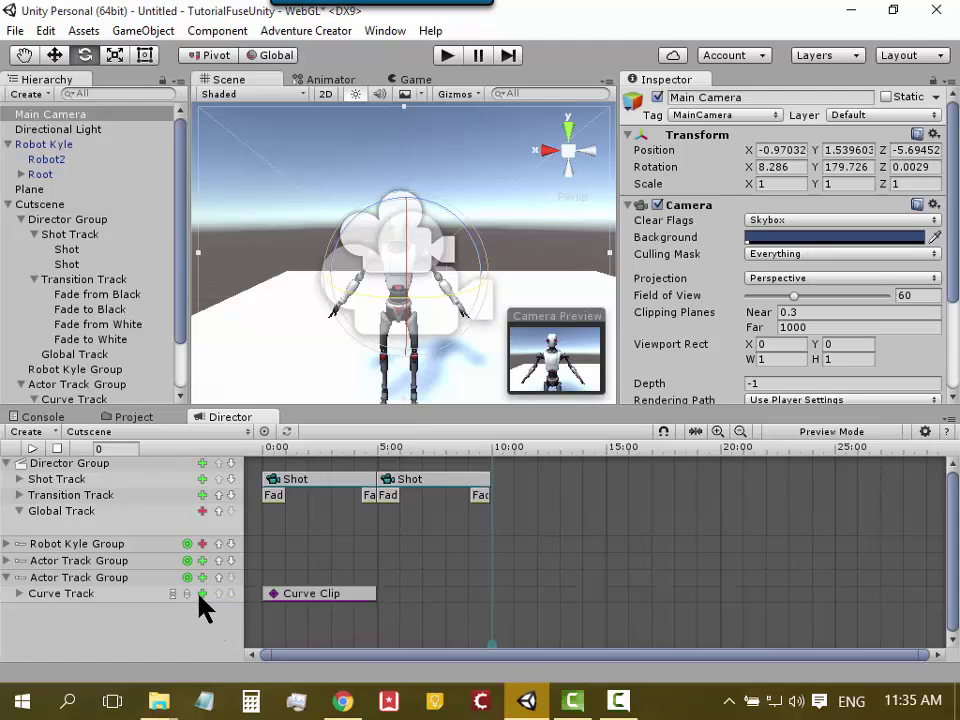
{"action": "mouse_move", "coordinate": [322, 597]}
{"action": "left_mouse_down"}
{"action": "mouse_move", "coordinate": [425, 600]}
{"action": "mouse_move", "coordinate": [440, 615]}
{"action": "left_mouse_up"}
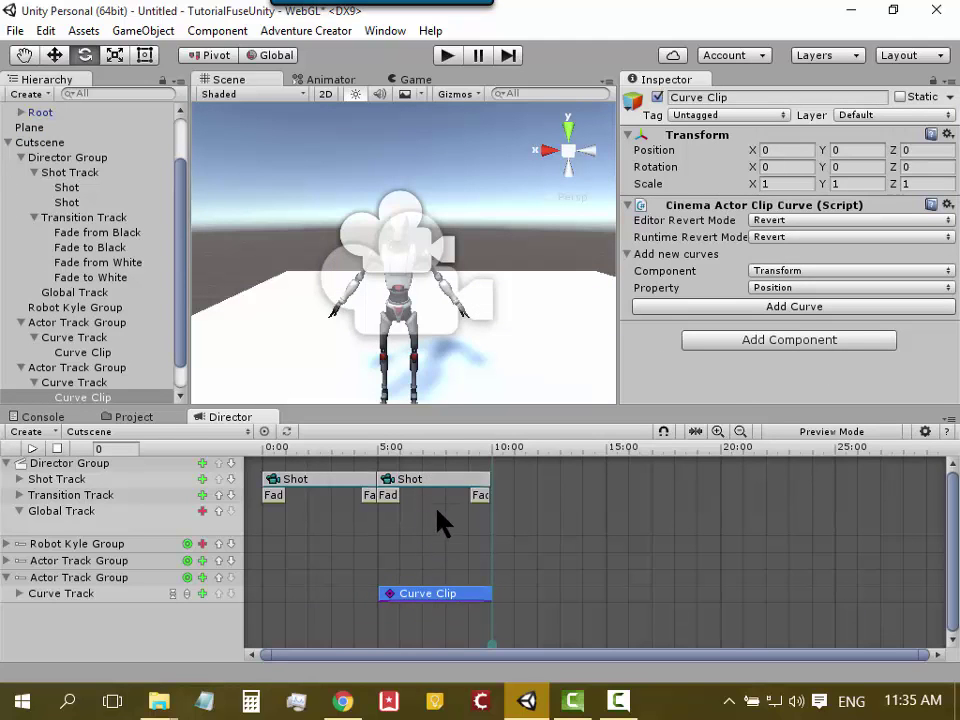
- Give the new Curve Clip a Transform > Rotation curve from its Add Curve menu
{"action": "right_click", "coordinate": [460, 593]}
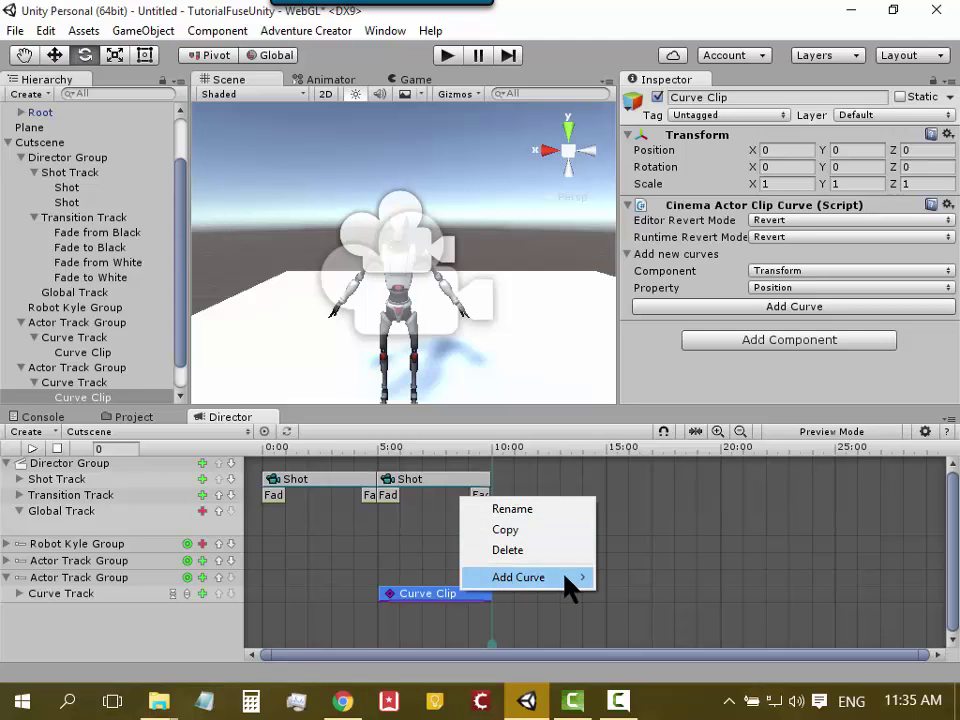
{"action": "mouse_move", "coordinate": [566, 582]}
{"action": "mouse_move", "coordinate": [638, 584]}
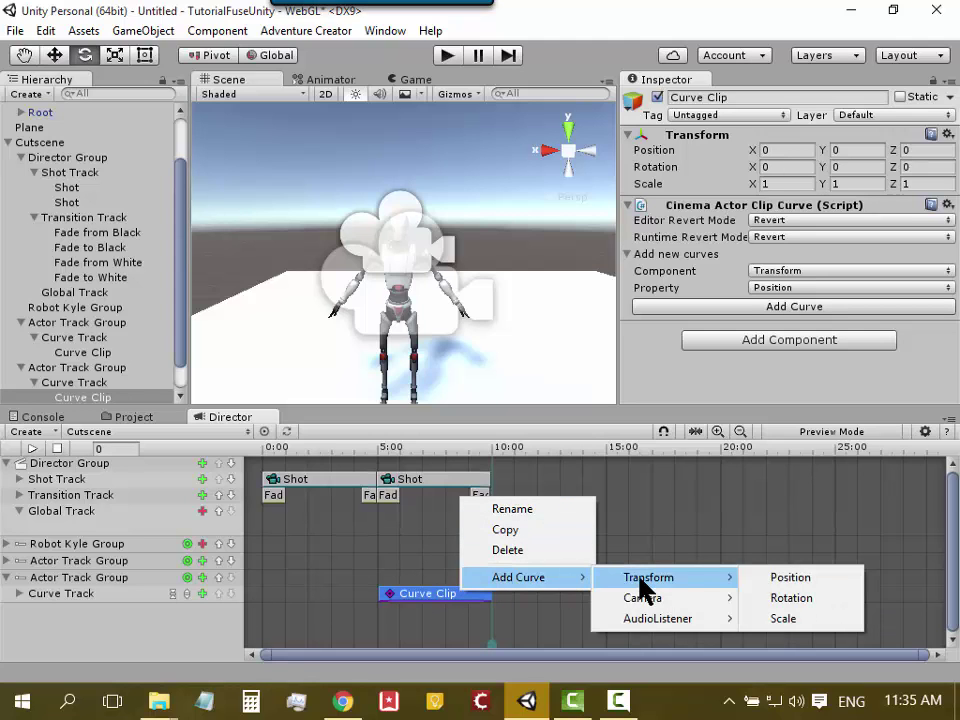
{"action": "left_click", "coordinate": [790, 597]}
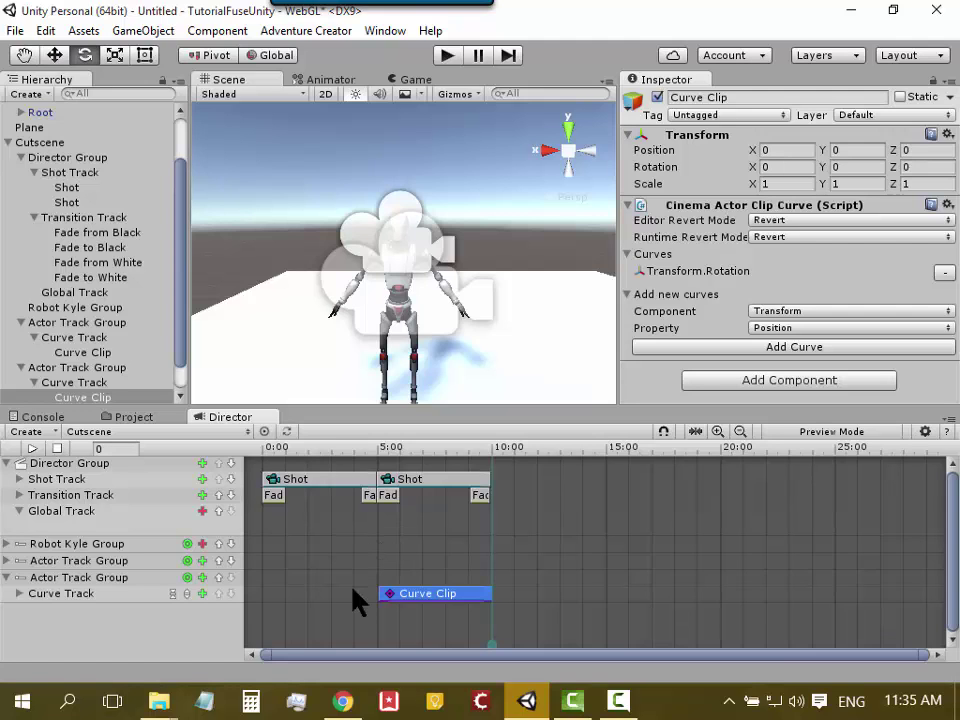
- Expand the Curve Track, edit the clip's Transform.Rotation curves, and select Camera in the Hierarchy
{"action": "left_click", "coordinate": [18, 593]}
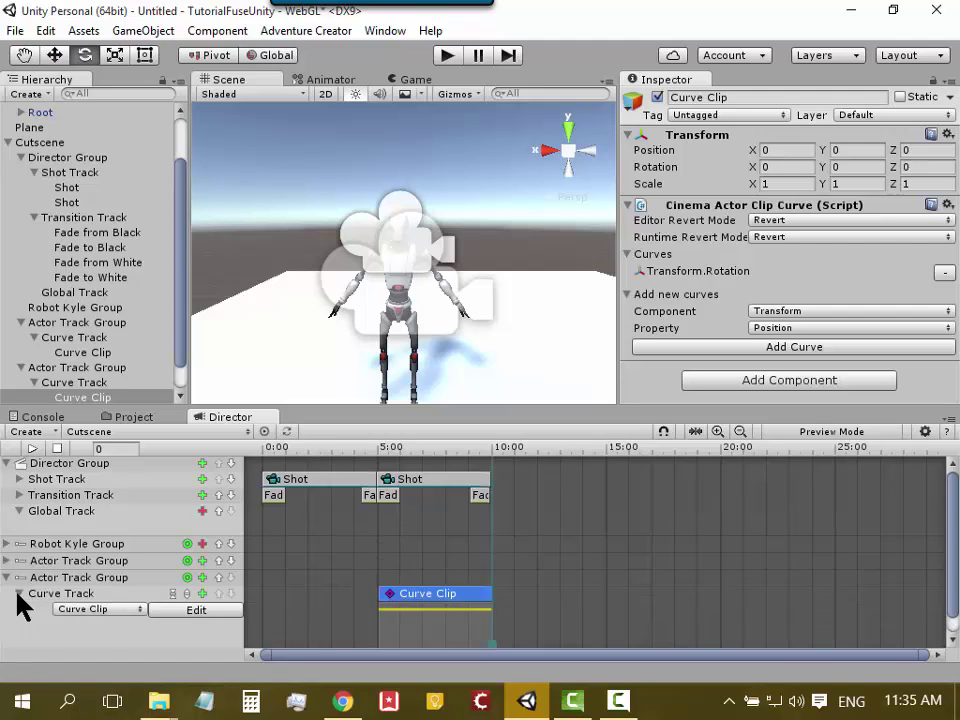
{"action": "scroll", "coordinate": [310, 595], "scroll_direction": "down", "scroll_amount": 1}
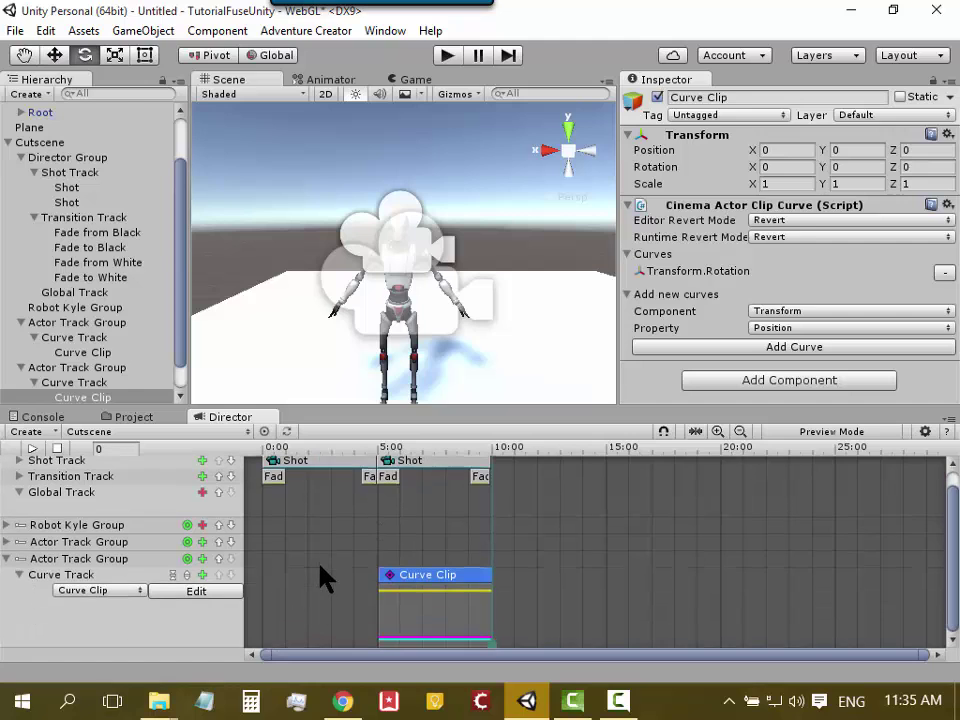
{"action": "left_click", "coordinate": [200, 591]}
{"action": "scroll", "coordinate": [598, 615], "scroll_direction": "down", "scroll_amount": 1}
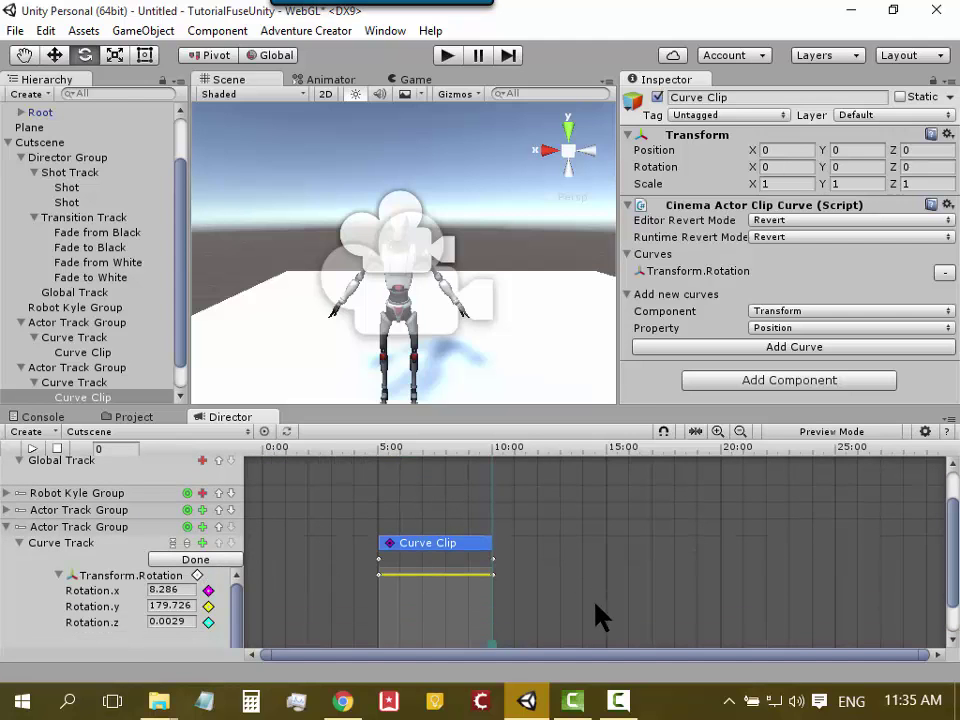
{"action": "scroll", "coordinate": [598, 615], "scroll_direction": "down", "scroll_amount": 1}
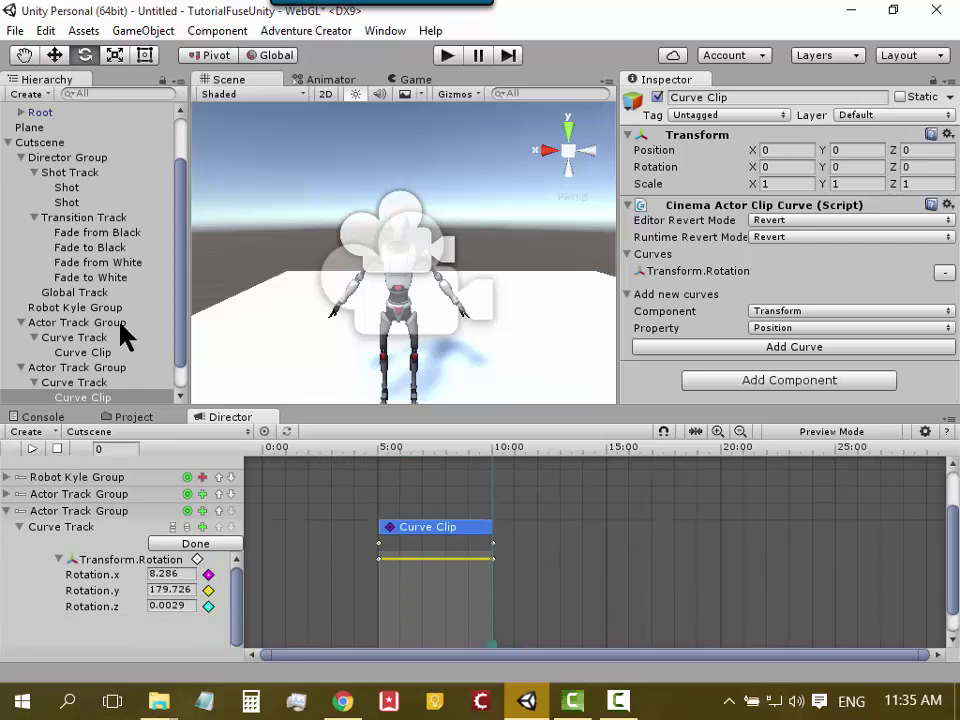
{"action": "left_click_drag", "start_coordinate": [180, 343], "coordinate": [185, 385]}
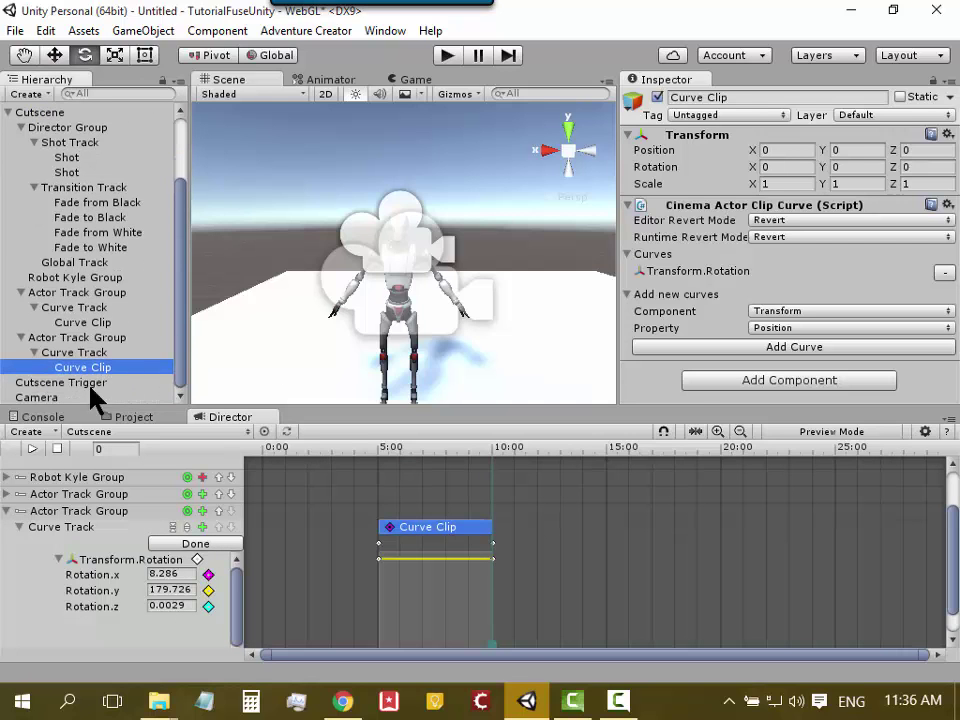
{"action": "left_click", "coordinate": [56, 397]}
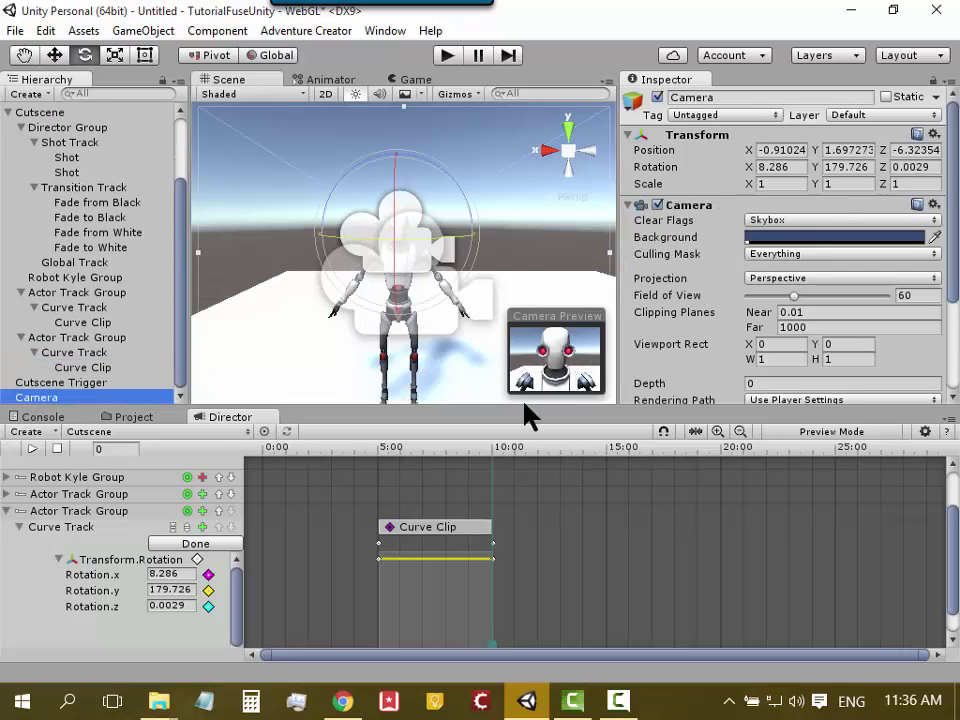
- At about 5 seconds, tilt the camera to an X rotation of about -26.5
{"action": "left_click", "coordinate": [381, 448]}
{"action": "left_click_drag", "start_coordinate": [381, 448], "coordinate": [381, 449]}
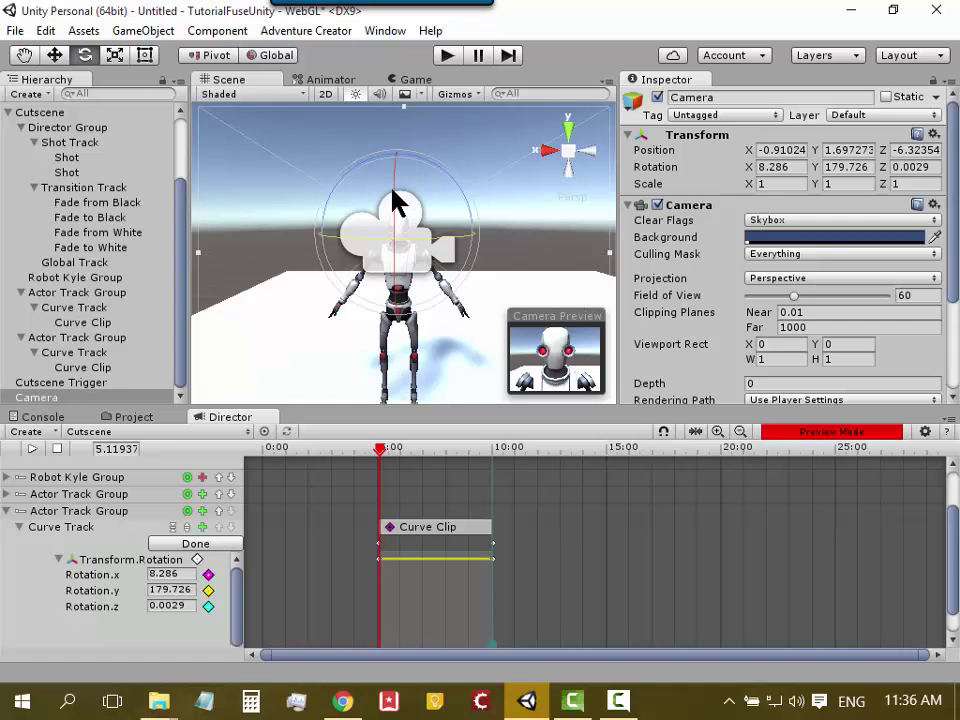
{"action": "left_click_drag", "start_coordinate": [393, 198], "coordinate": [393, 49]}
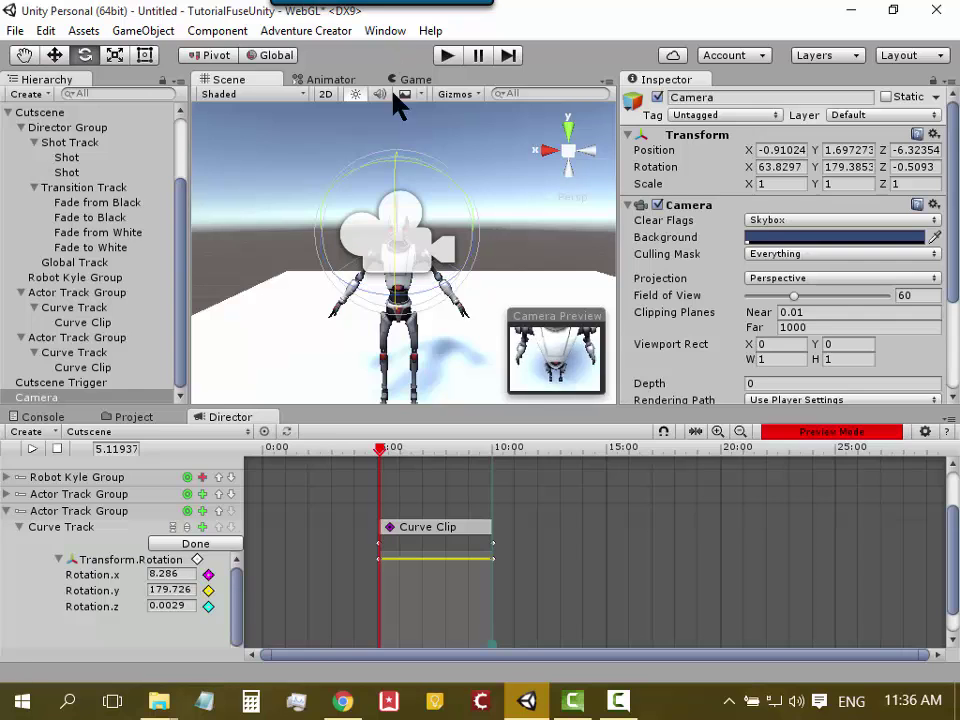
{"action": "left_click_drag", "start_coordinate": [397, 152], "coordinate": [407, 292]}
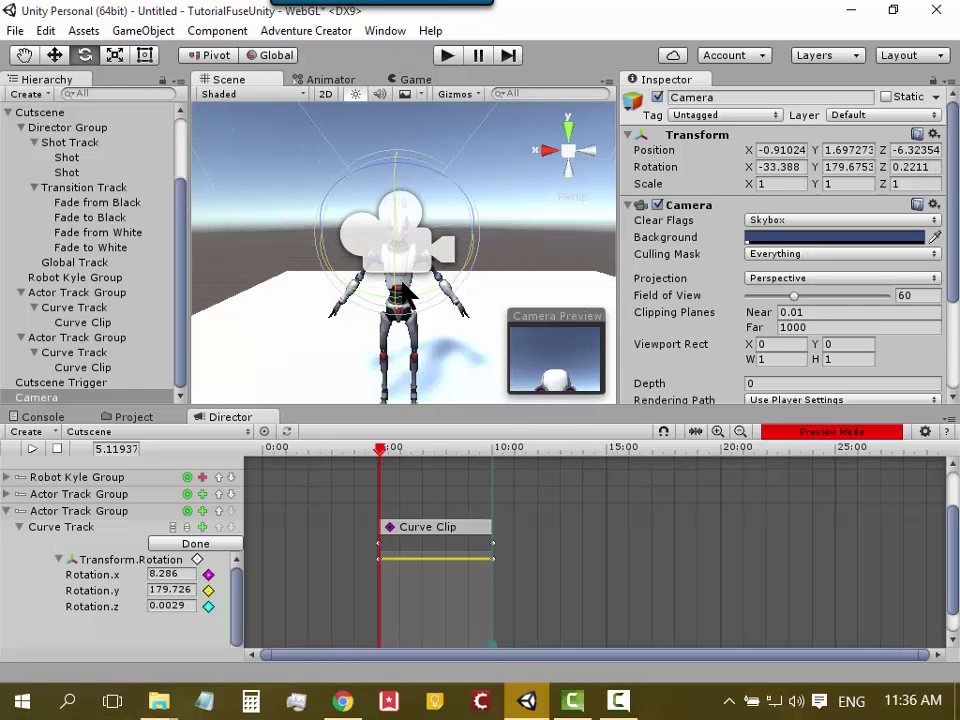
{"action": "left_click_drag", "start_coordinate": [407, 292], "coordinate": [405, 286]}
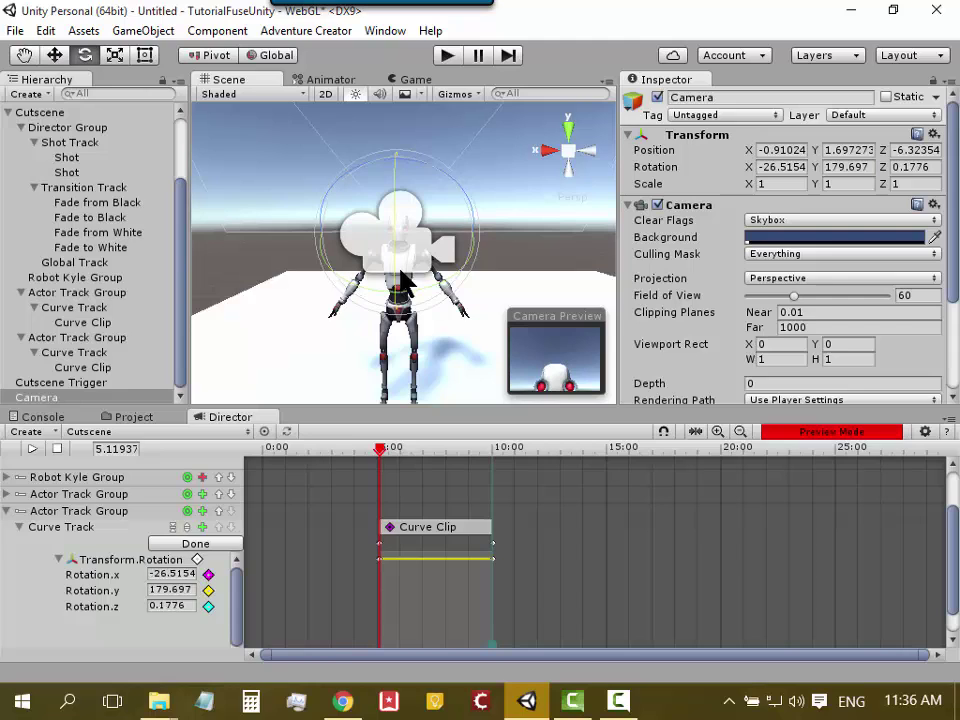
- At the clip's end near 10 seconds, tilt the camera to X 56, then scrub to check the tilt
{"action": "left_click", "coordinate": [383, 448]}
{"action": "left_click_drag", "start_coordinate": [388, 455], "coordinate": [493, 462]}
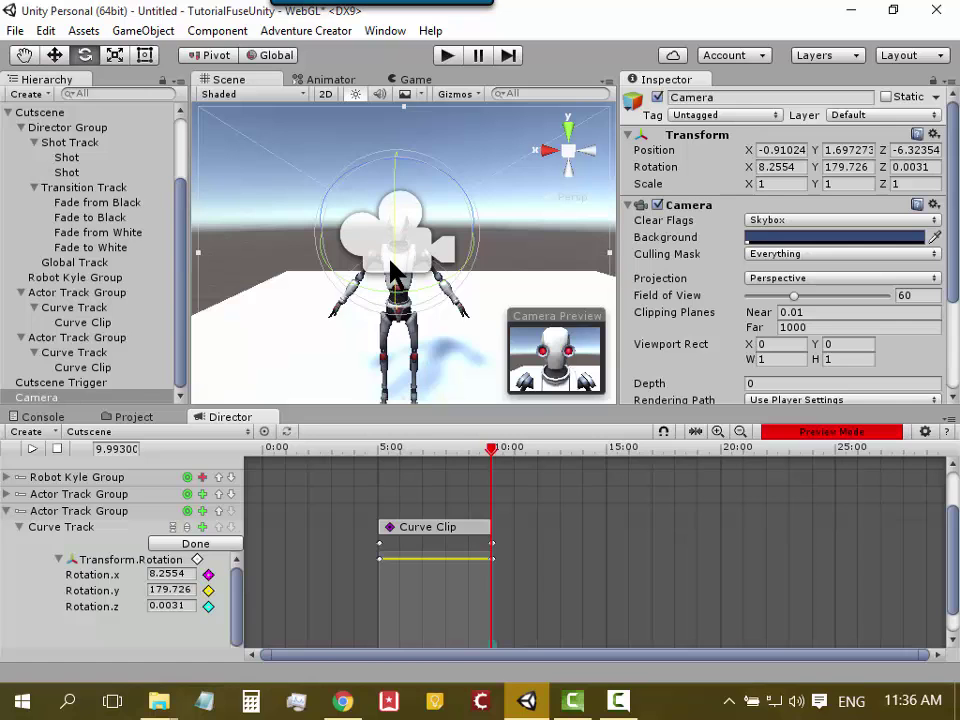
{"action": "left_click_drag", "start_coordinate": [398, 259], "coordinate": [383, 135]}
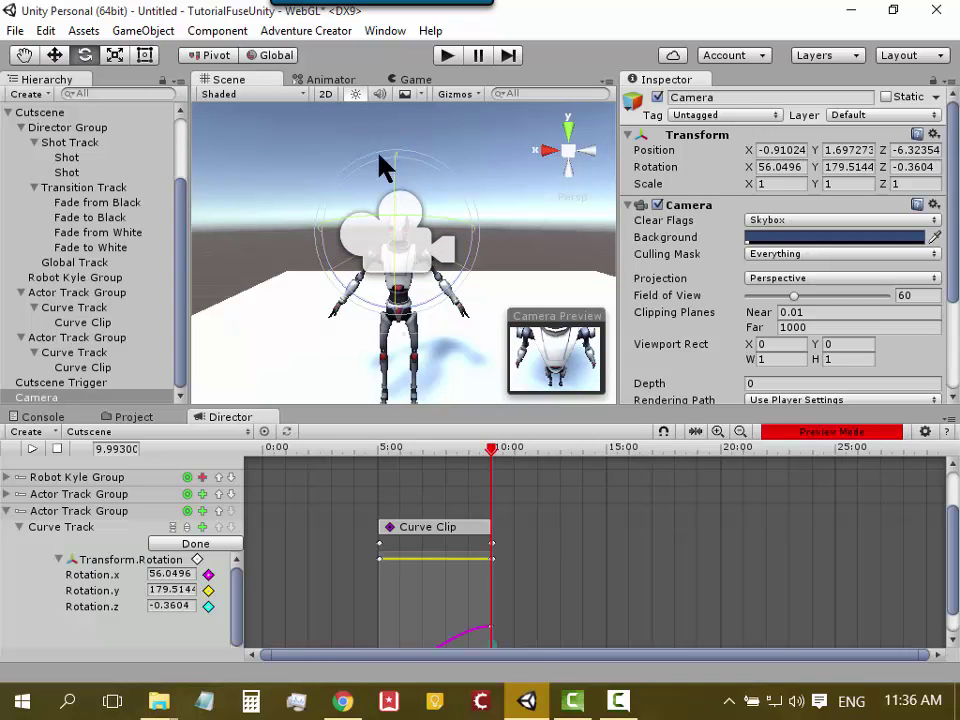
{"action": "scroll", "coordinate": [555, 568], "scroll_direction": "down", "scroll_amount": 1}
{"action": "scroll", "coordinate": [555, 568], "scroll_direction": "down", "scroll_amount": 1}
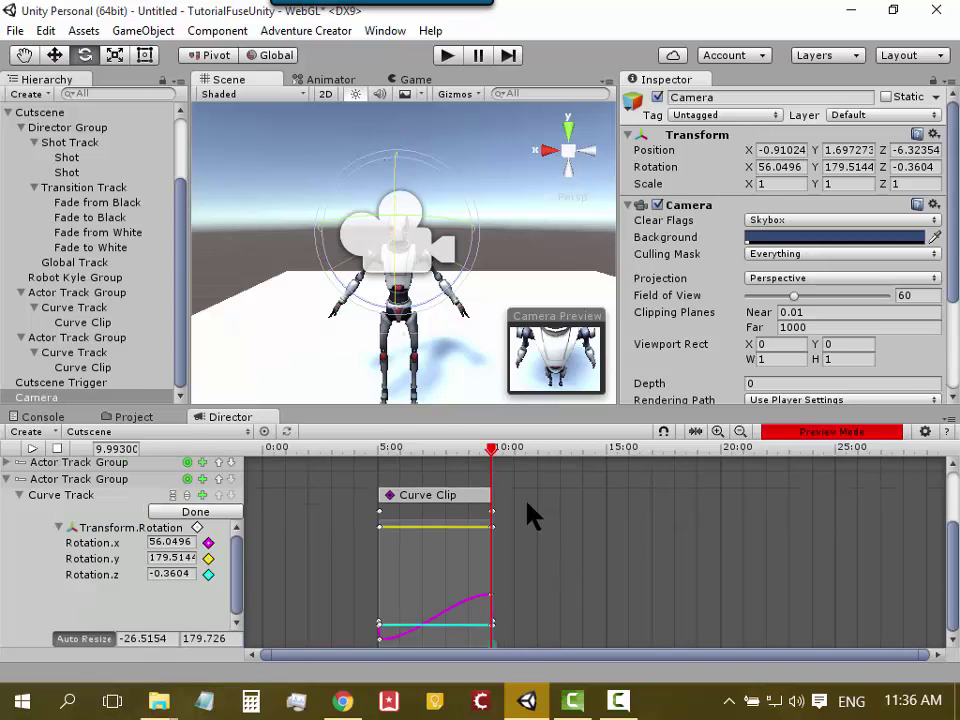
{"action": "mouse_move", "coordinate": [494, 458]}
{"action": "left_mouse_down"}
{"action": "mouse_move", "coordinate": [430, 480]}
{"action": "mouse_move", "coordinate": [421, 466]}
{"action": "left_mouse_up"}
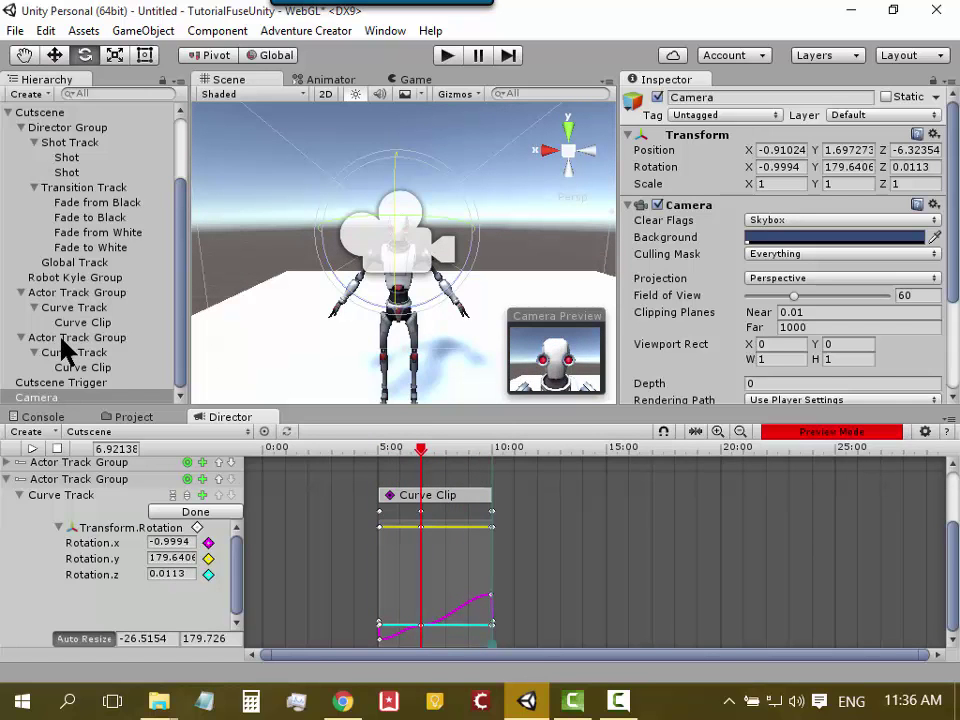
- Reselect the Camera, scroll its Inspector, and show the Scene view Gizmos dropdown
{"action": "left_click_drag", "start_coordinate": [185, 270], "coordinate": [168, 331]}
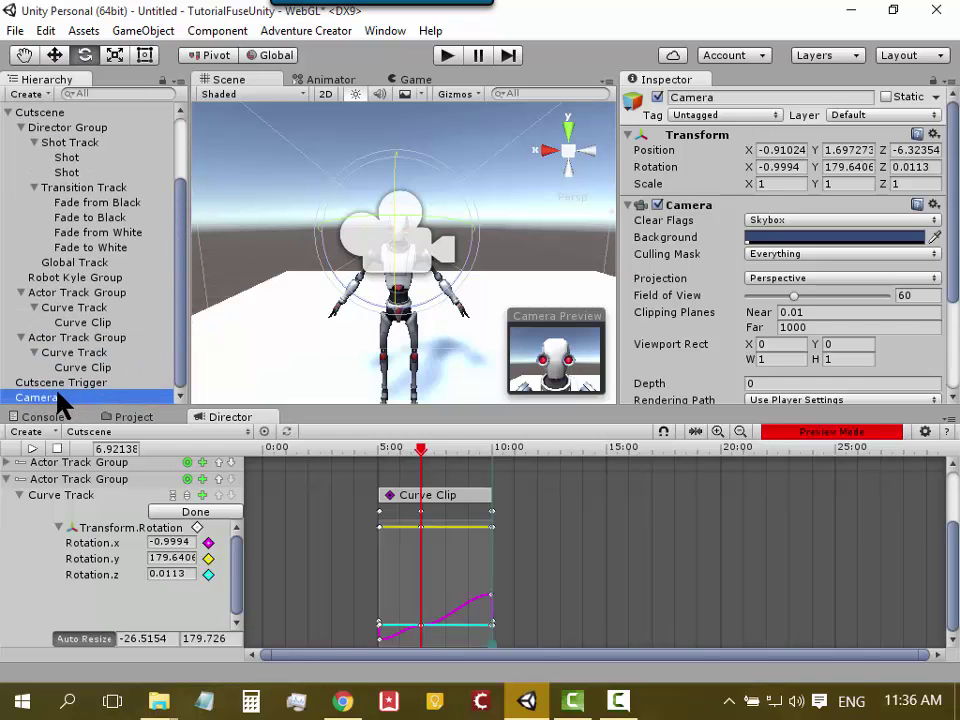
{"action": "left_click", "coordinate": [228, 81]}
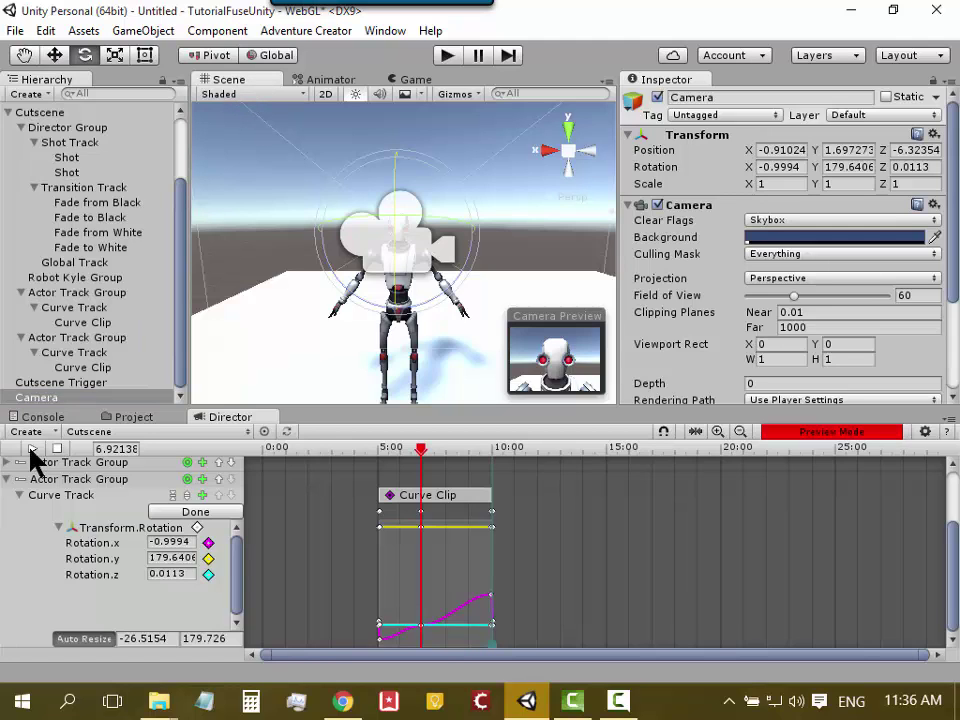
{"action": "left_click", "coordinate": [40, 400]}
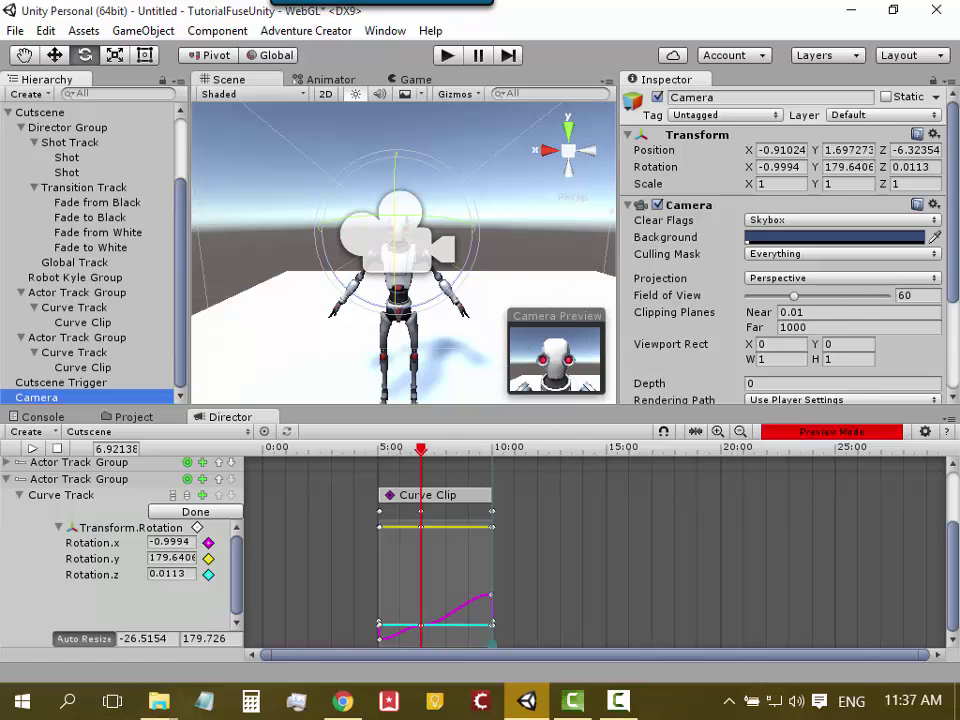
{"action": "left_click_drag", "start_coordinate": [956, 237], "coordinate": [956, 341]}
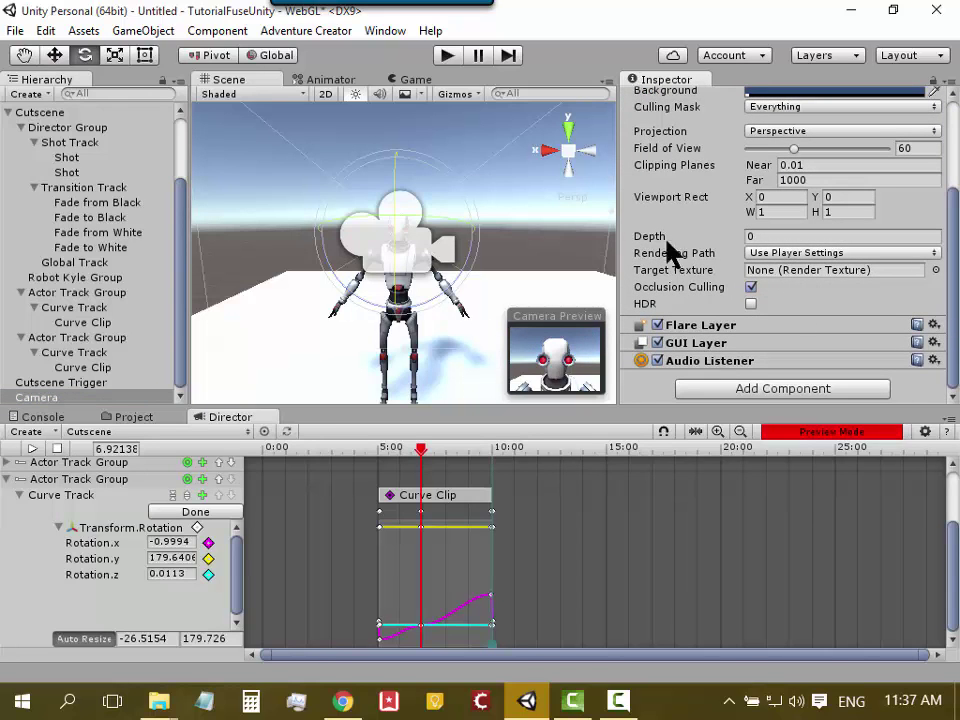
{"action": "left_click", "coordinate": [476, 94]}
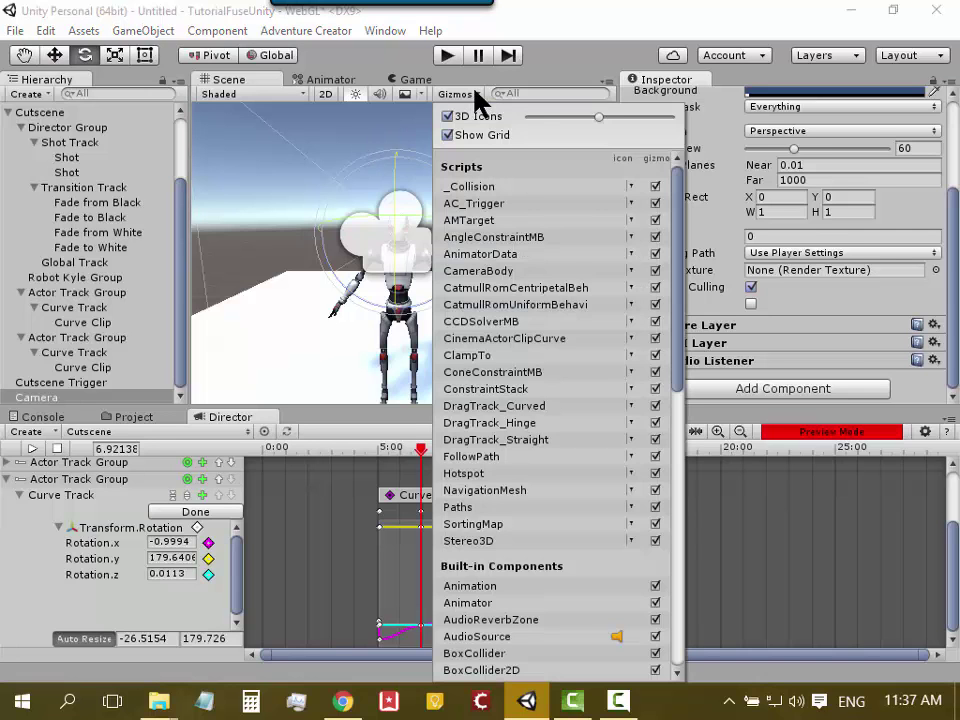
- Uncheck the Camera entry in the Gizmos list to hide its gizmo
{"action": "mouse_move", "coordinate": [679, 253]}
{"action": "left_mouse_down"}
{"action": "mouse_move", "coordinate": [678, 543]}
{"action": "mouse_move", "coordinate": [660, 420]}
{"action": "left_mouse_up"}
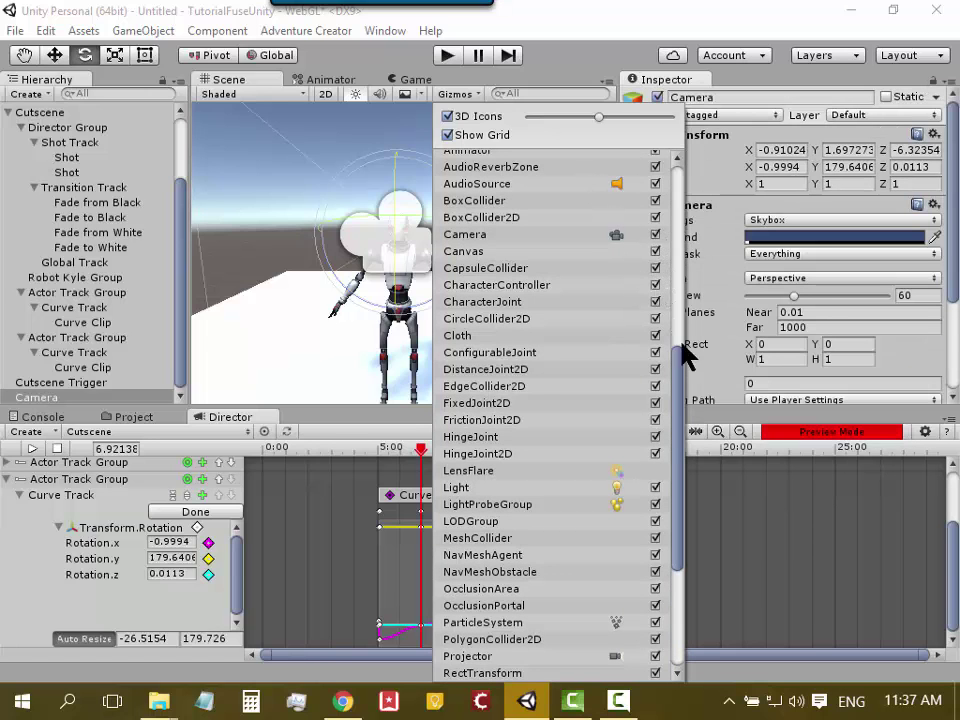
{"action": "left_click_drag", "start_coordinate": [680, 370], "coordinate": [677, 347]}
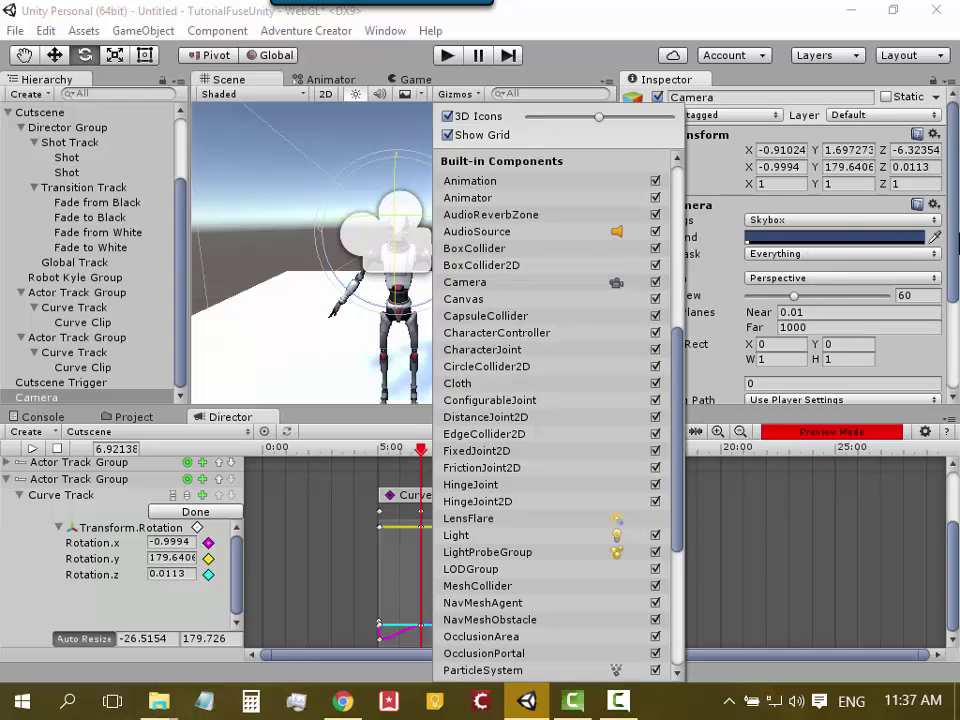
{"action": "left_click", "coordinate": [655, 282]}
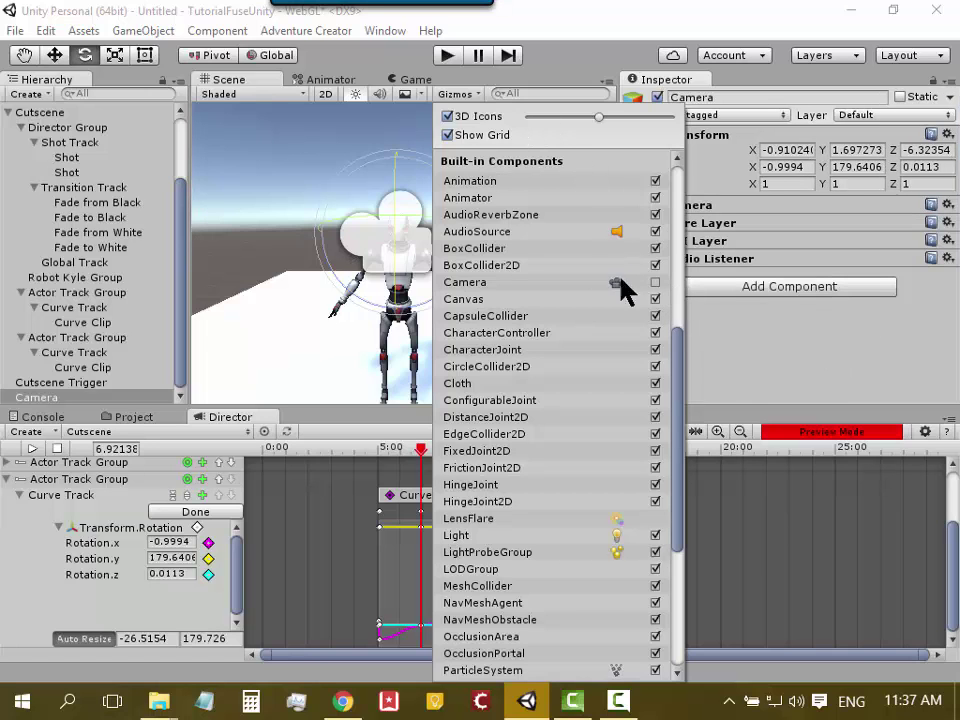
{"action": "left_click", "coordinate": [230, 257]}
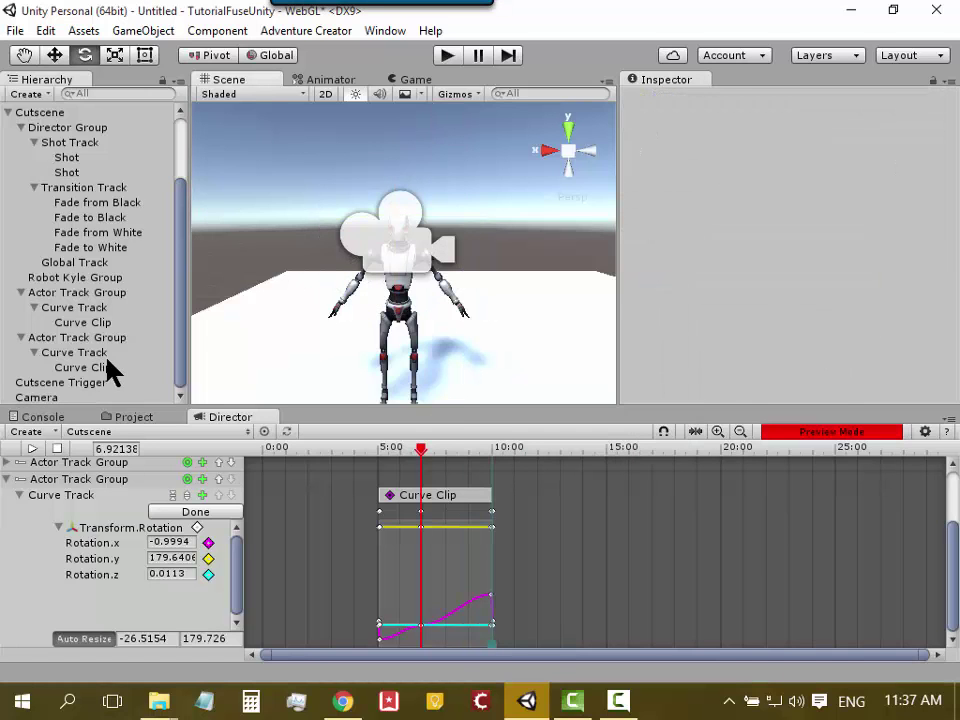
- With the Camera reselected, recheck Camera in the Gizmos list so its gizmo shows again
{"action": "left_click", "coordinate": [66, 397]}
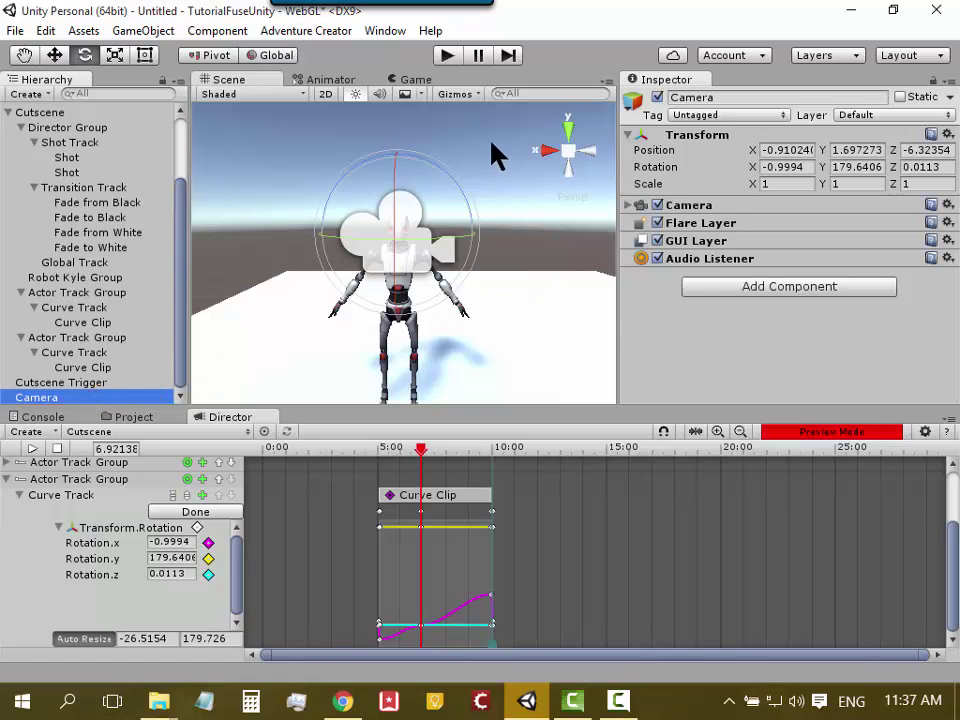
{"action": "left_click", "coordinate": [477, 96]}
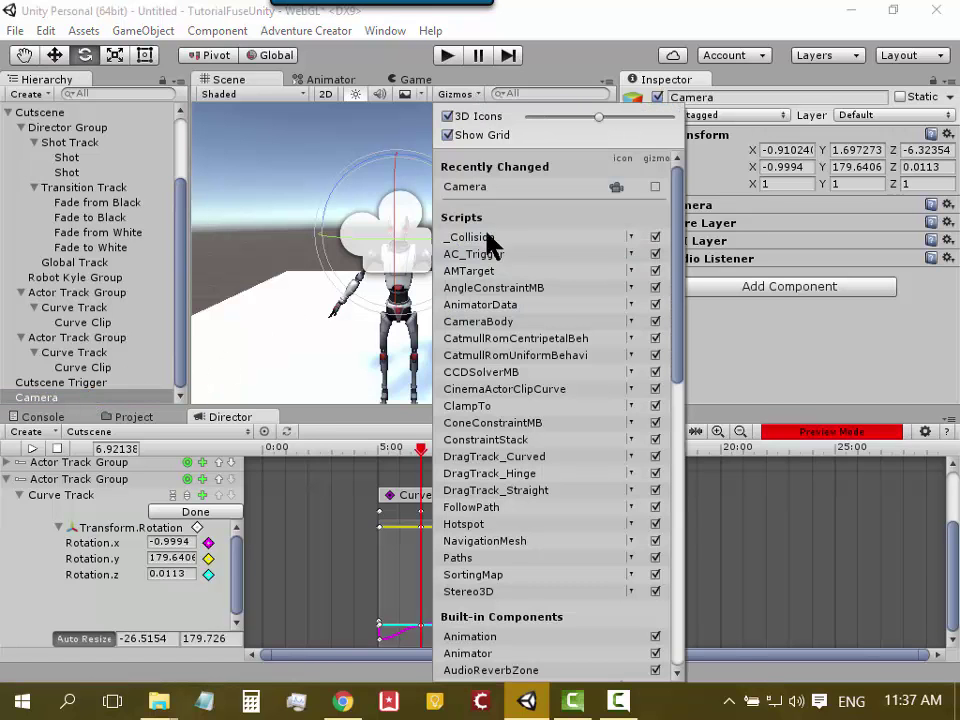
{"action": "scroll", "coordinate": [561, 368], "scroll_direction": "down", "scroll_amount": 3}
{"action": "scroll", "coordinate": [561, 368], "scroll_direction": "down", "scroll_amount": 2}
{"action": "scroll", "coordinate": [561, 368], "scroll_direction": "down", "scroll_amount": 2}
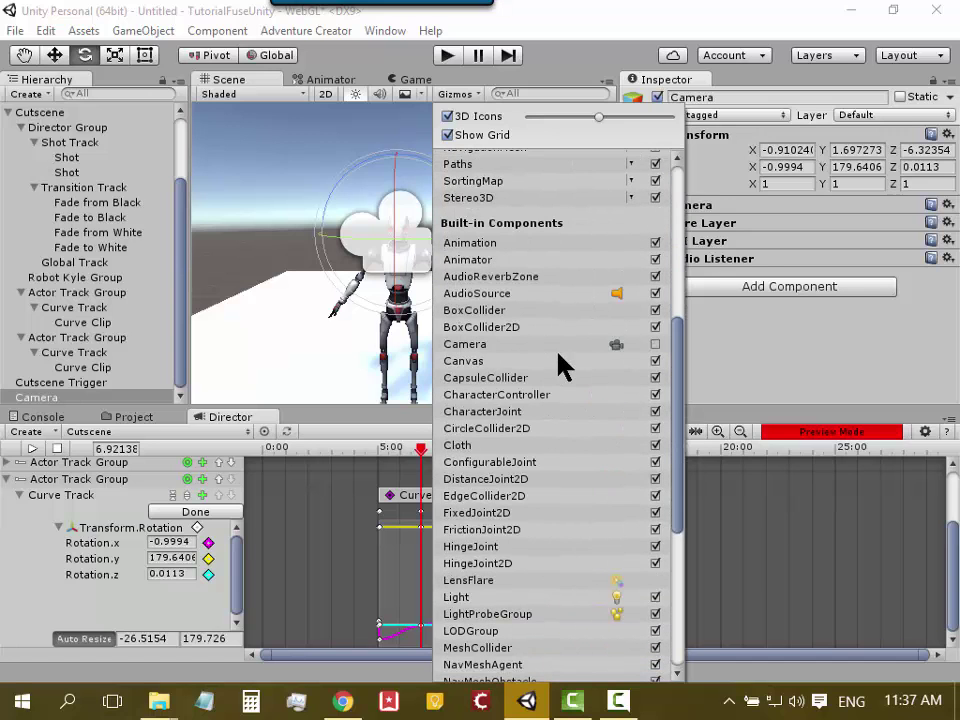
{"action": "left_click", "coordinate": [655, 345]}
{"action": "left_click", "coordinate": [105, 396]}
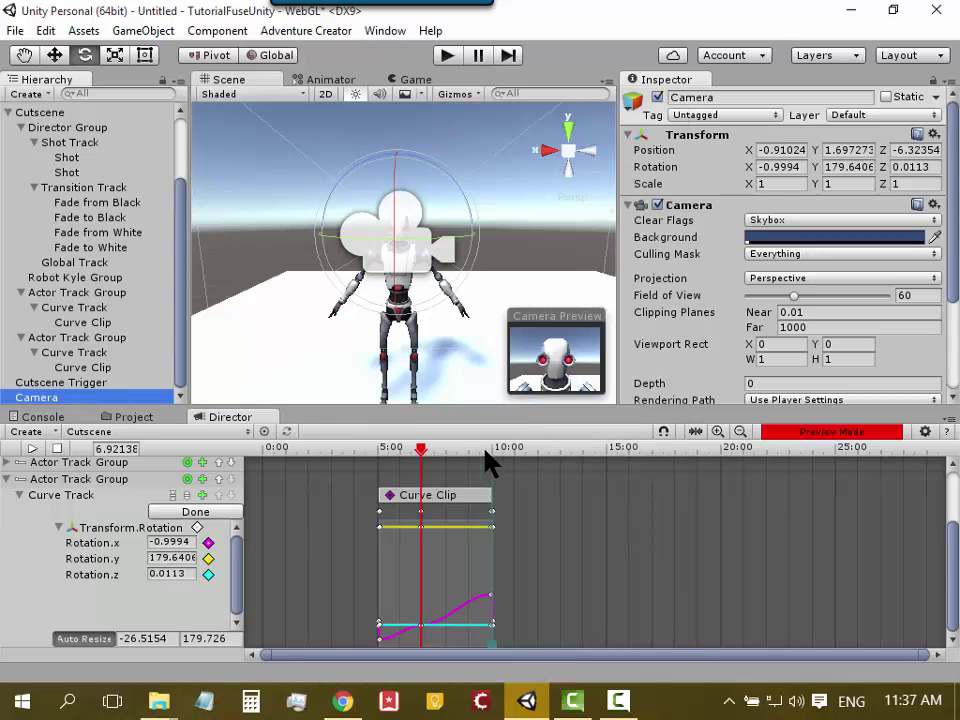
- Preview the cutscene around 7 s and 5.2 s, then start Play mode
{"action": "left_click_drag", "start_coordinate": [422, 452], "coordinate": [408, 462]}
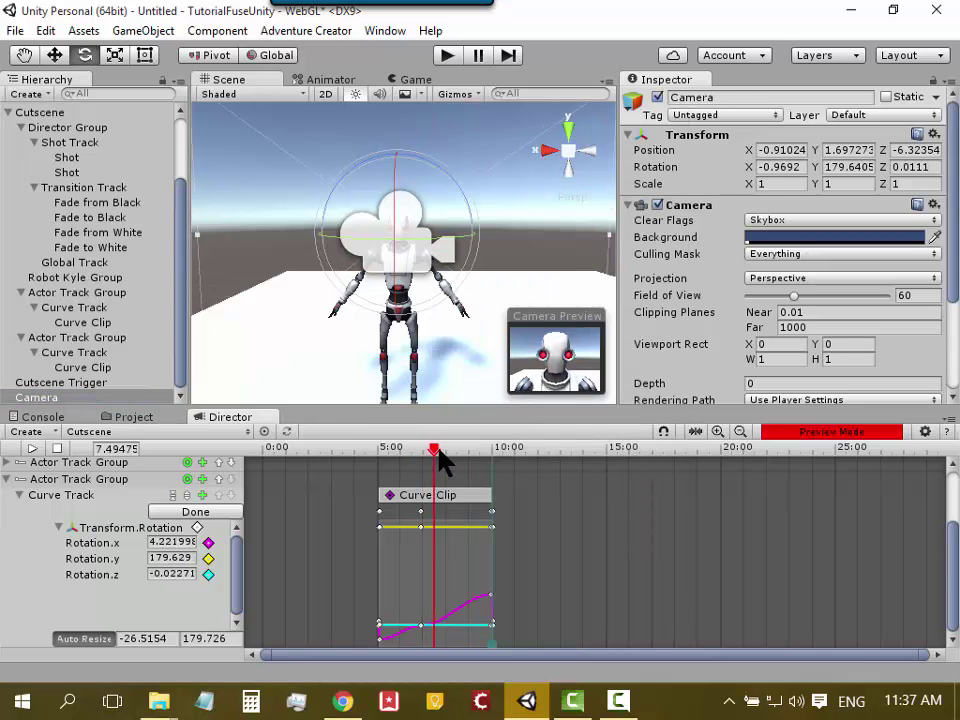
{"action": "left_click", "coordinate": [382, 450]}
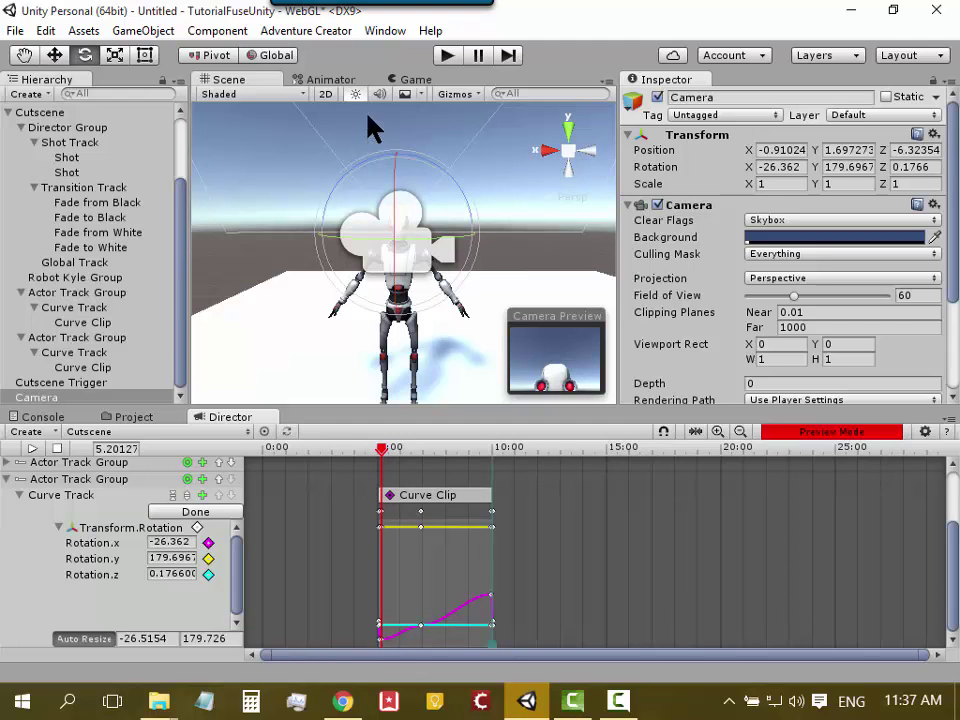
{"action": "left_click", "coordinate": [445, 56]}
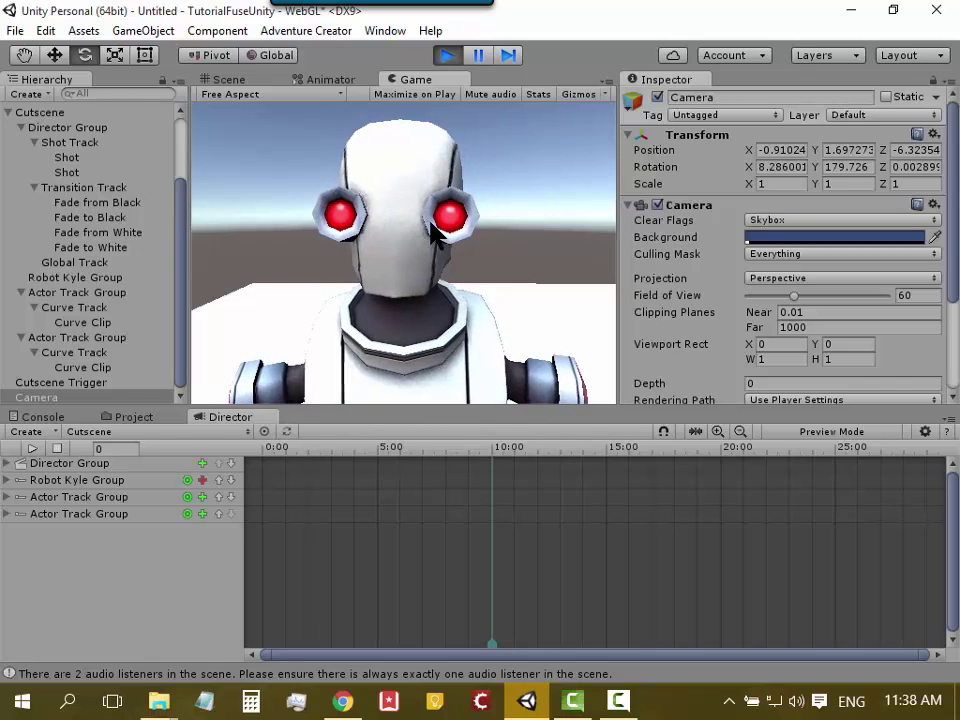
- Watch the cutscene in the Game view until it frames the robot's head face-on
{"action": "left_click", "coordinate": [605, 710]}
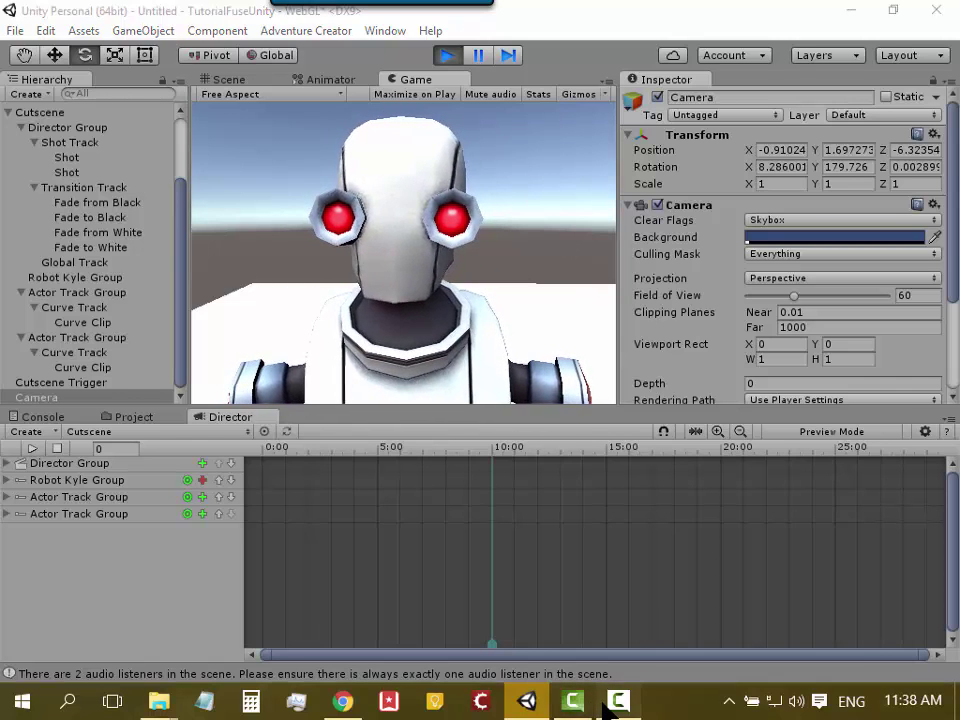